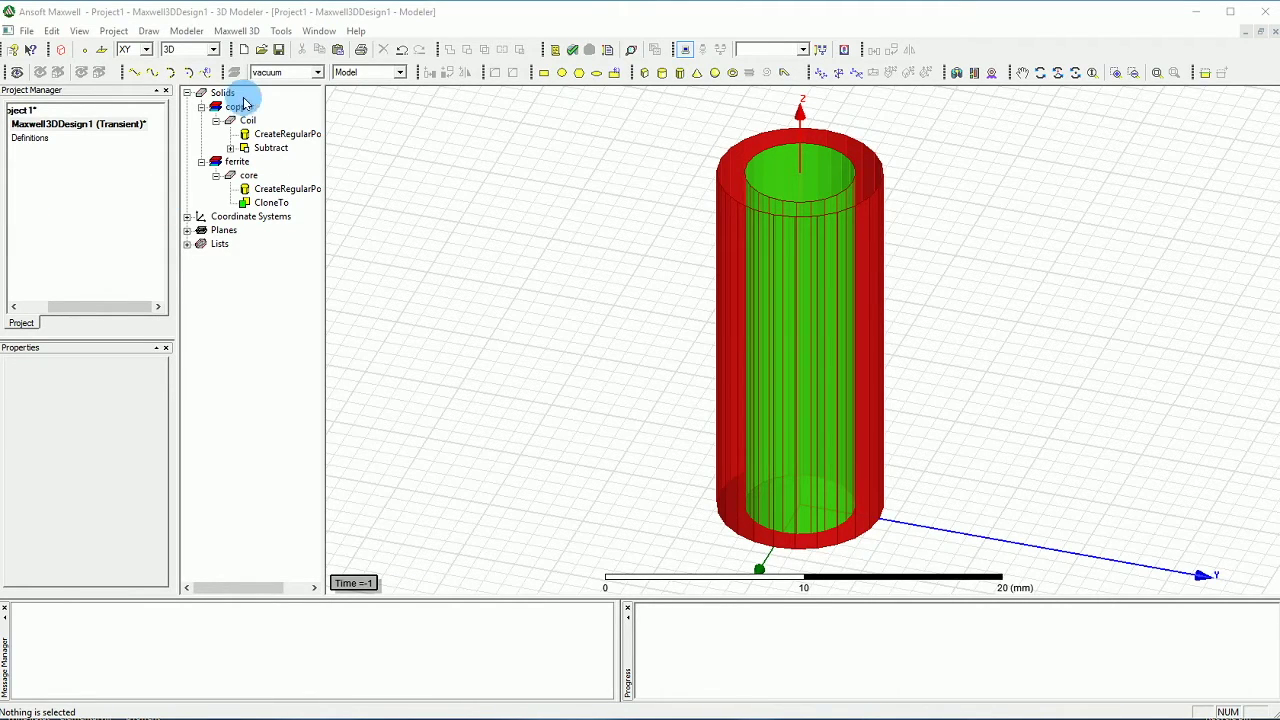
# Create a YZ-plane cross-section sheet through the Coil.
pyautogui.click(246, 121)
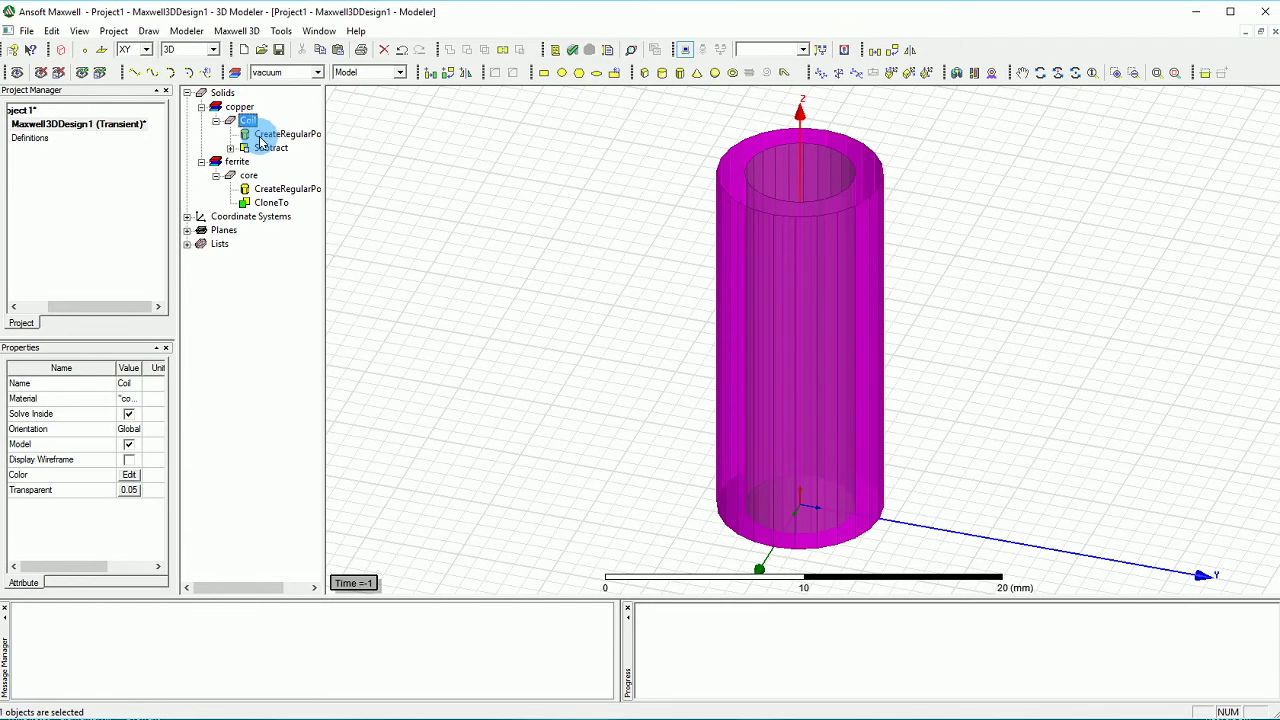
pyautogui.rightClick(247, 122)
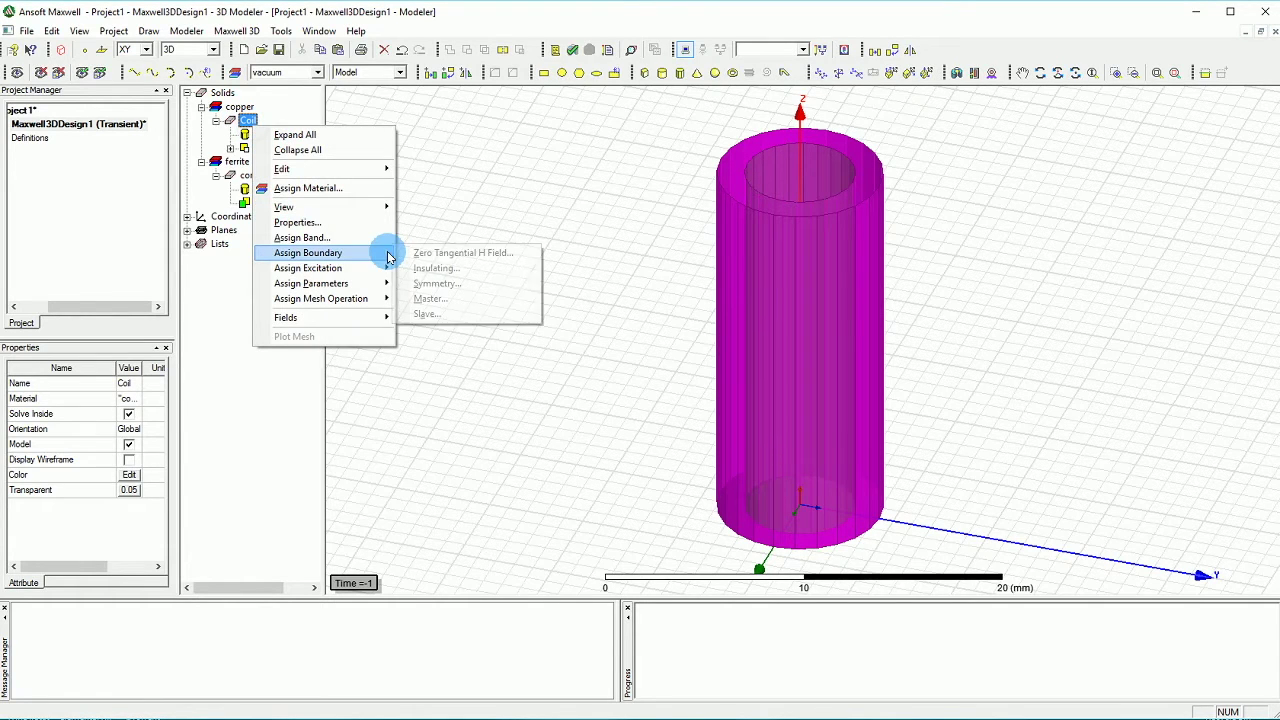
pyautogui.click(367, 172)
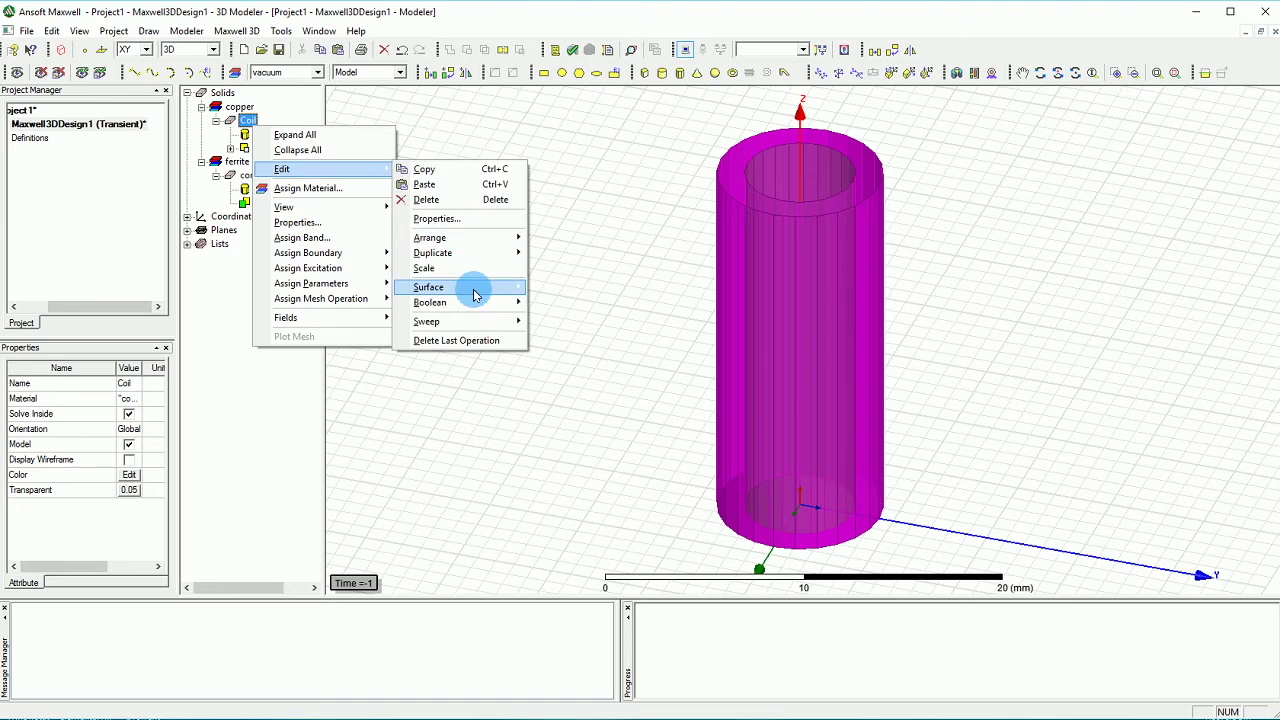
pyautogui.moveTo(474, 288)
pyautogui.click(571, 290)
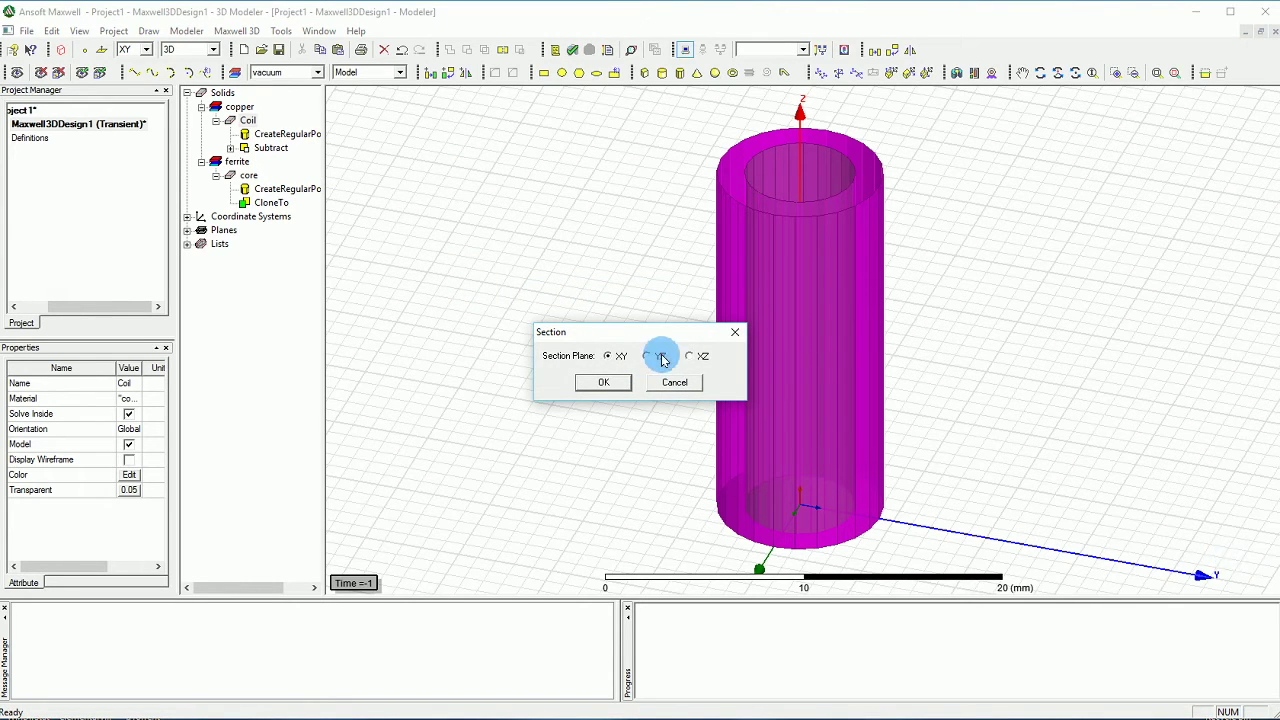
pyautogui.click(660, 357)
pyautogui.click(603, 382)
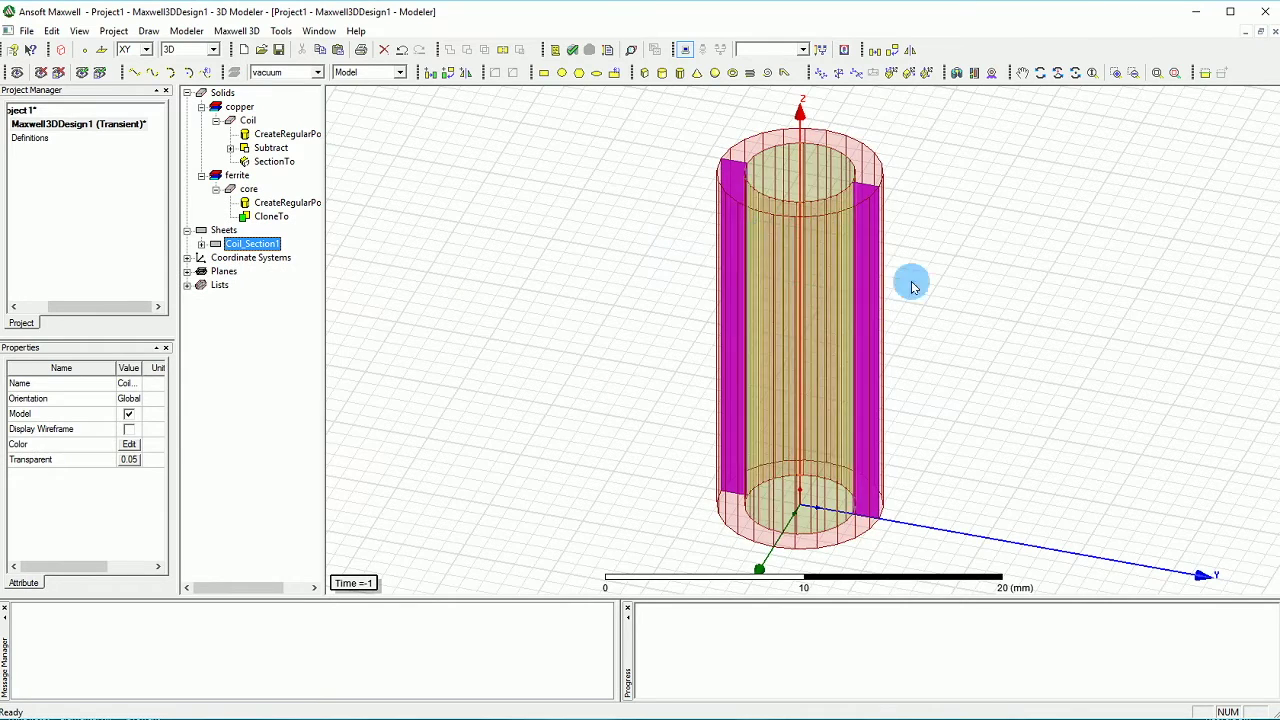
# Split the Coil_Section1 sheet into separate bodies.
pyautogui.rightClick(238, 242)
pyautogui.moveTo(355, 383)
pyautogui.moveTo(330, 283)
pyautogui.moveTo(450, 415)
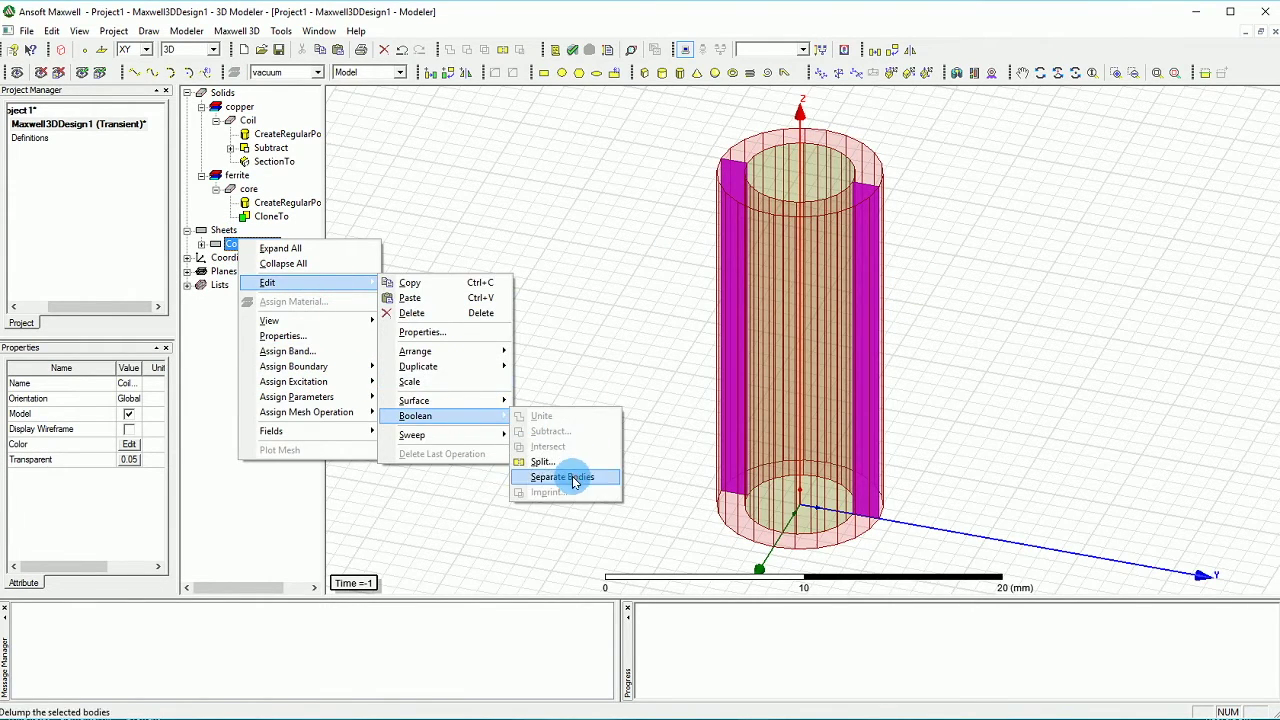
pyautogui.click(574, 479)
pyautogui.click(238, 261)
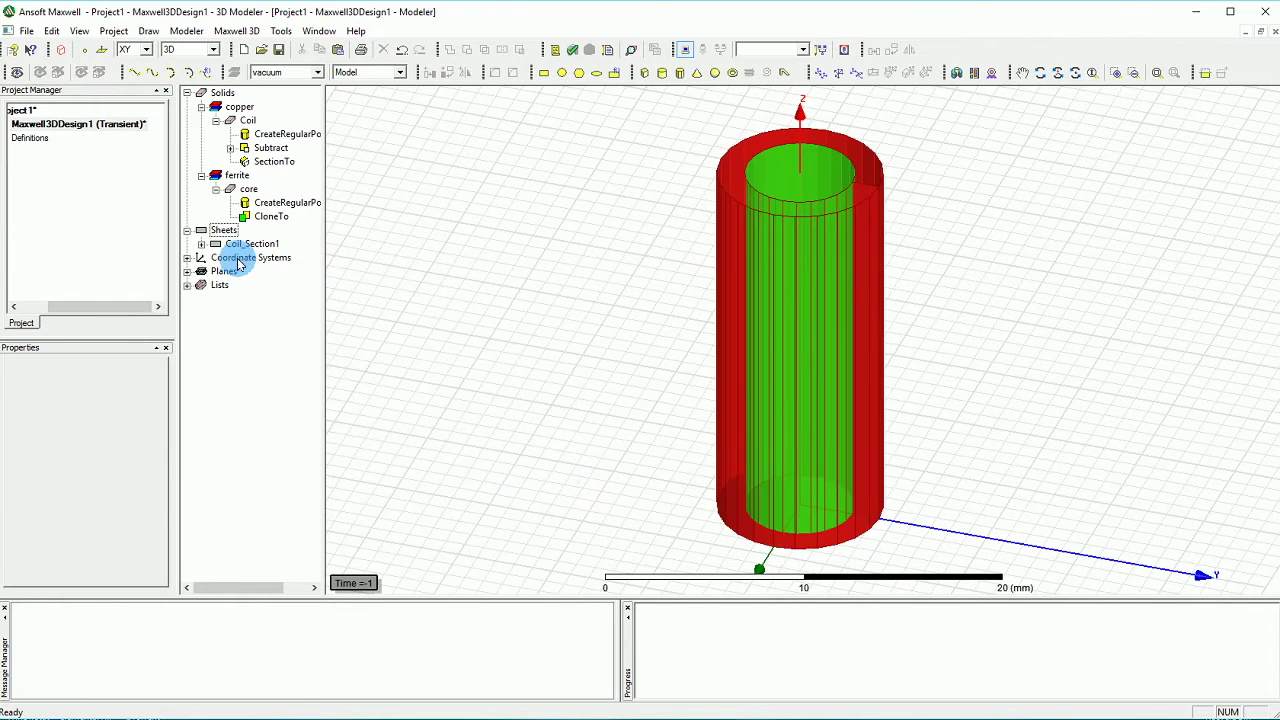
# Change the Coil_Section1 sheet's Name property to Coil_terminal.
pyautogui.click(236, 245)
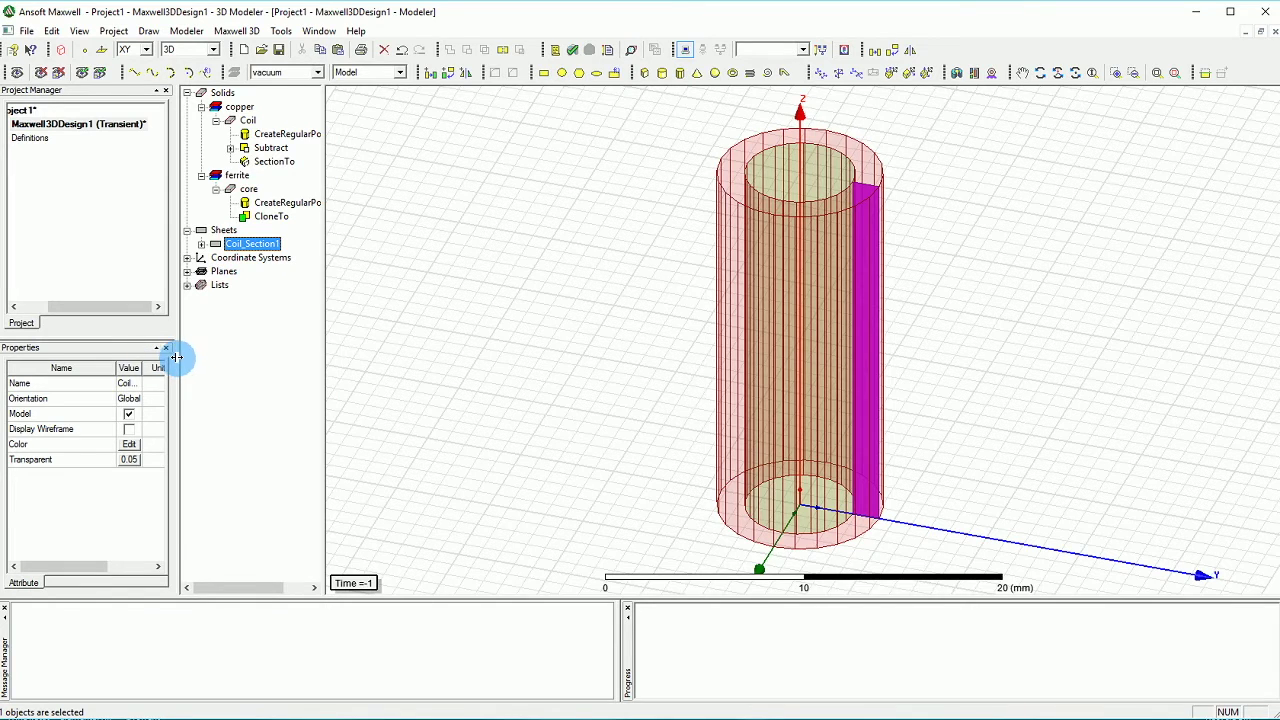
pyautogui.moveTo(174, 357); pyautogui.dragTo(242, 357)
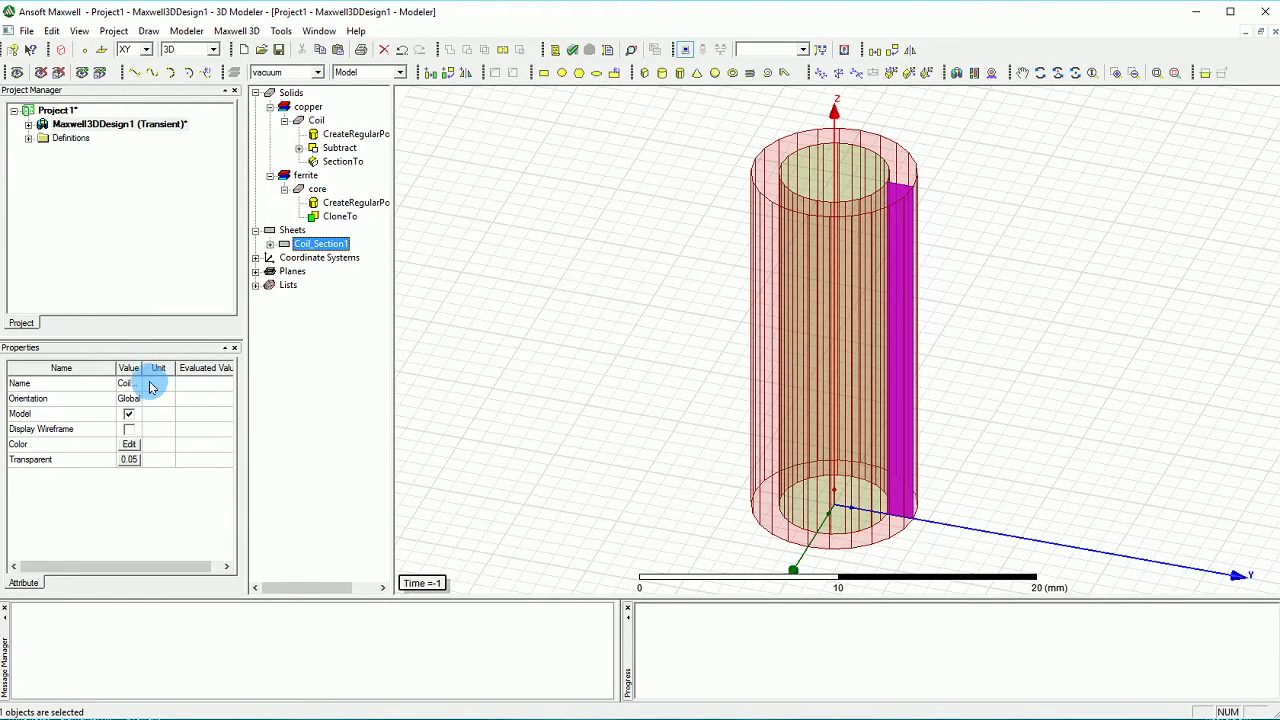
pyautogui.moveTo(146, 368); pyautogui.dragTo(161, 369)
pyautogui.click(140, 383)
pyautogui.write('Coil_termin')
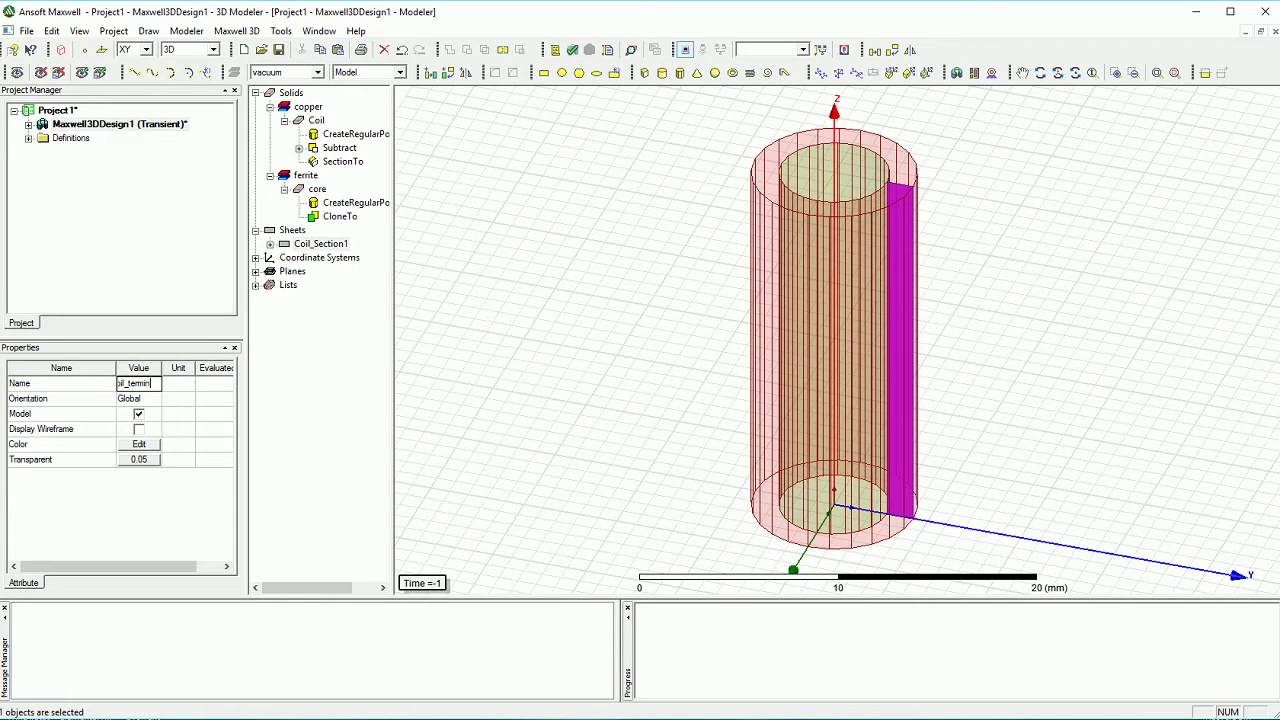
pyautogui.write('al')
pyautogui.click(138, 398)
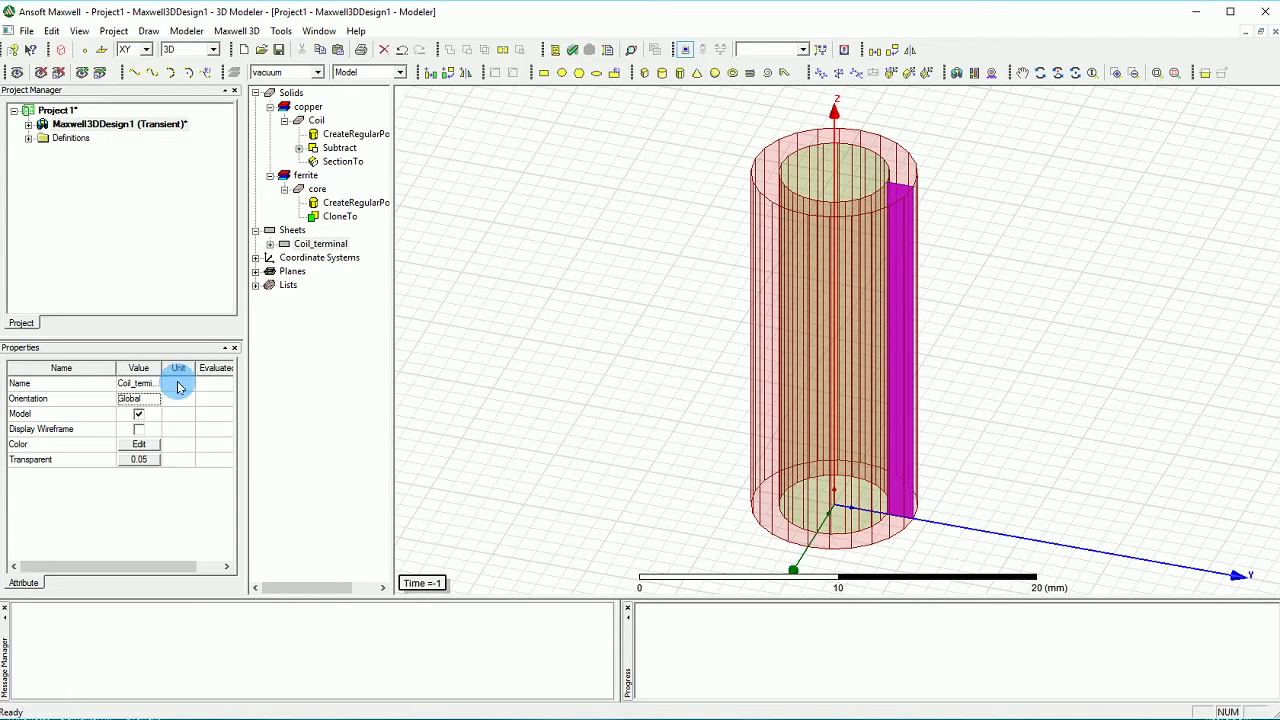
pyautogui.click(294, 246)
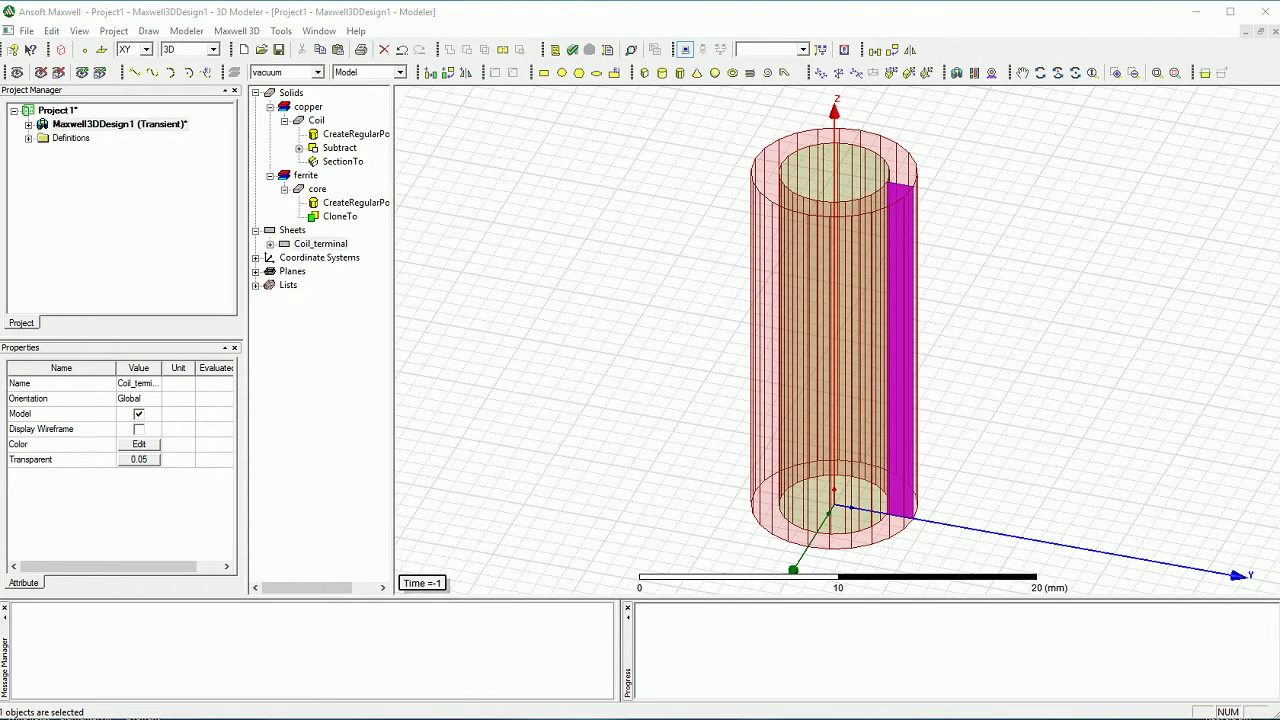
# Assign a coil terminal excitation with 150 conductors to the Coil_terminal sheet.
pyautogui.rightClick(296, 245)
pyautogui.moveTo(391, 379)
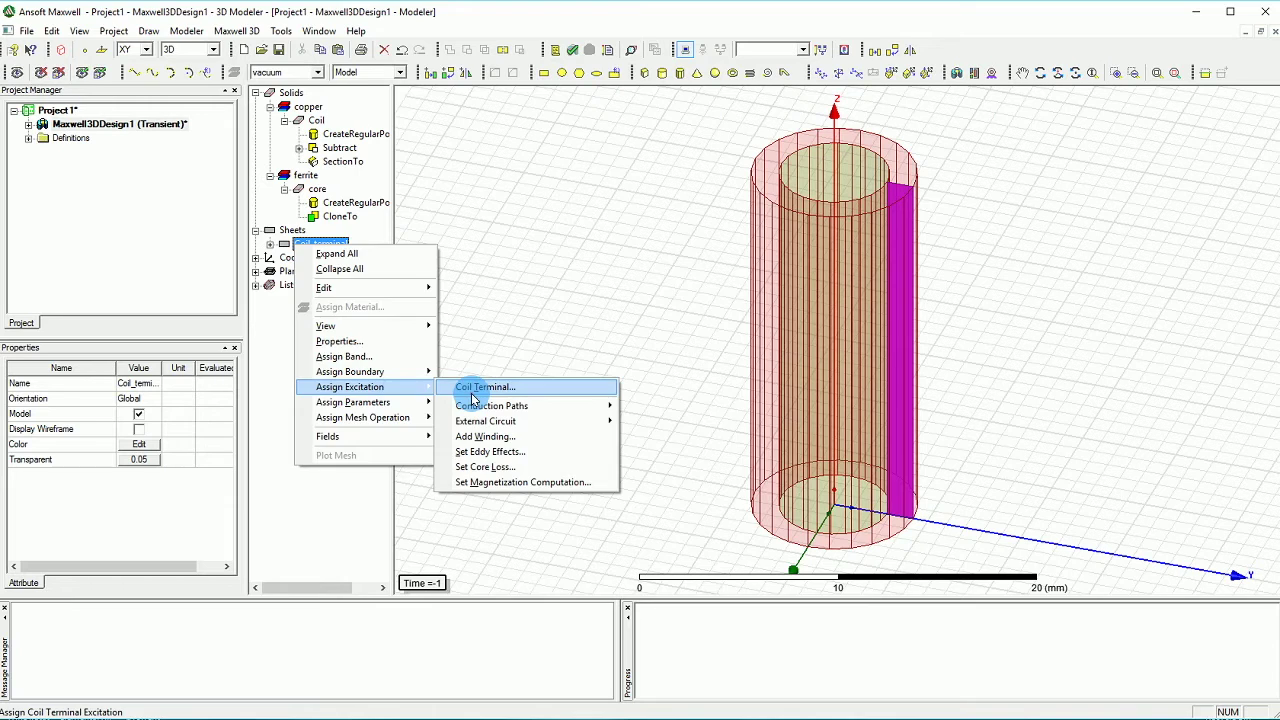
pyautogui.click(473, 390)
pyautogui.click(619, 341)
pyautogui.write('150')
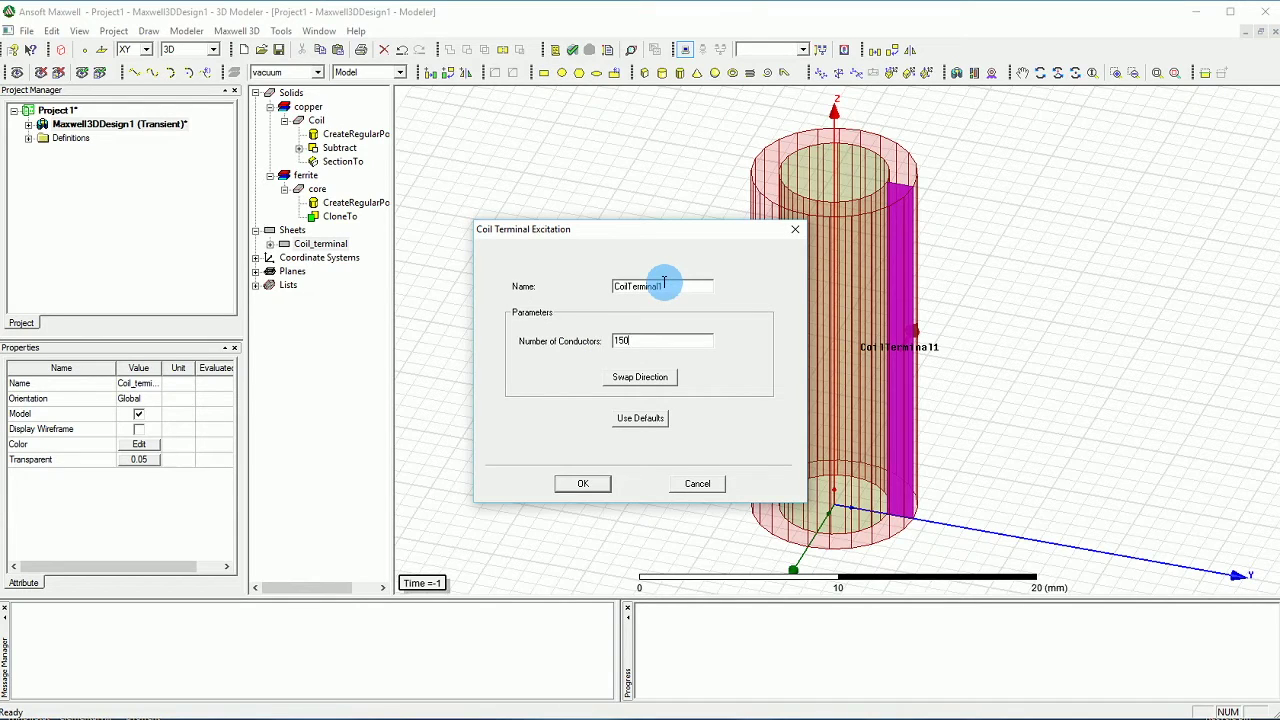
pyautogui.click(583, 483)
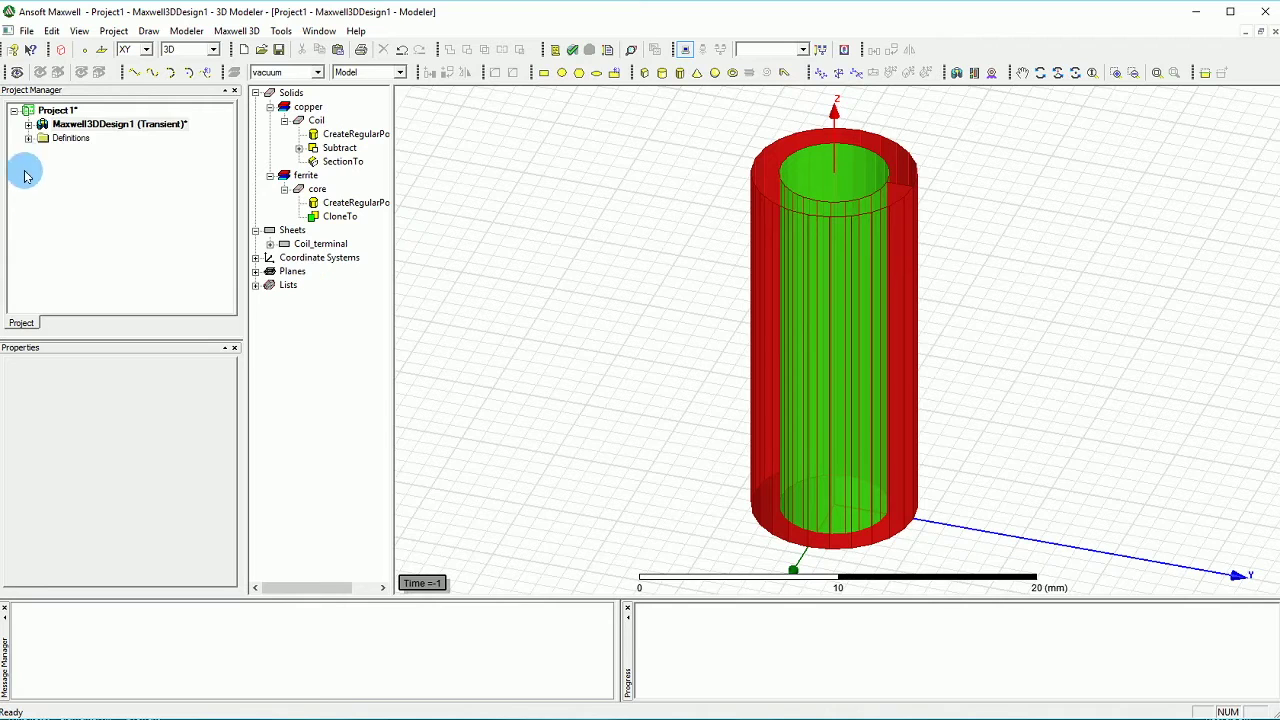
# Expand the design's Excitations and select CoilTerminal1 to view its properties.
pyautogui.doubleClick(42, 124)
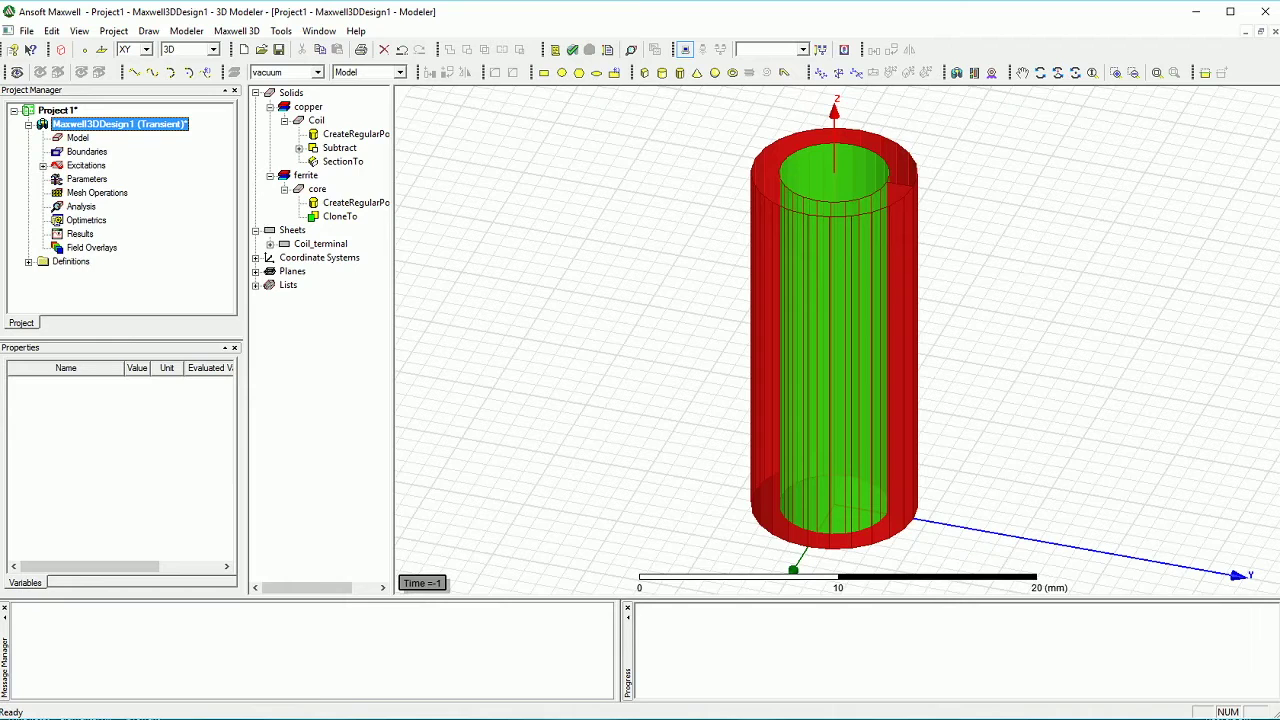
pyautogui.click(43, 165)
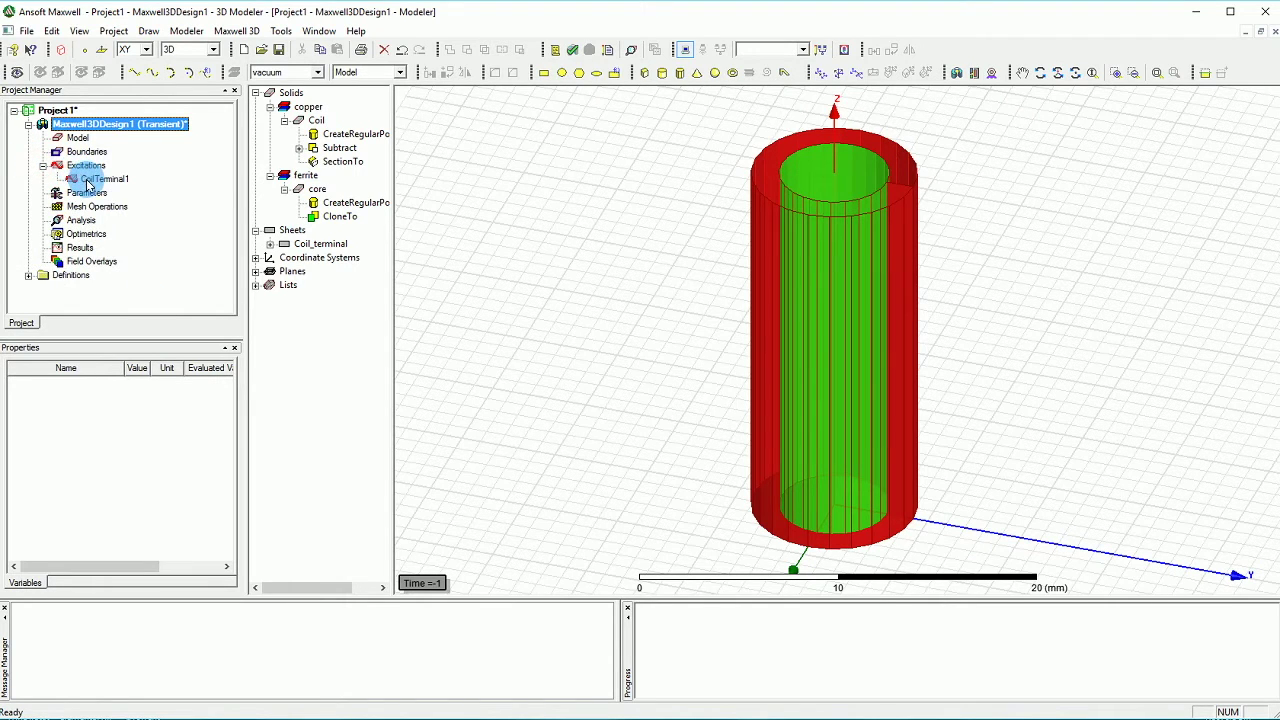
pyautogui.click(104, 180)
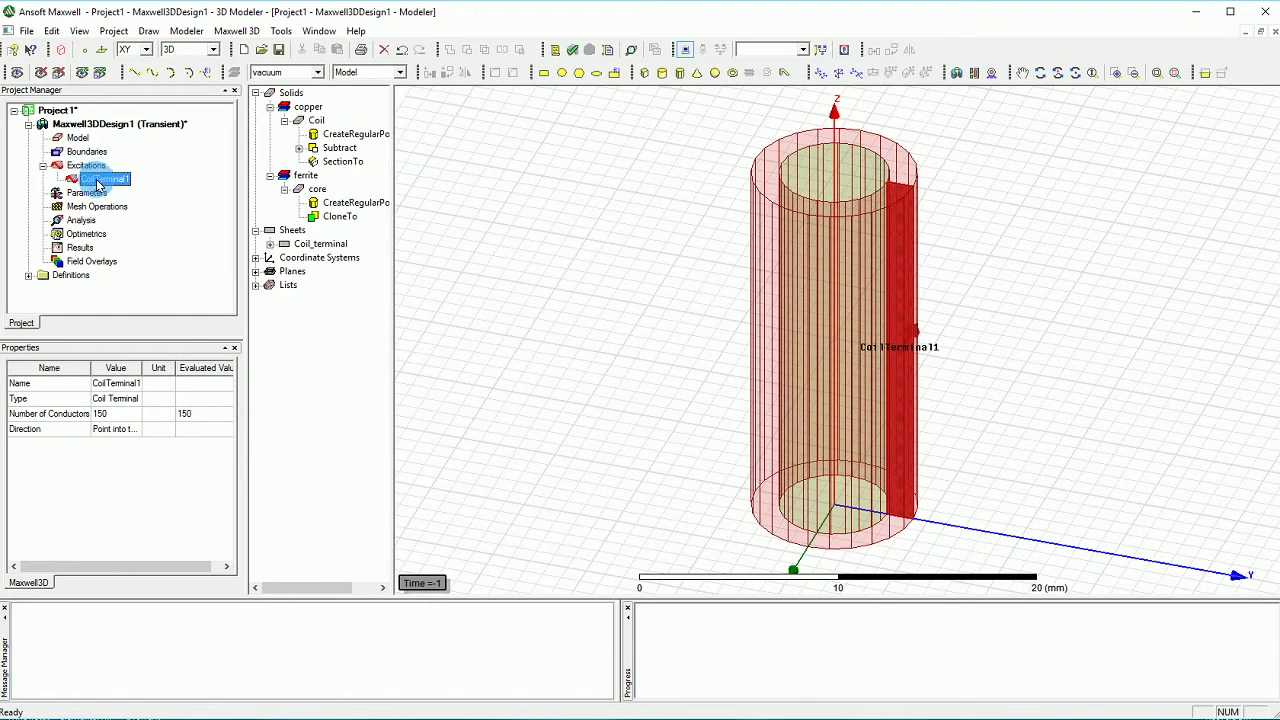
# Add a new winding named Winding of type Voltage under Excitations.
pyautogui.rightClick(100, 180)
pyautogui.click(86, 165)
pyautogui.rightClick(90, 166)
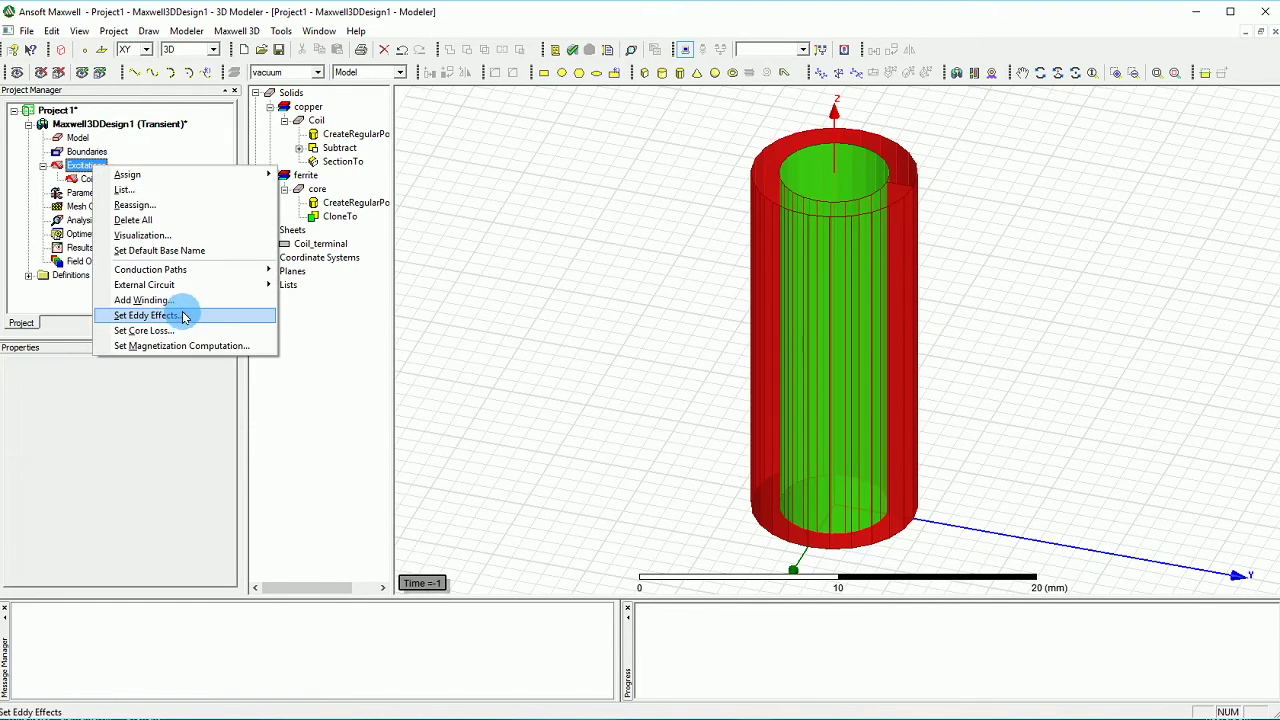
pyautogui.click(183, 301)
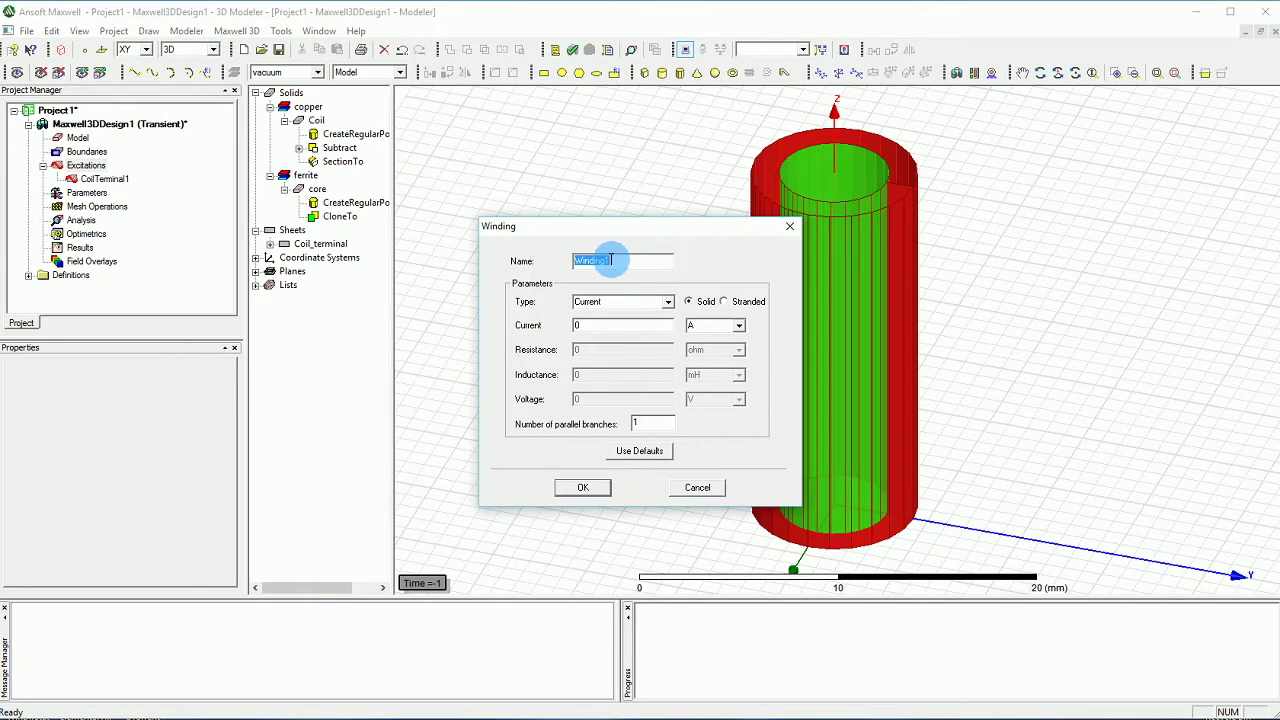
pyautogui.click(618, 259)
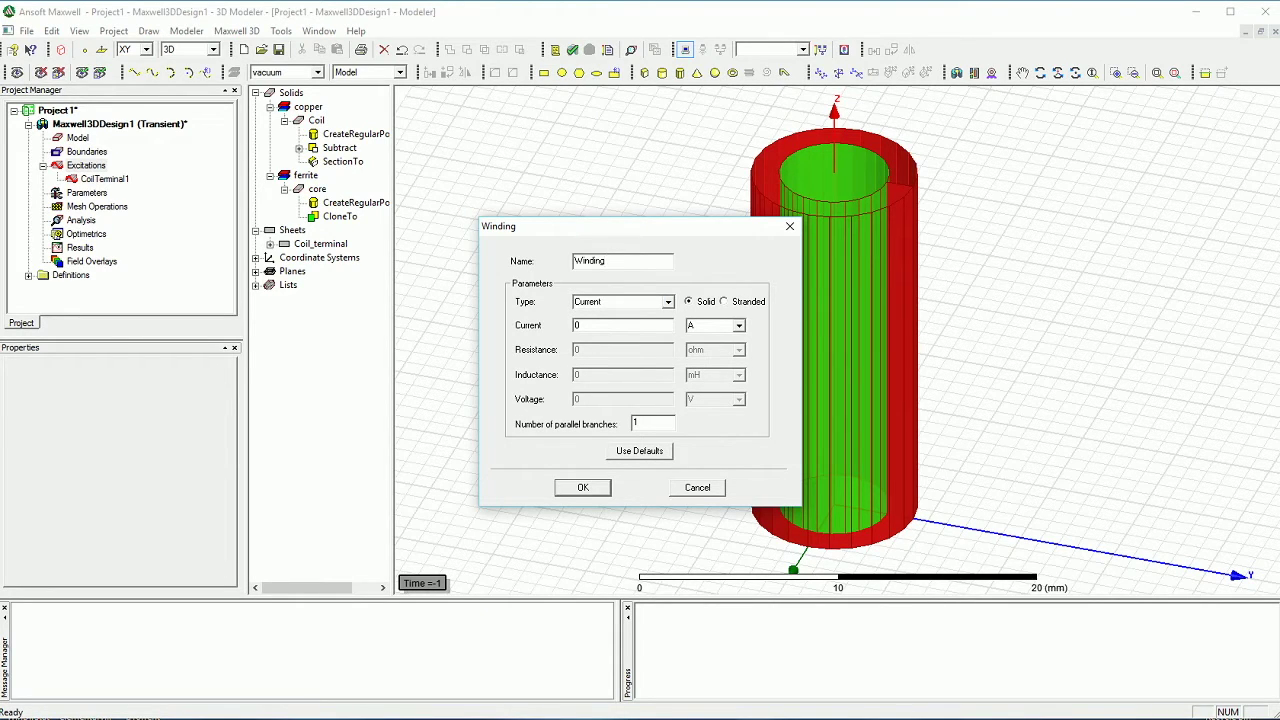
pyautogui.press('Return')
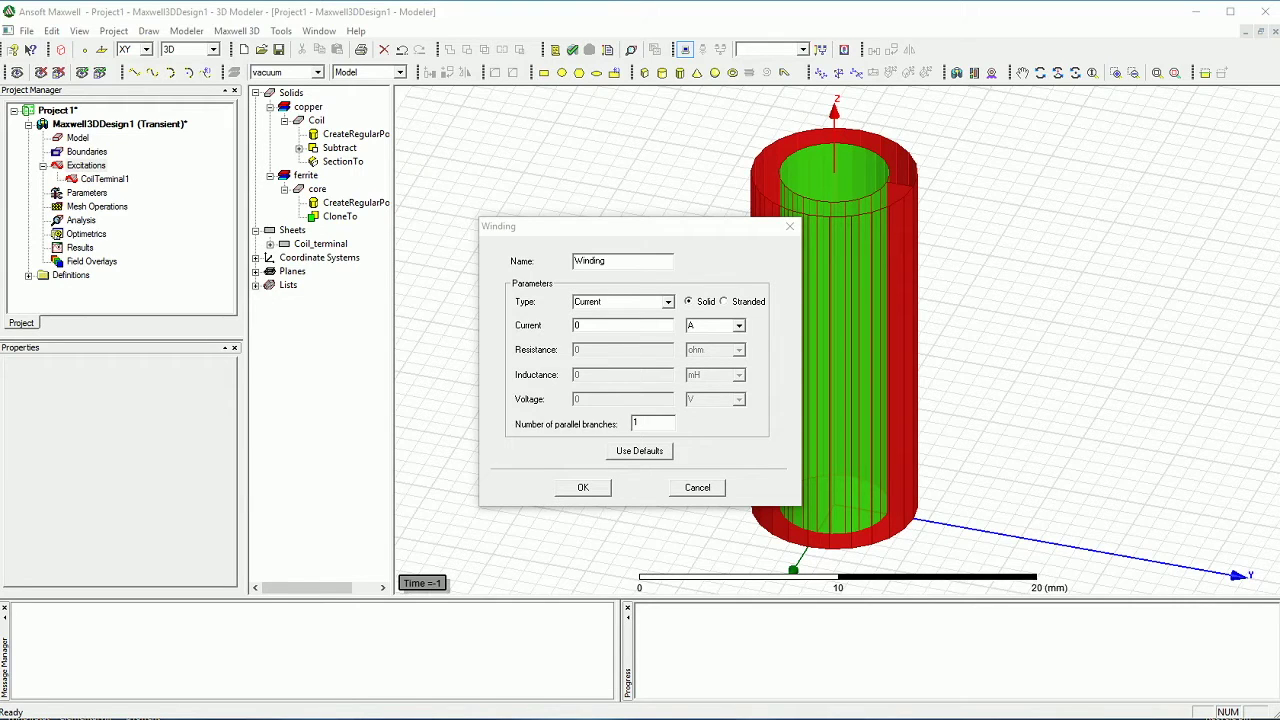
pyautogui.click(595, 301)
pyautogui.click(667, 301)
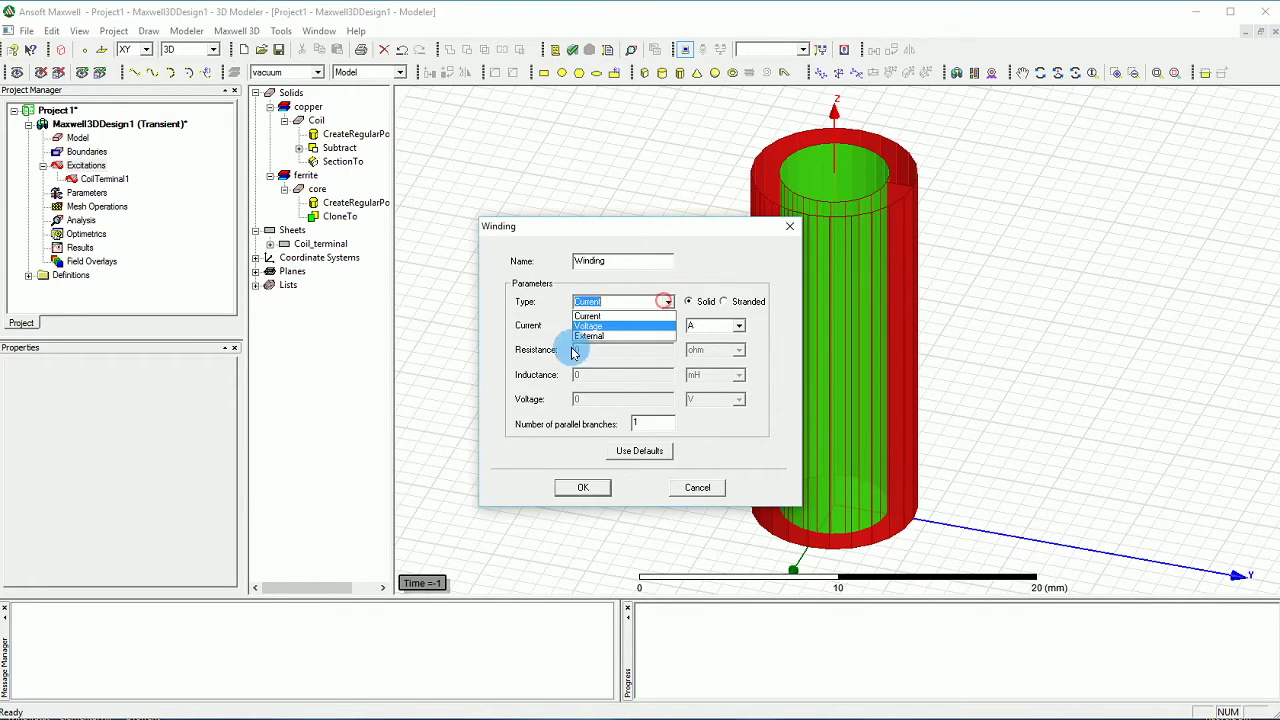
pyautogui.click(587, 326)
pyautogui.click(581, 488)
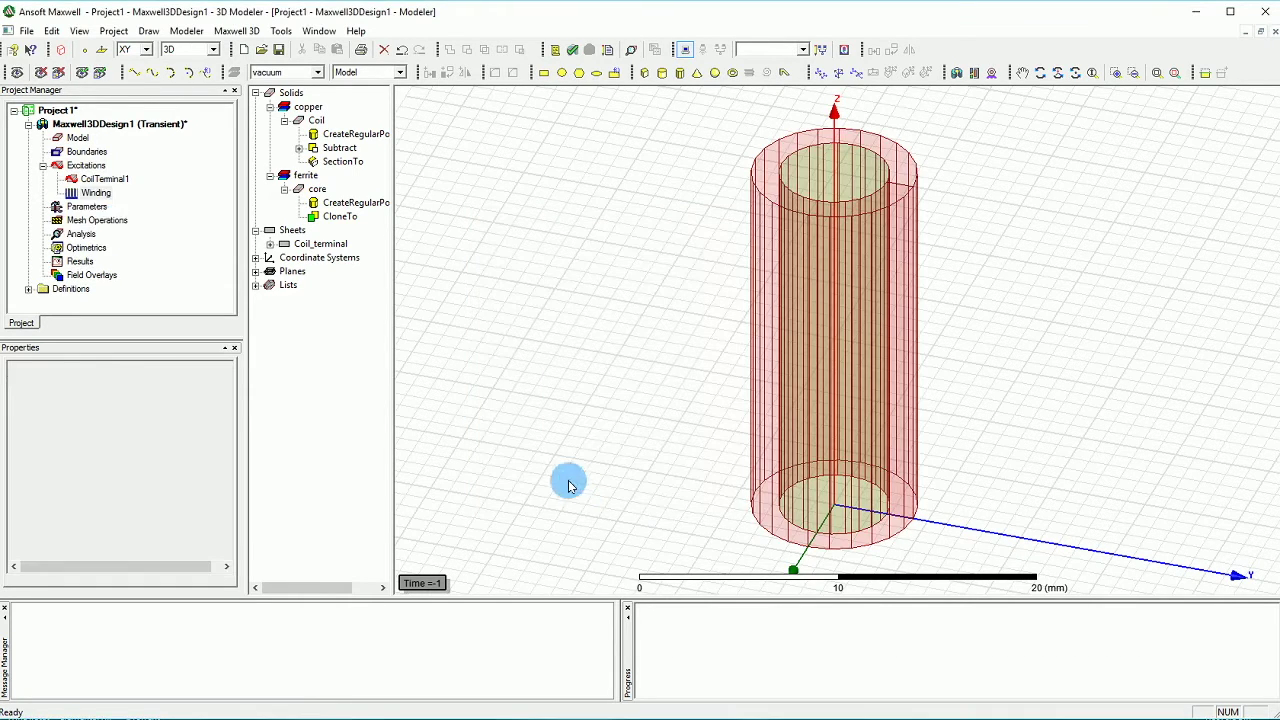
# Add CoilTerminal1 to the Winding excitation.
pyautogui.click(103, 181)
pyautogui.rightClick(103, 181)
pyautogui.click(180, 272)
pyautogui.click(603, 430)
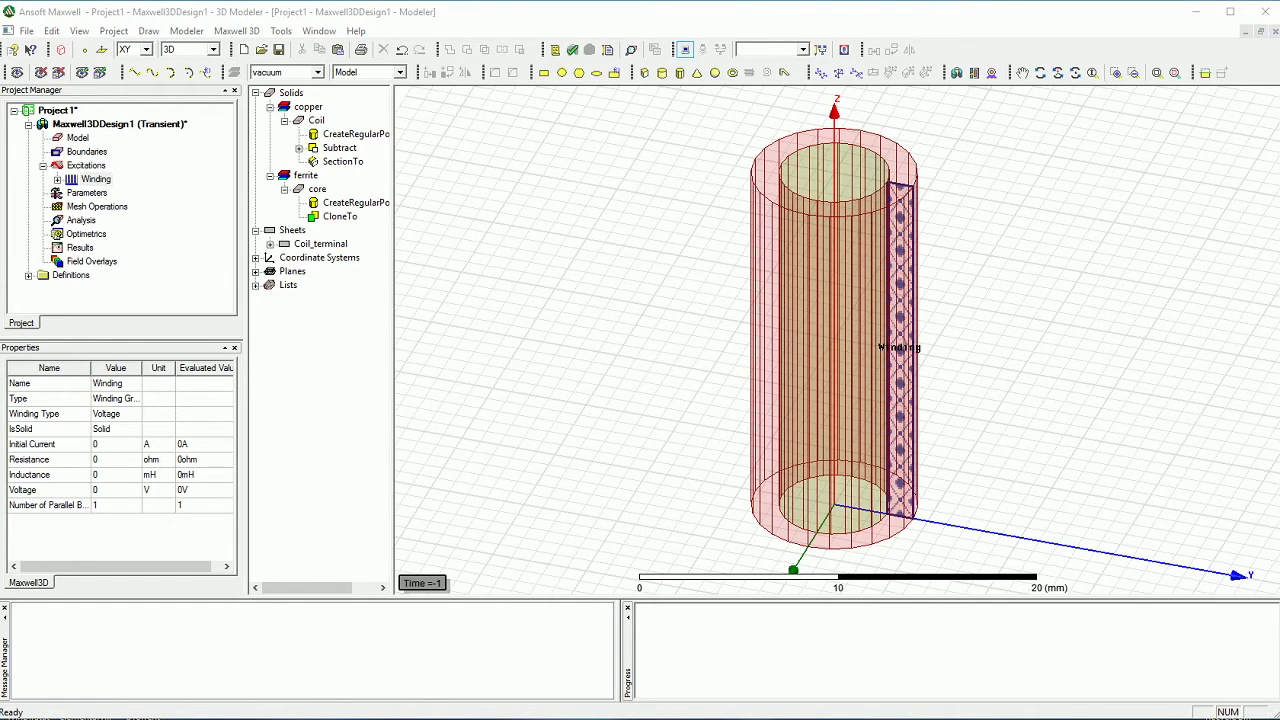
pyautogui.click(290, 28)
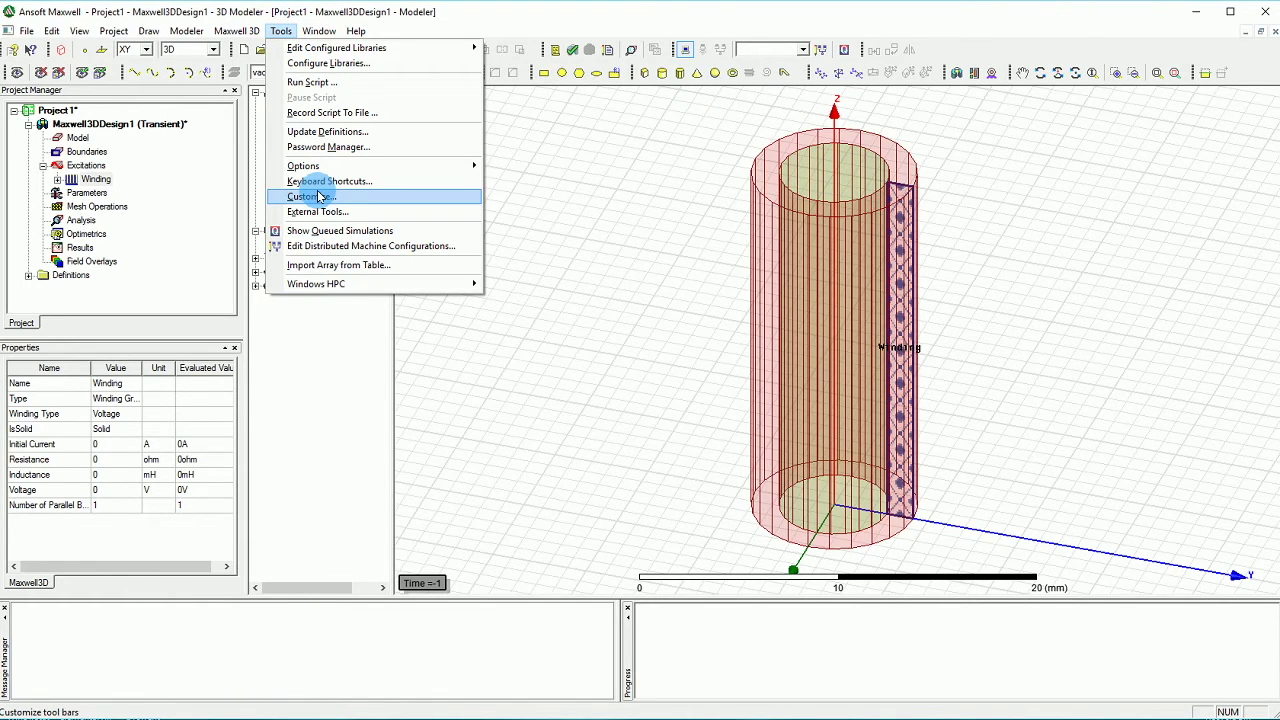
pyautogui.moveTo(249, 33)
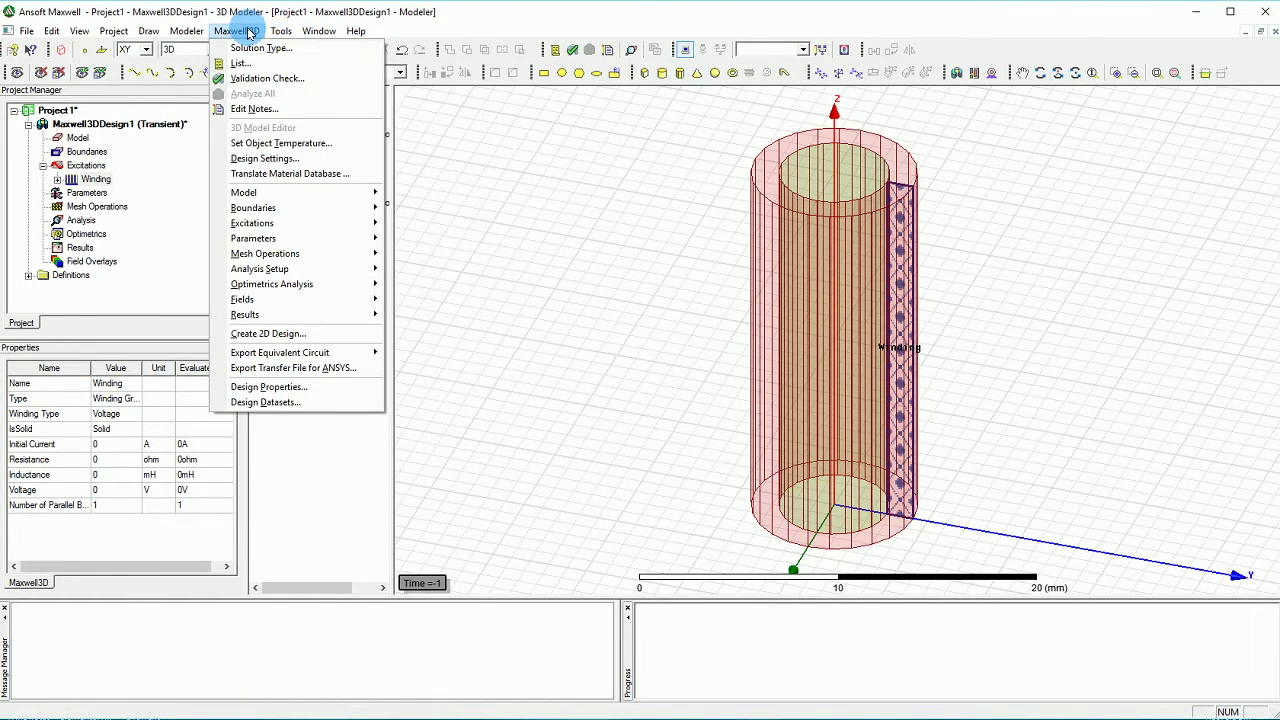
# Add a new design dataset named mydataset.
pyautogui.click(316, 401)
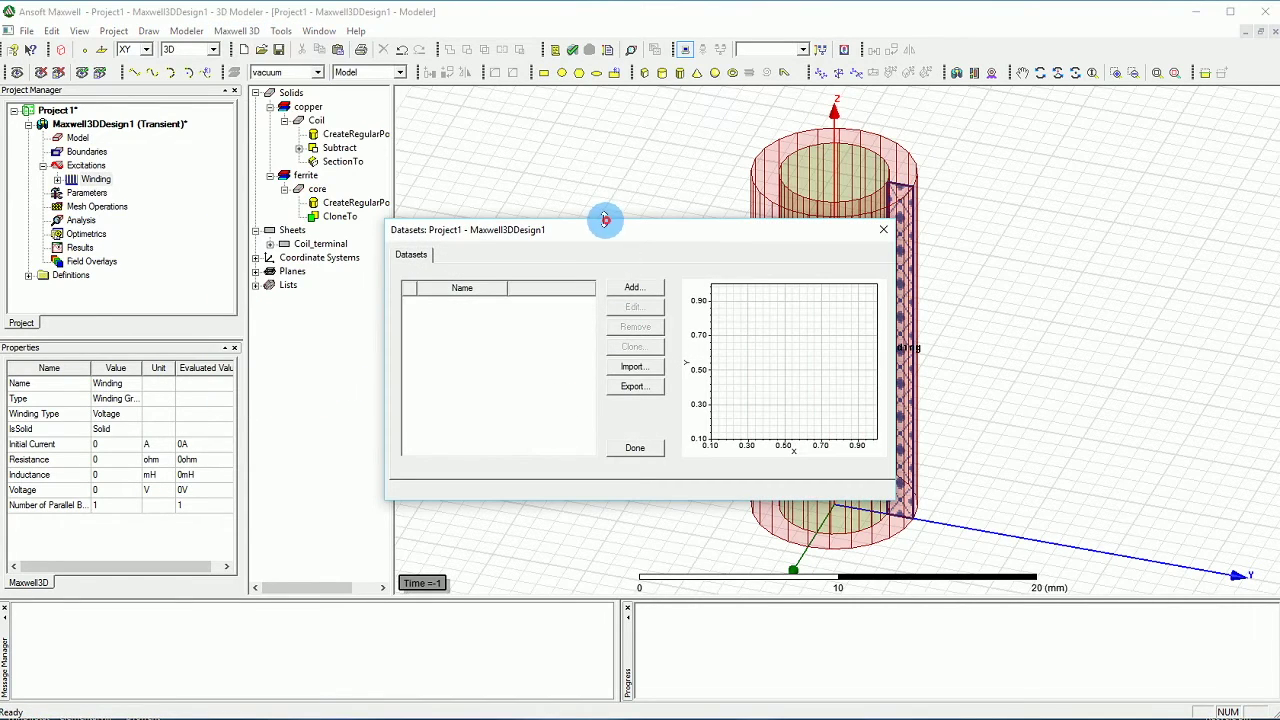
pyautogui.moveTo(598, 237); pyautogui.dragTo(564, 275)
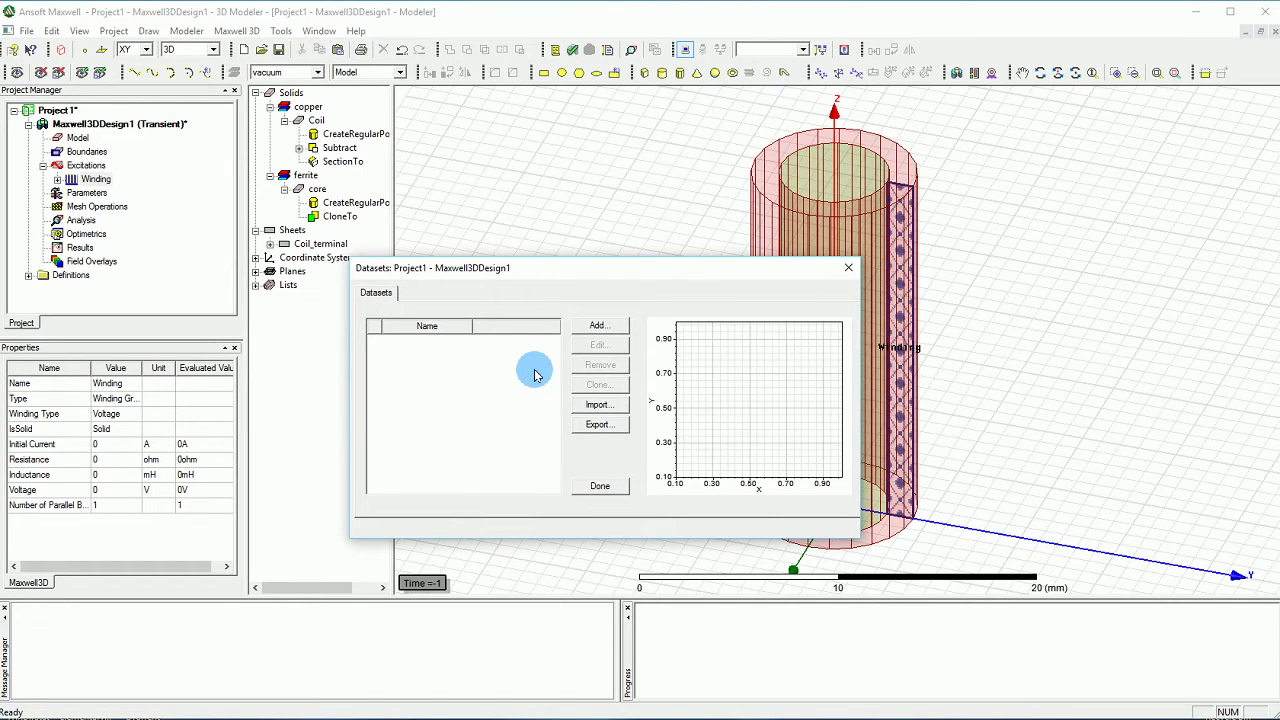
pyautogui.click(598, 326)
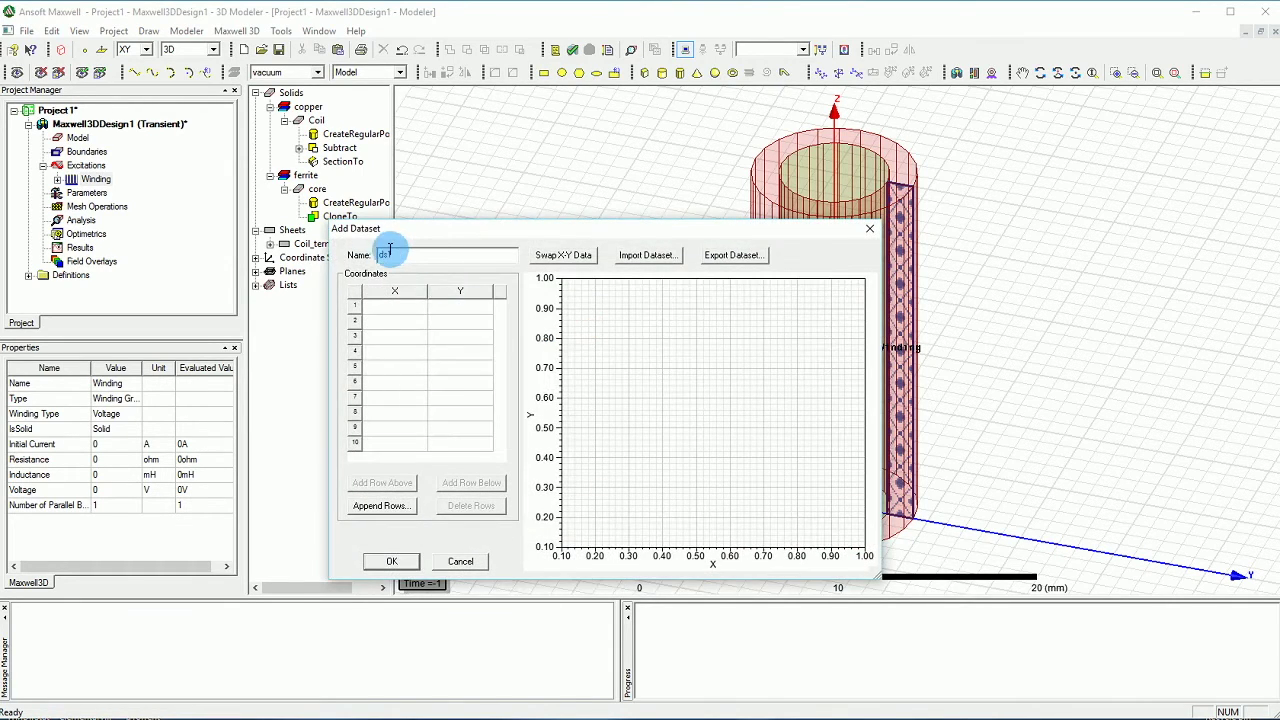
pyautogui.moveTo(399, 254); pyautogui.dragTo(298, 253)
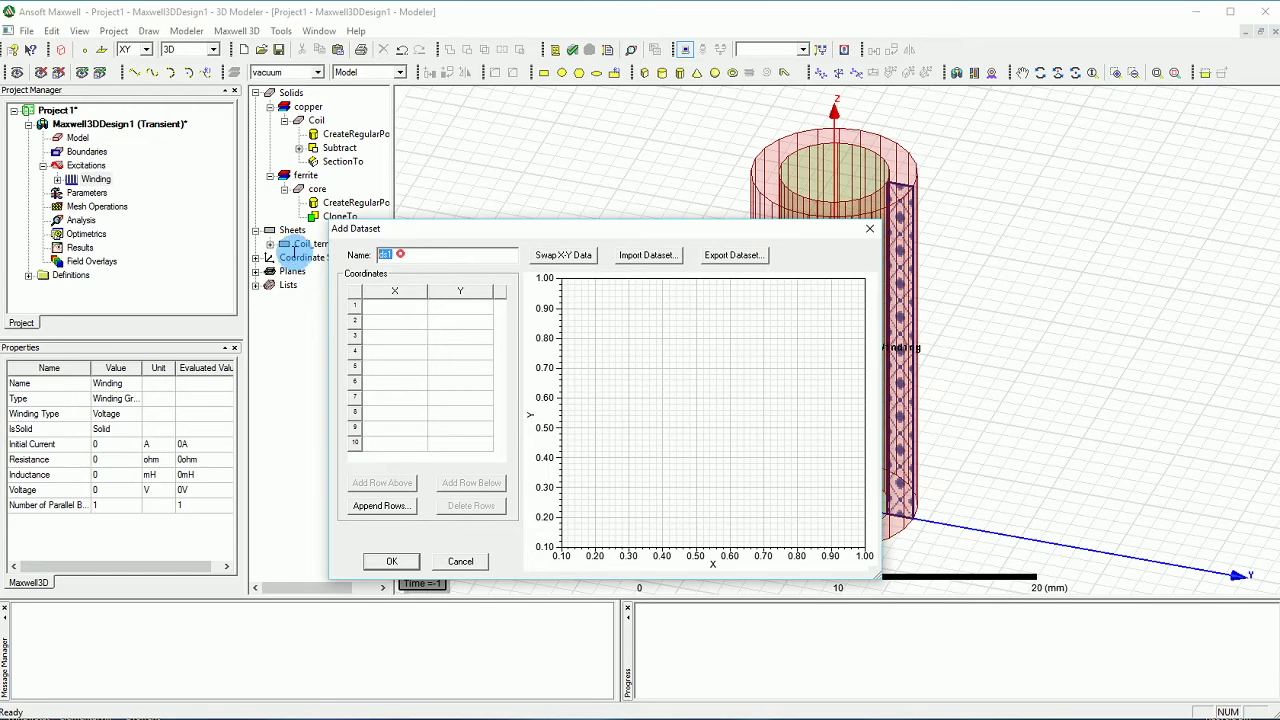
pyautogui.write('mydata')
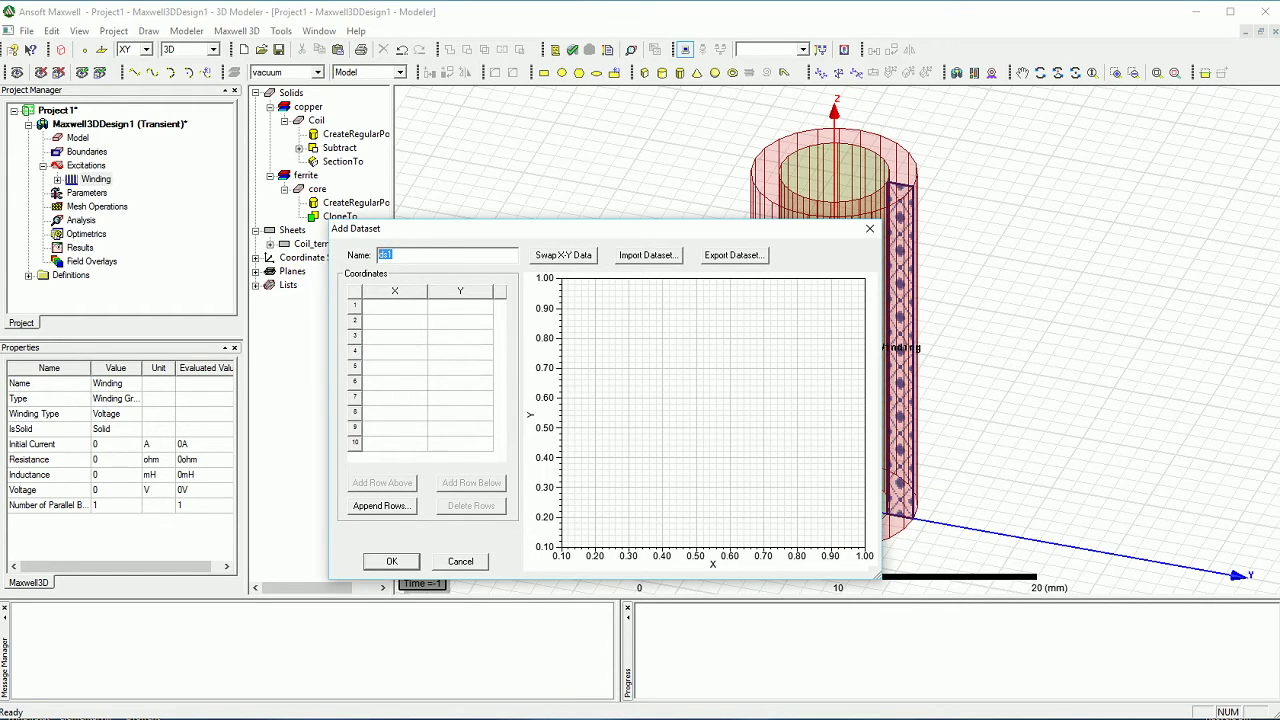
pyautogui.write('set')
# Enter the first two dataset points, (0, 0) and (250e-6, 1).
pyautogui.click(398, 305)
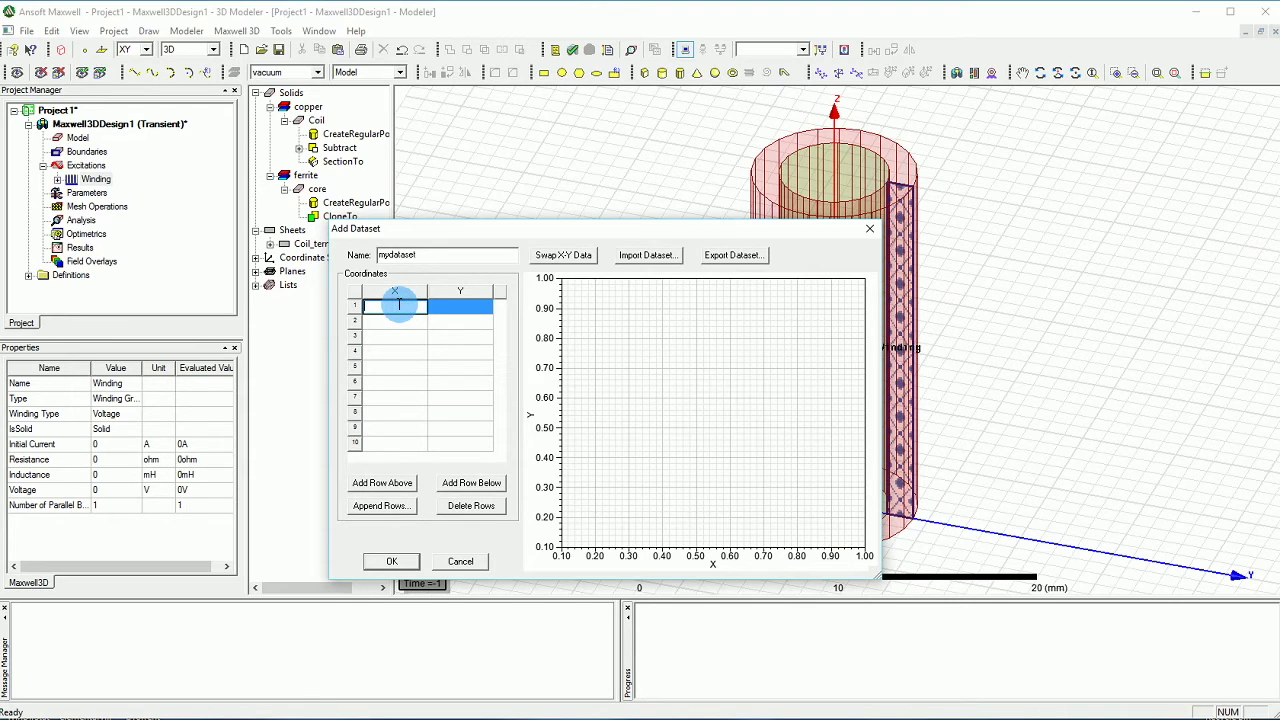
pyautogui.write('0')
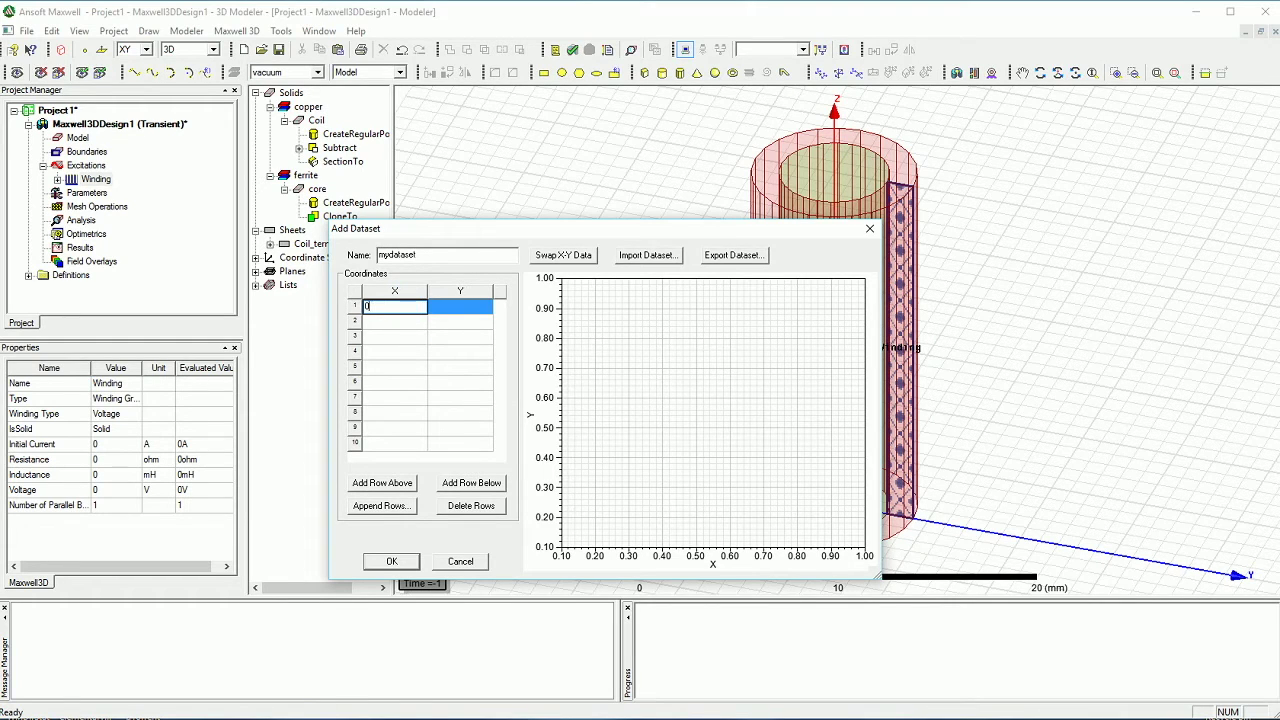
pyautogui.click(447, 305)
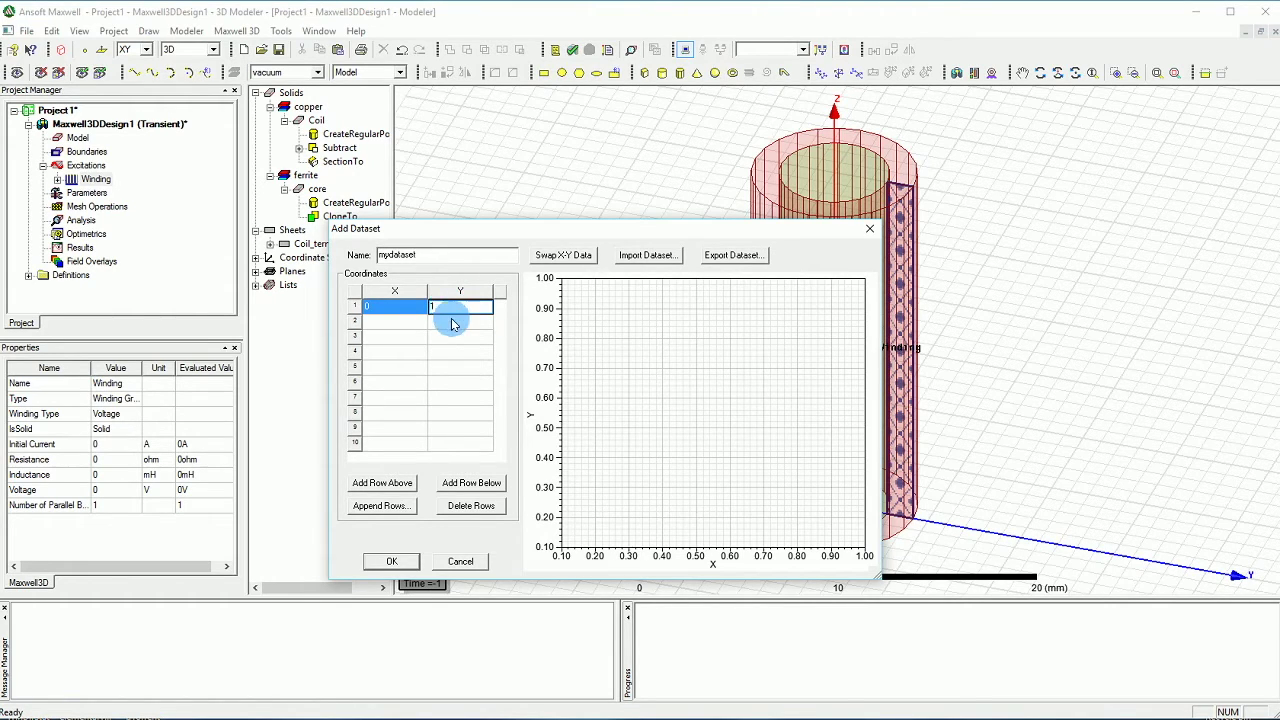
pyautogui.click(406, 320)
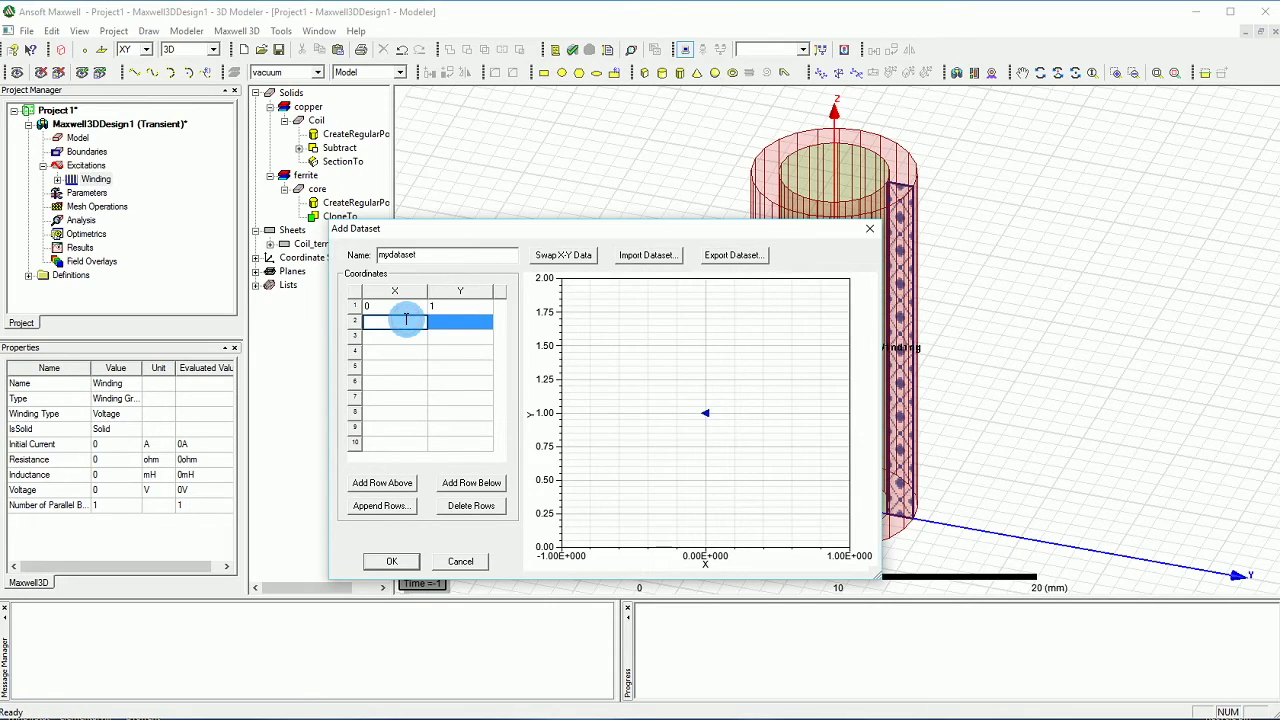
pyautogui.write('250e-6')
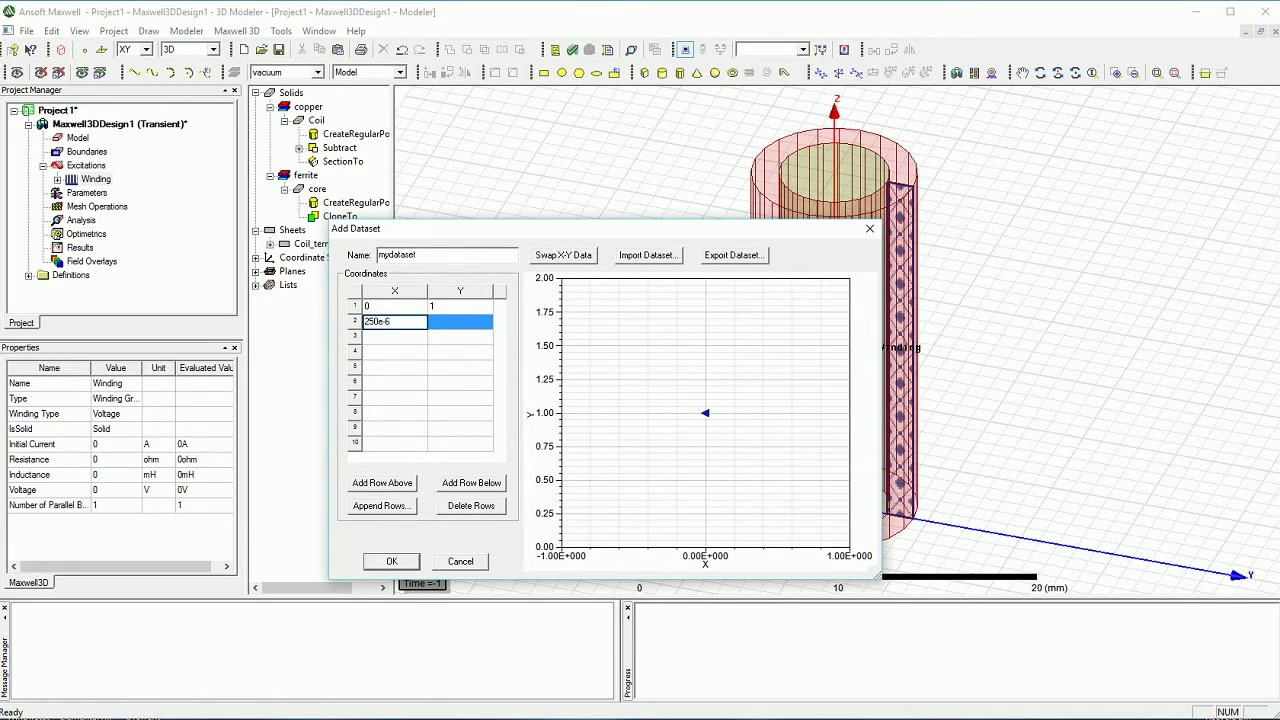
pyautogui.click(438, 326)
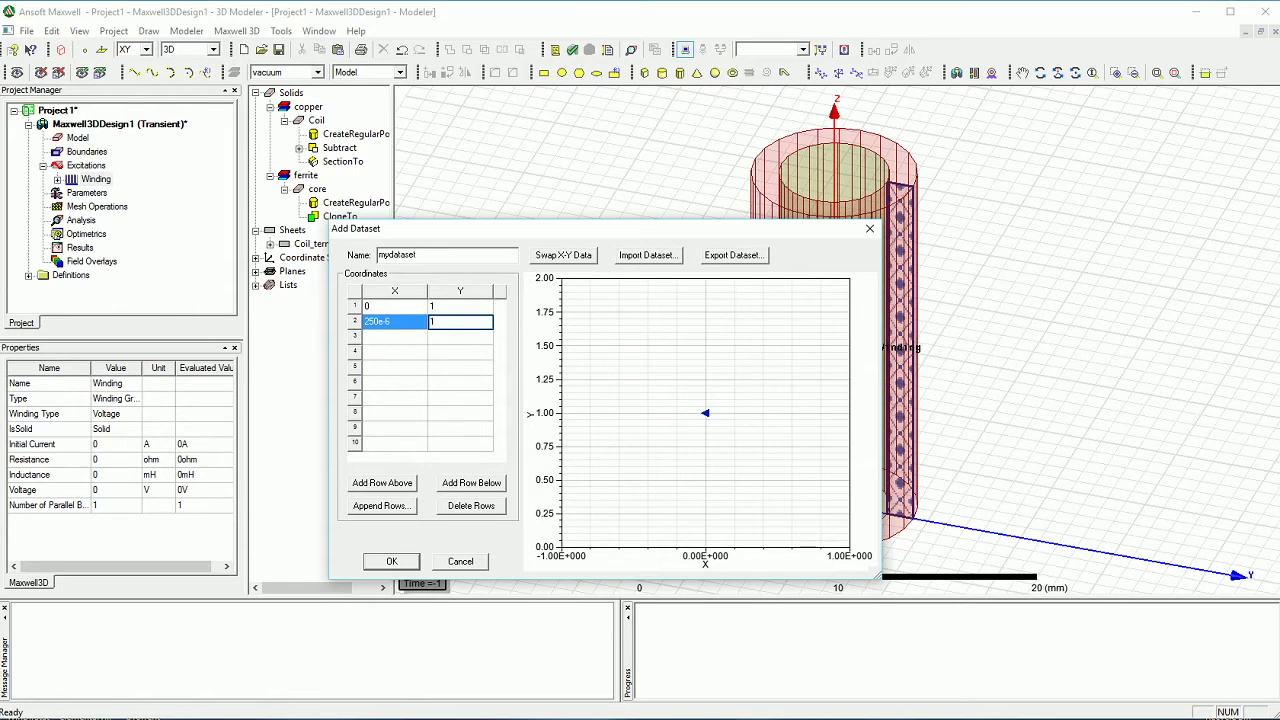
pyautogui.write('1')
pyautogui.press('Return')
# Enter the remaining points, (750e-6, -1) and (1e-3, 0).
pyautogui.click(447, 339)
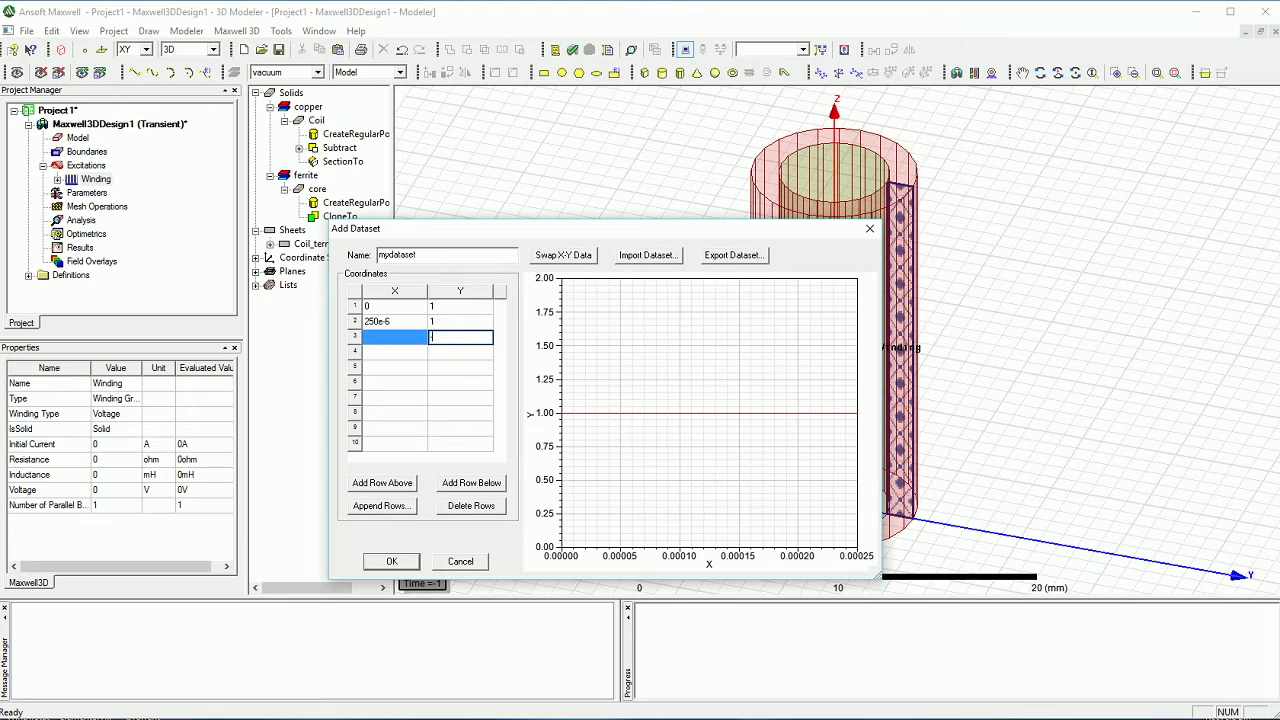
pyautogui.write('1')
pyautogui.press('Return')
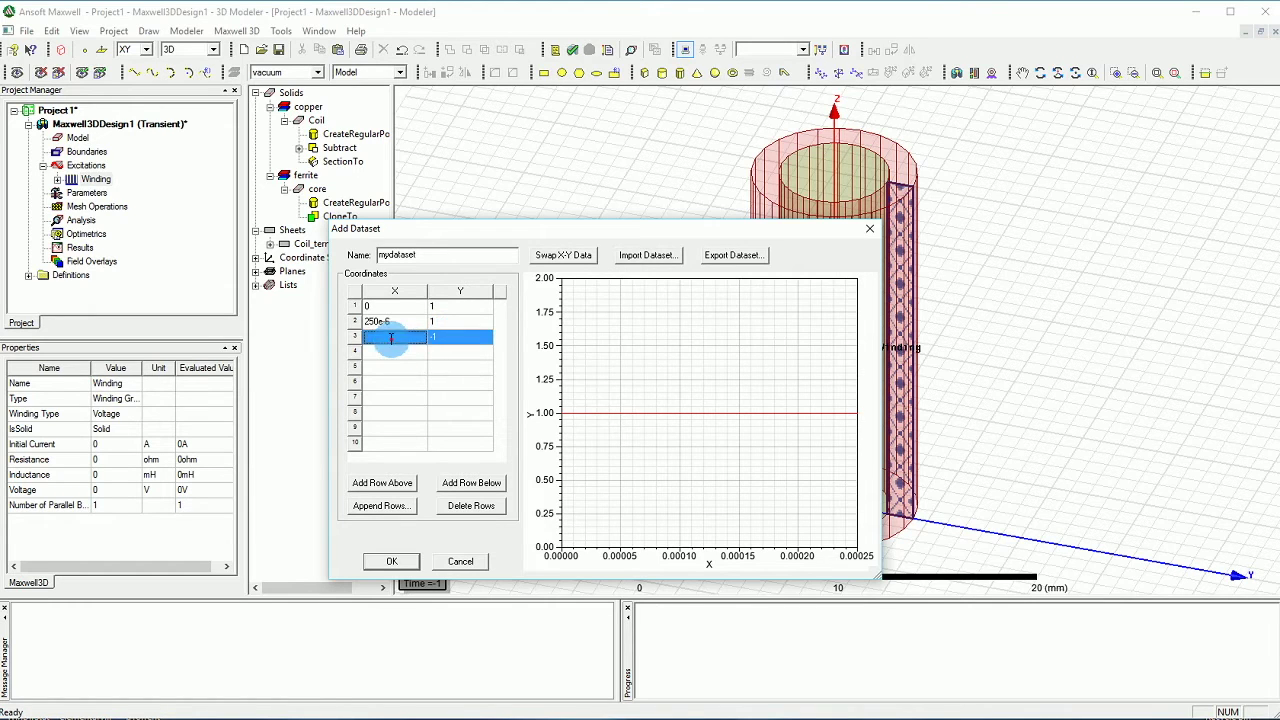
pyautogui.click(391, 338)
pyautogui.write('750e-6')
pyautogui.click(382, 350)
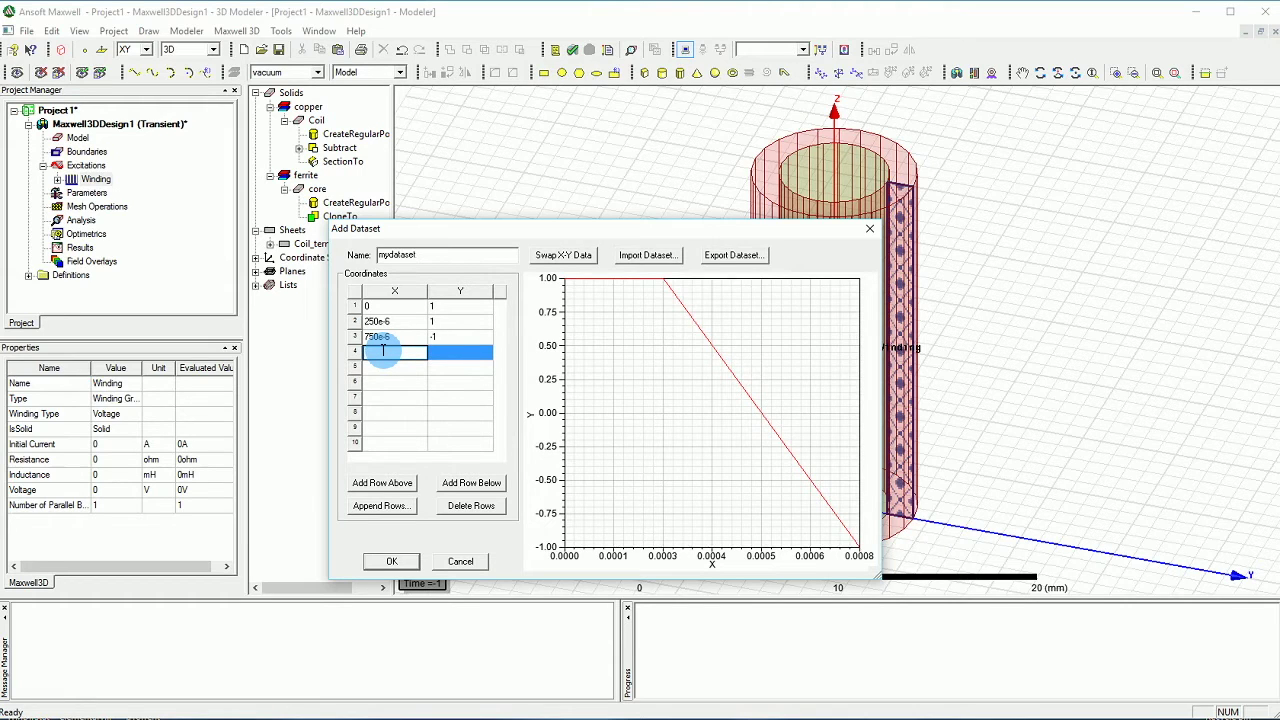
pyautogui.write('1e-3')
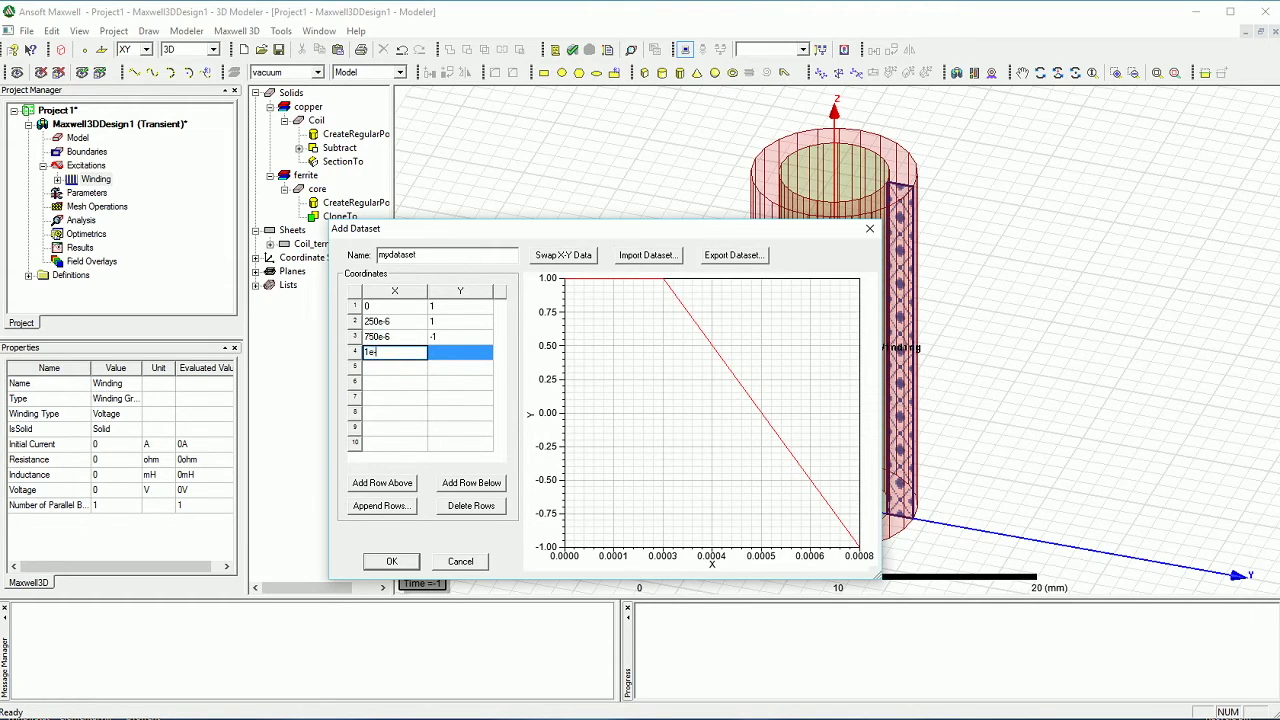
pyautogui.click(446, 355)
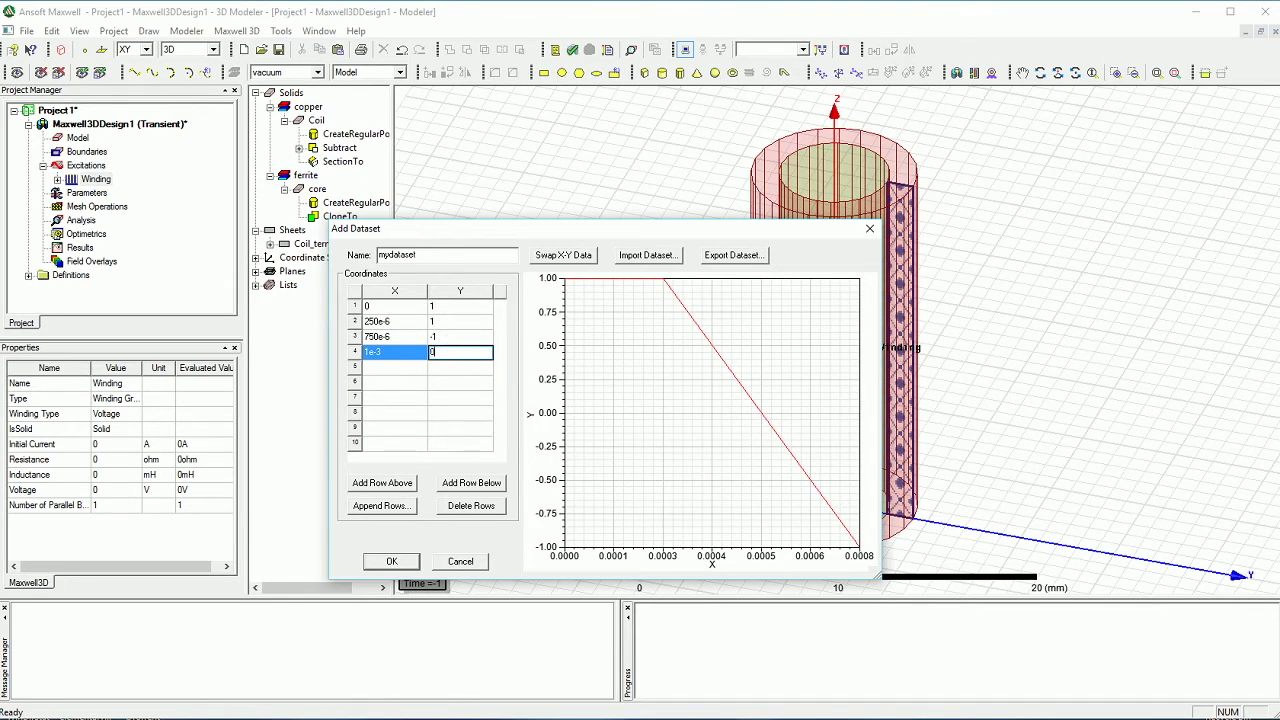
pyautogui.click(440, 369)
pyautogui.click(445, 375)
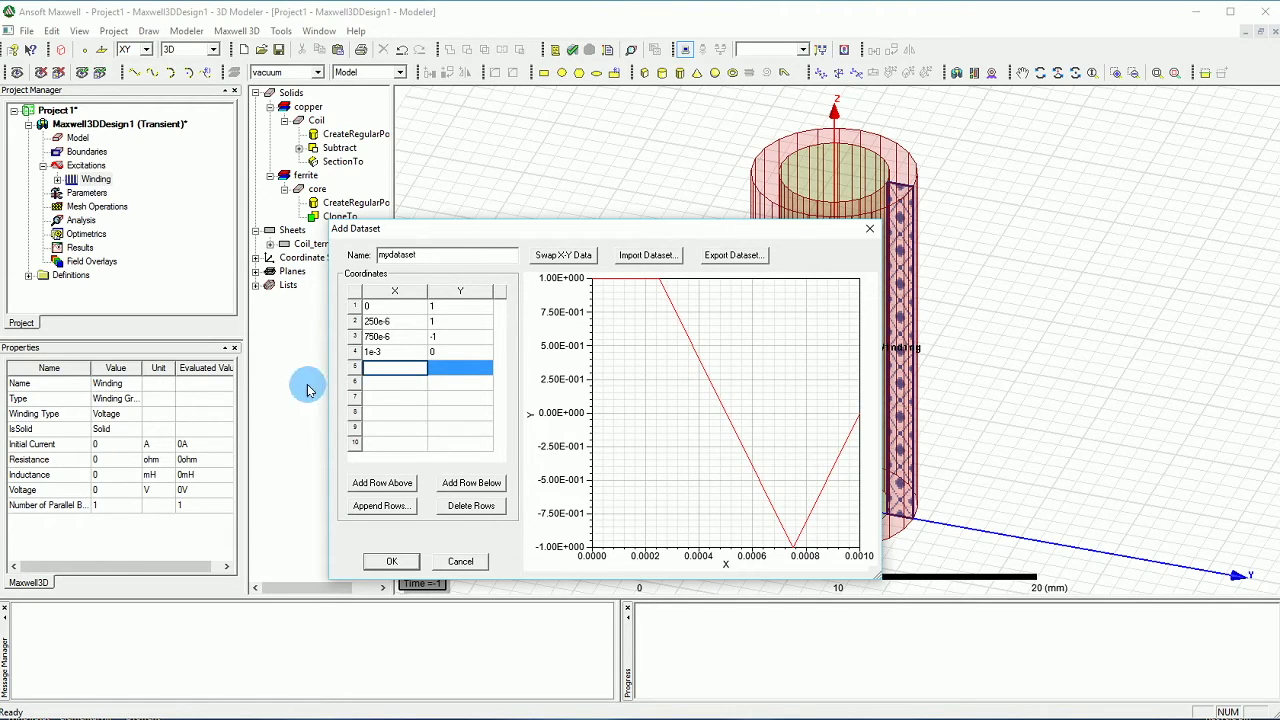
# Correct the first point's Y value to 0 and save mydataset.
pyautogui.click(432, 306)
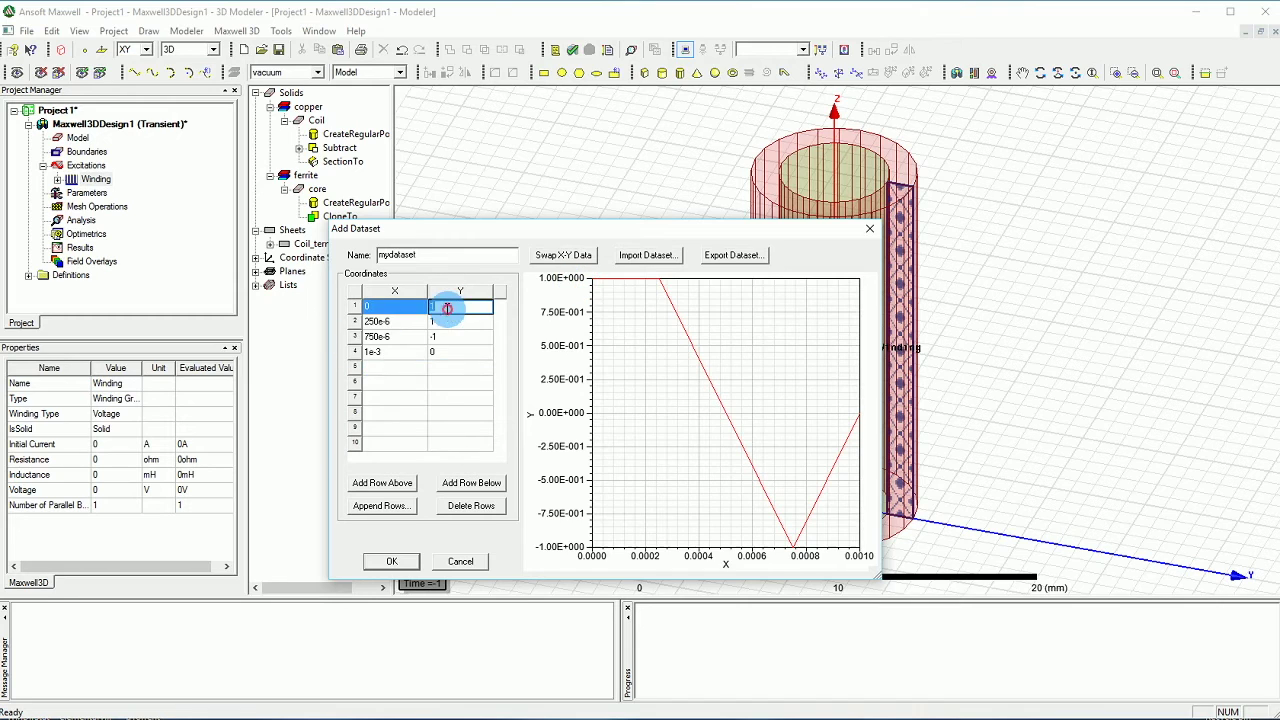
pyautogui.click(446, 322)
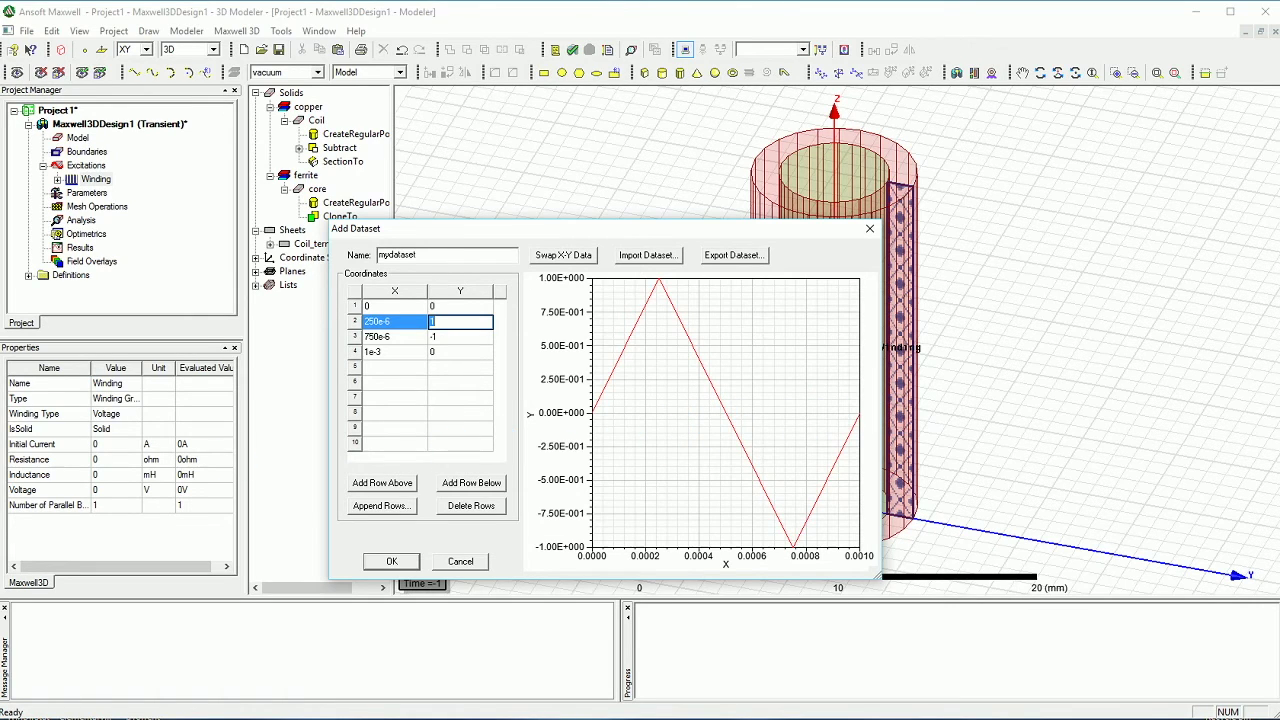
pyautogui.click(390, 561)
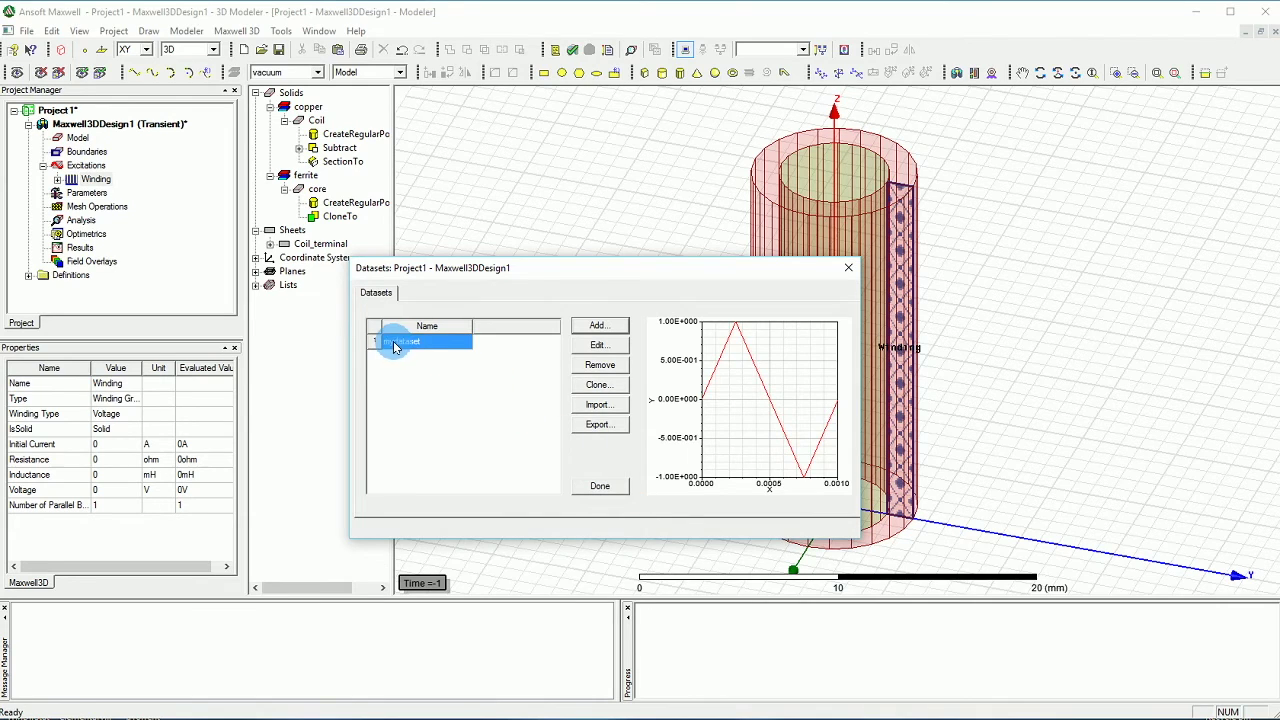
# Set the Winding resistance to 25 ohm and enter voltage 70+25*si(2*pi*50*time).
pyautogui.click(575, 486)
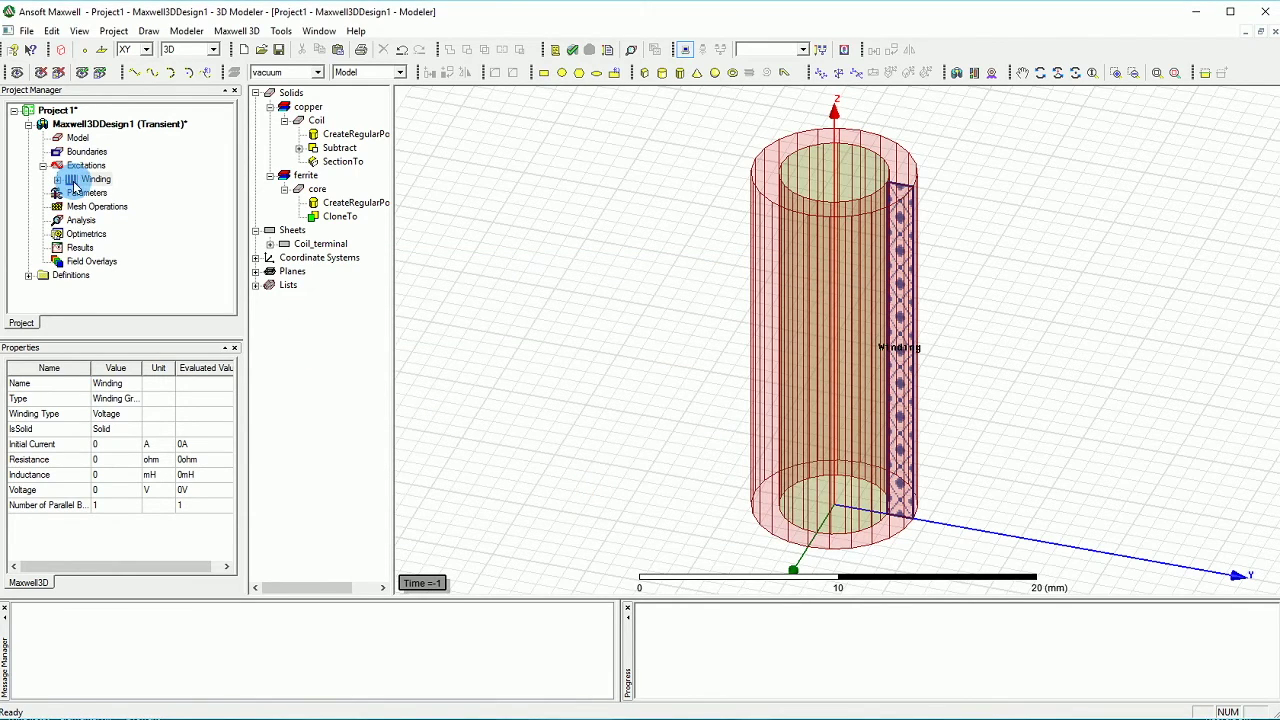
pyautogui.doubleClick(92, 179)
pyautogui.click(590, 413)
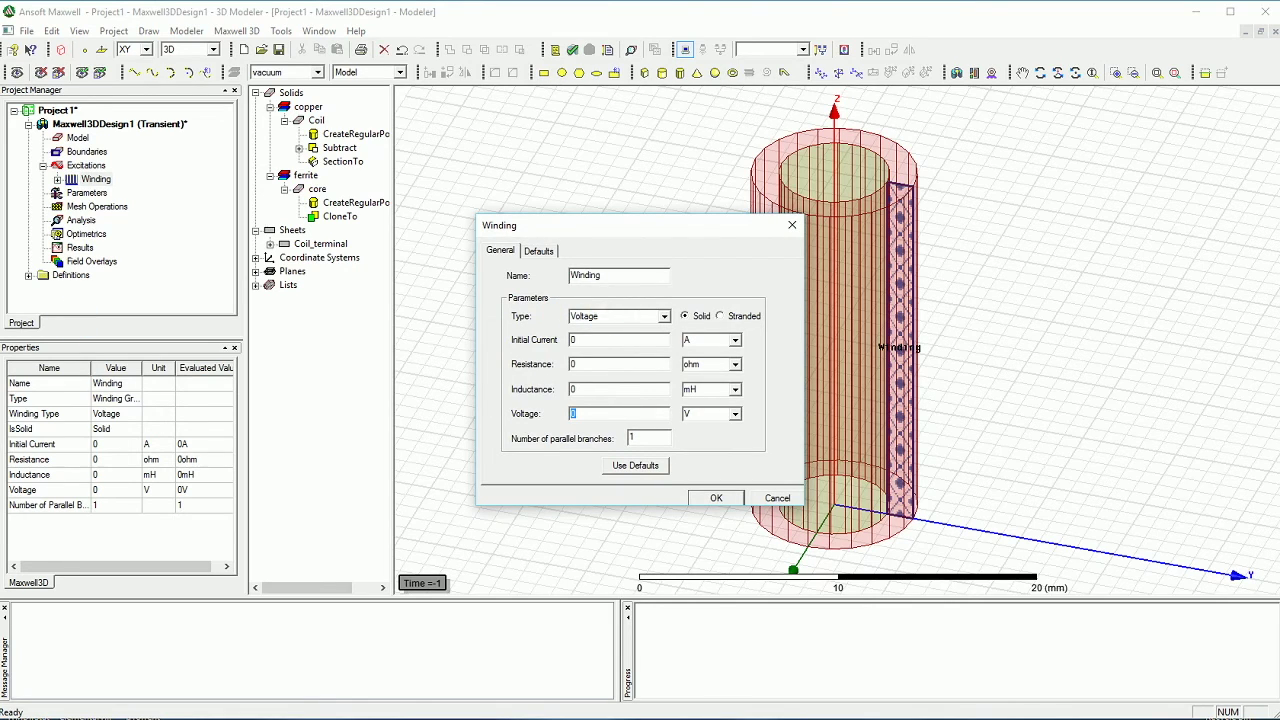
pyautogui.doubleClick(573, 364)
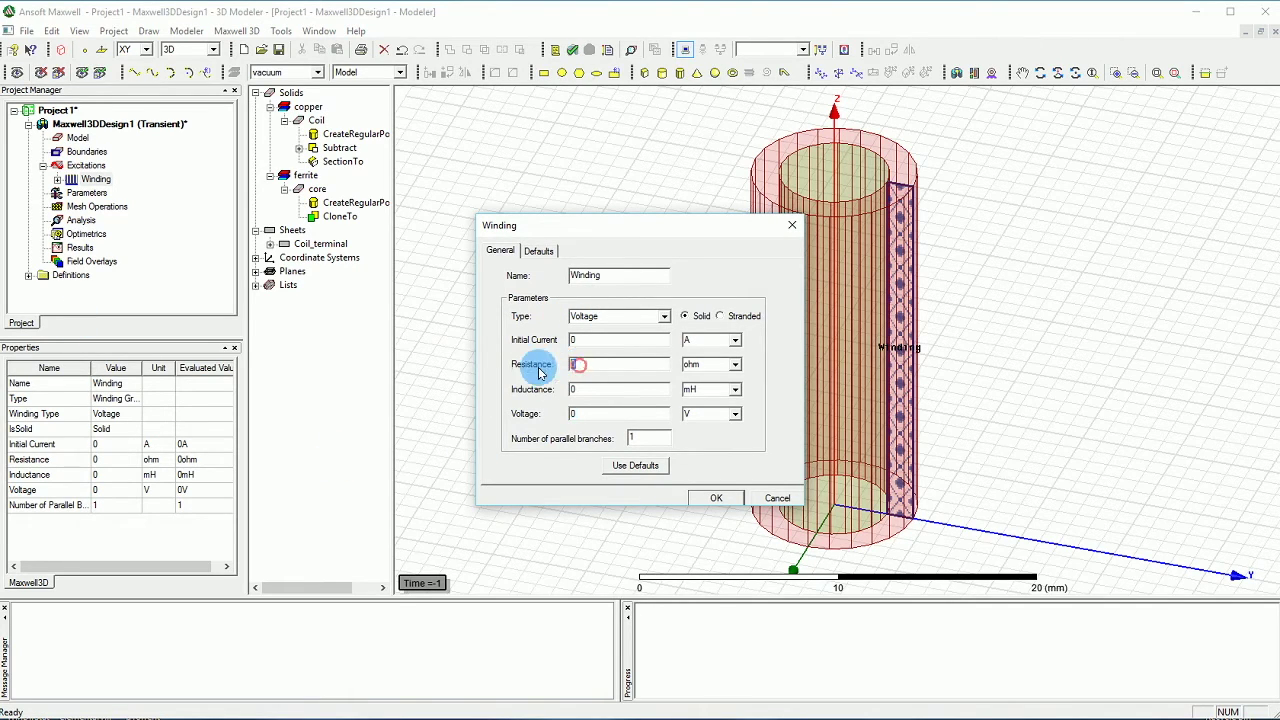
pyautogui.write('25')
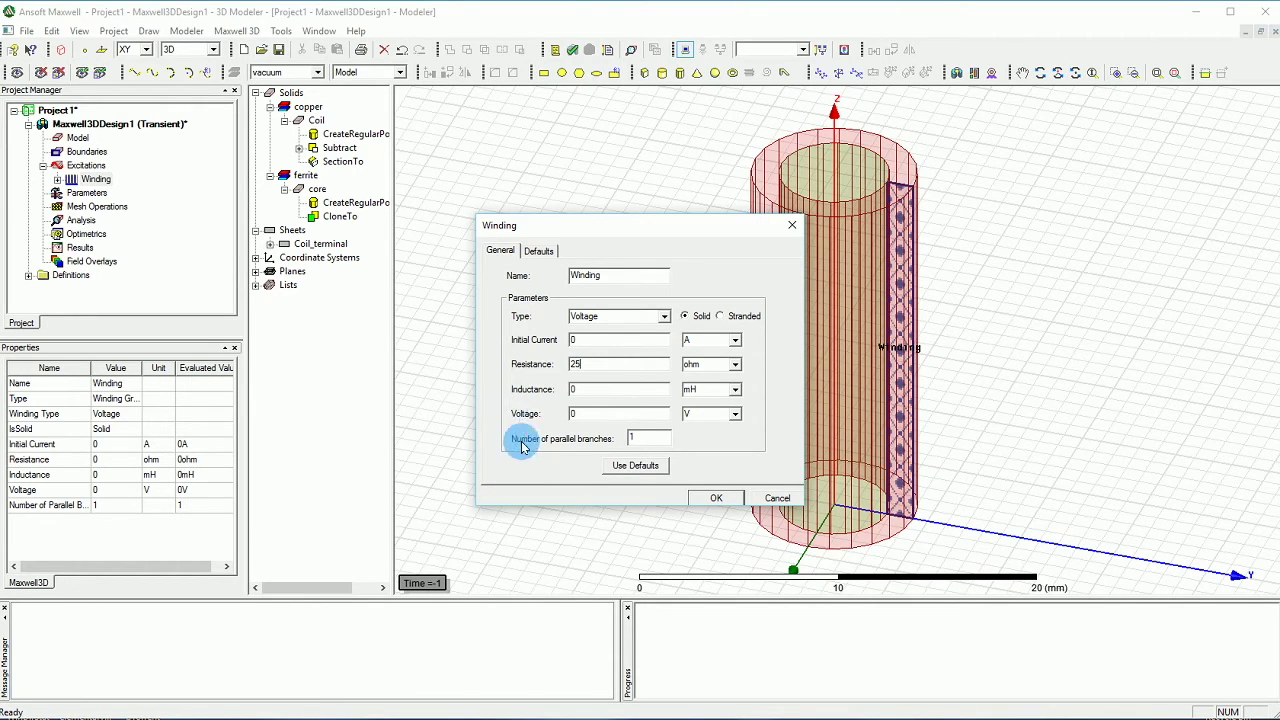
pyautogui.doubleClick(570, 414)
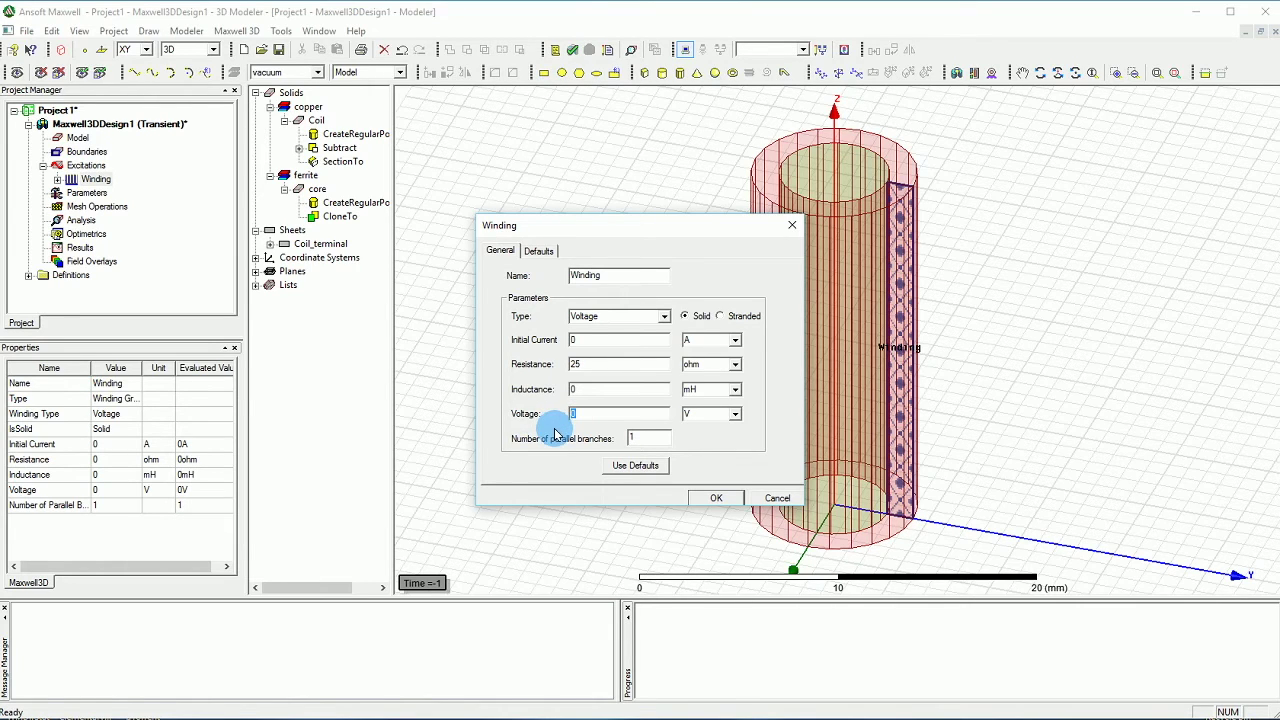
pyautogui.write('70+25*si(2*pi*50*time')
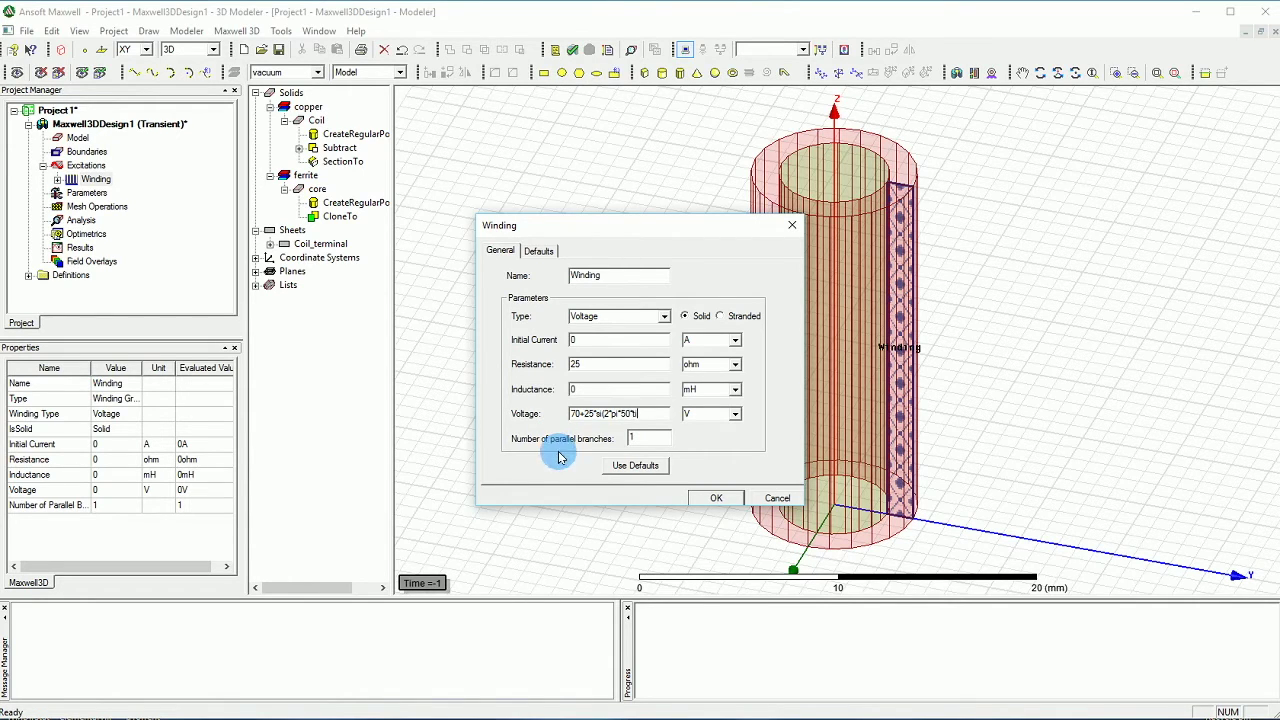
pyautogui.write(')')
# Append +5*pwl_periodic(mydataset,time) to the voltage and apply, triggering the 'si' error.
pyautogui.write('+5')
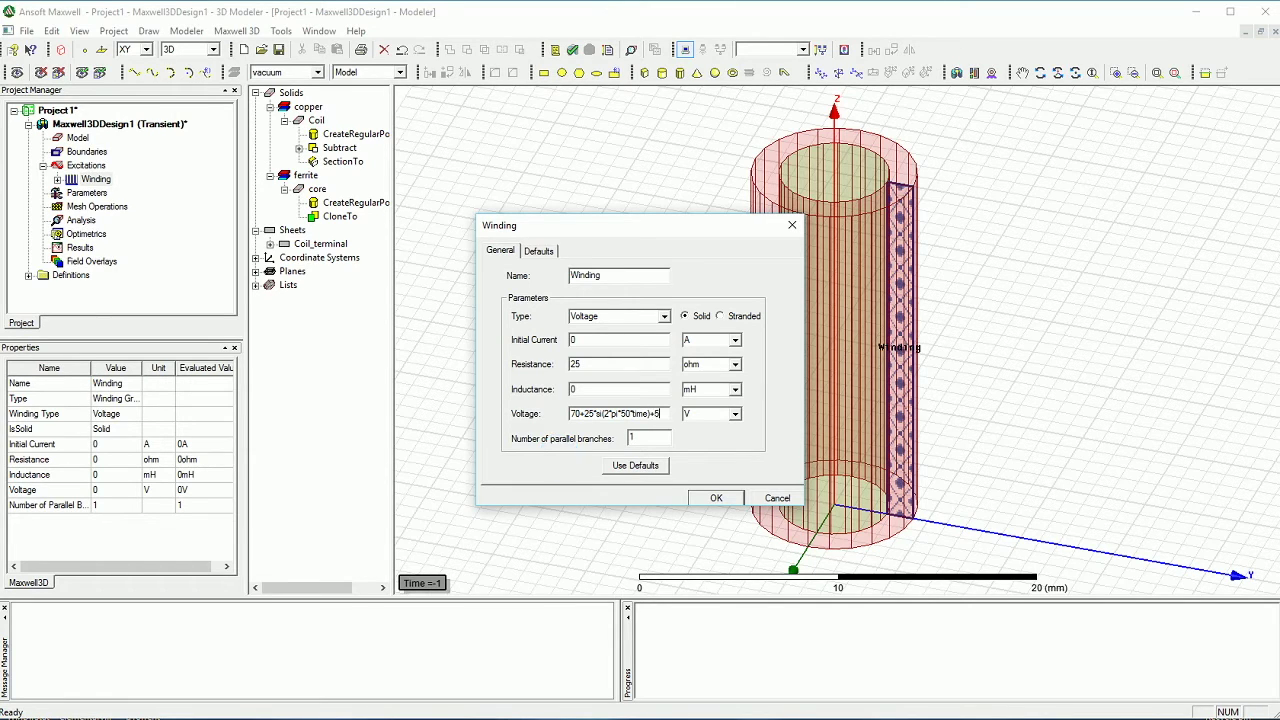
pyautogui.write('"')
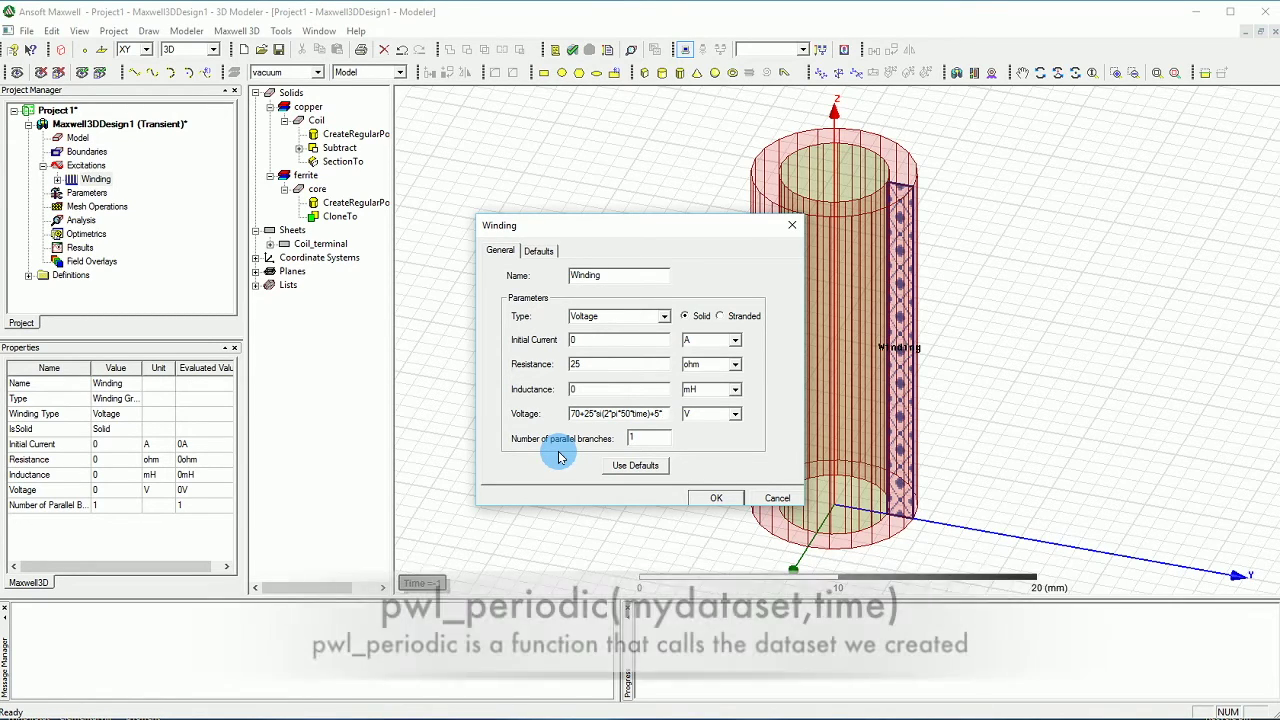
pyautogui.write('pwl_per')
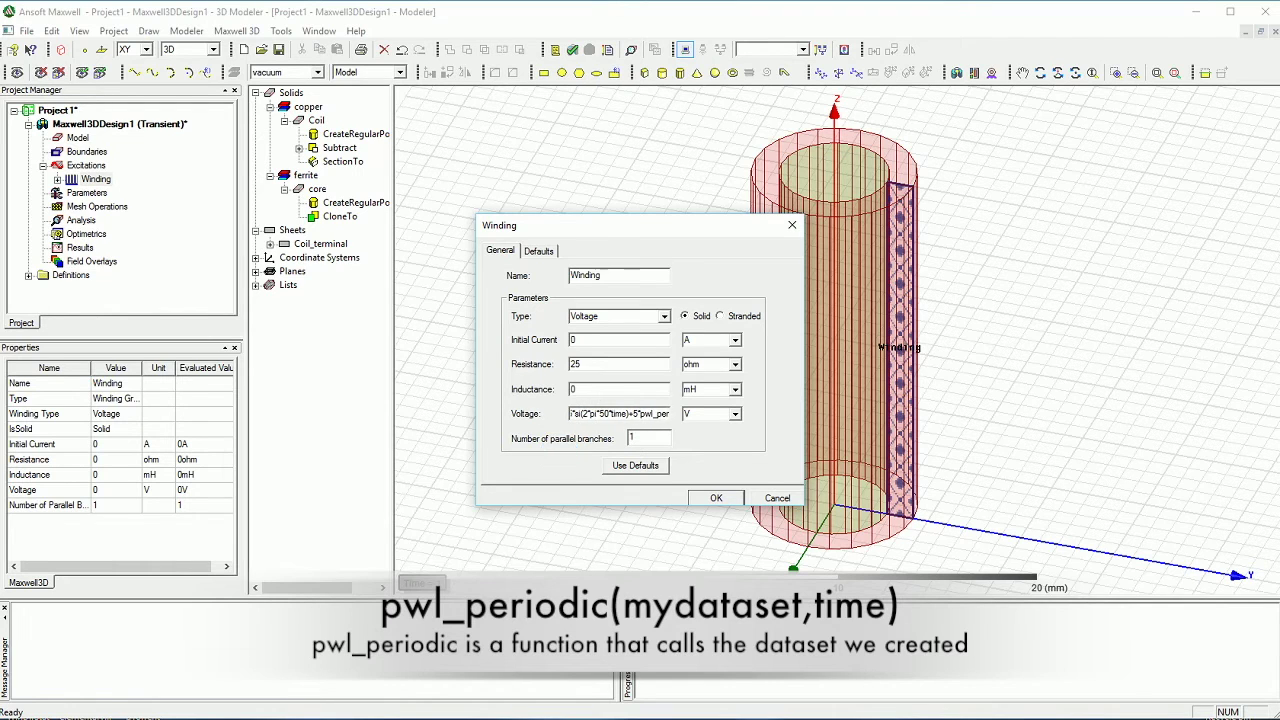
pyautogui.write('iodic')
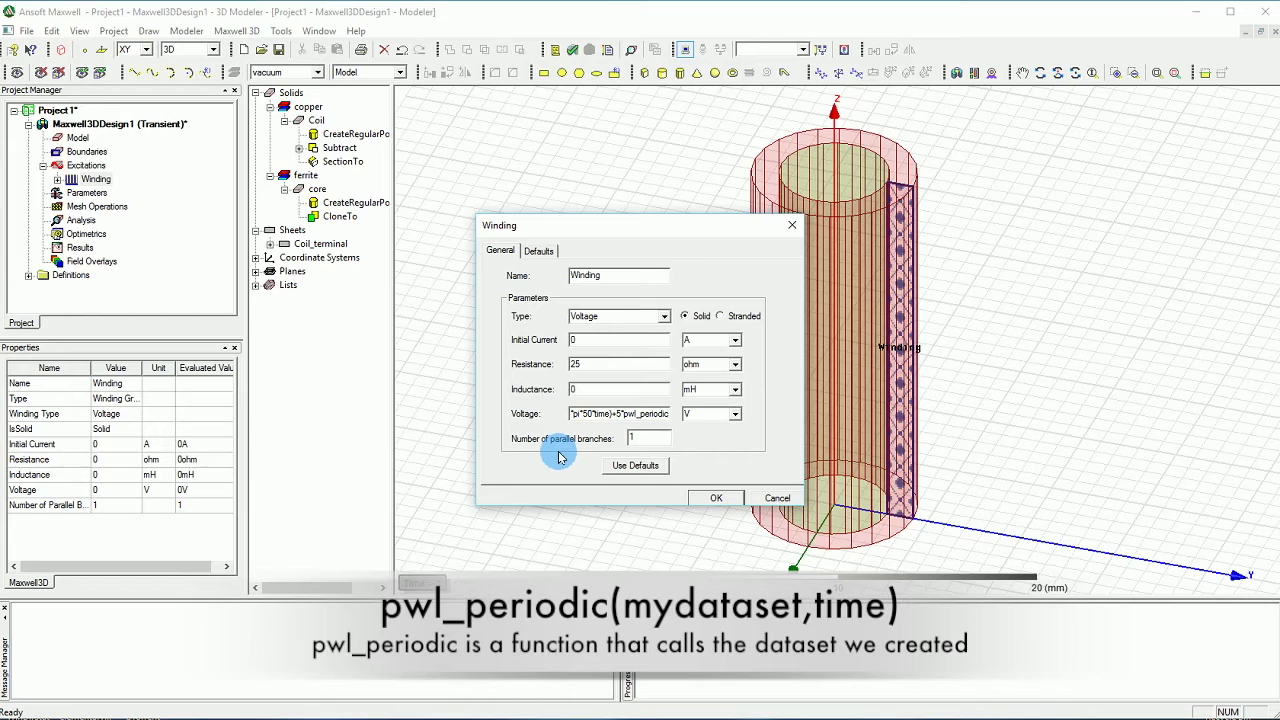
pyautogui.write('(myda')
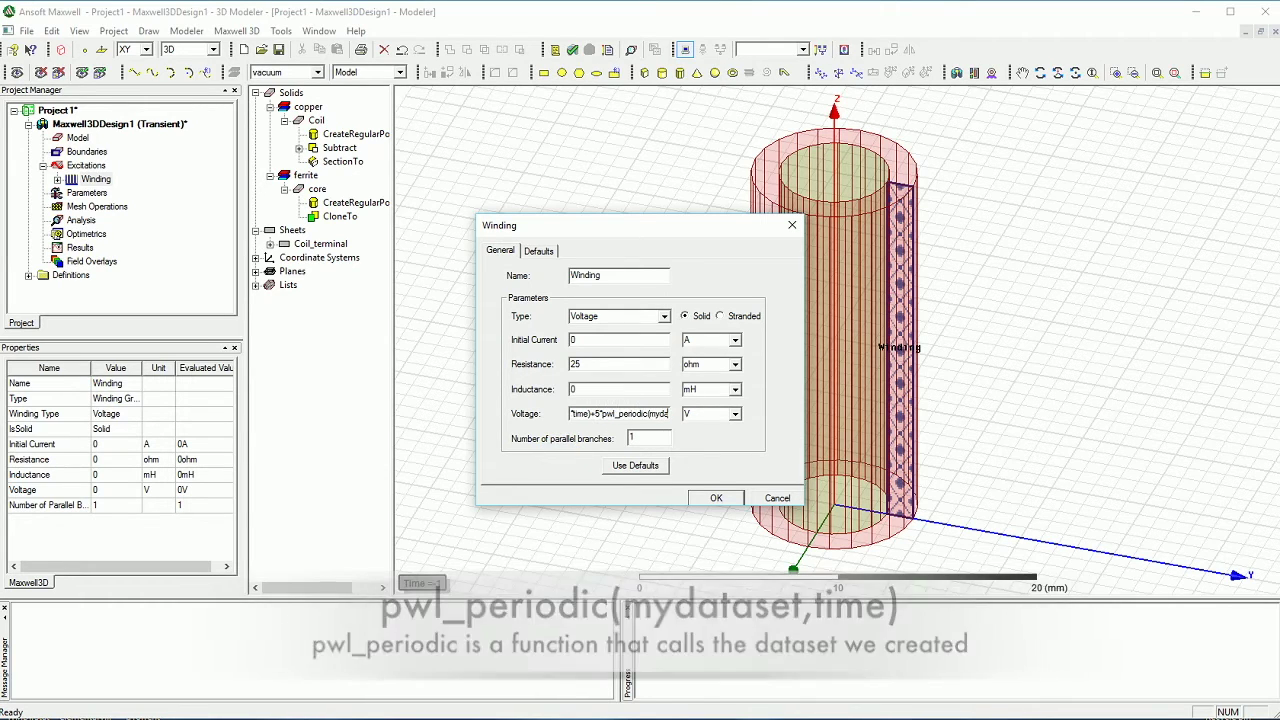
pyautogui.write('taset')
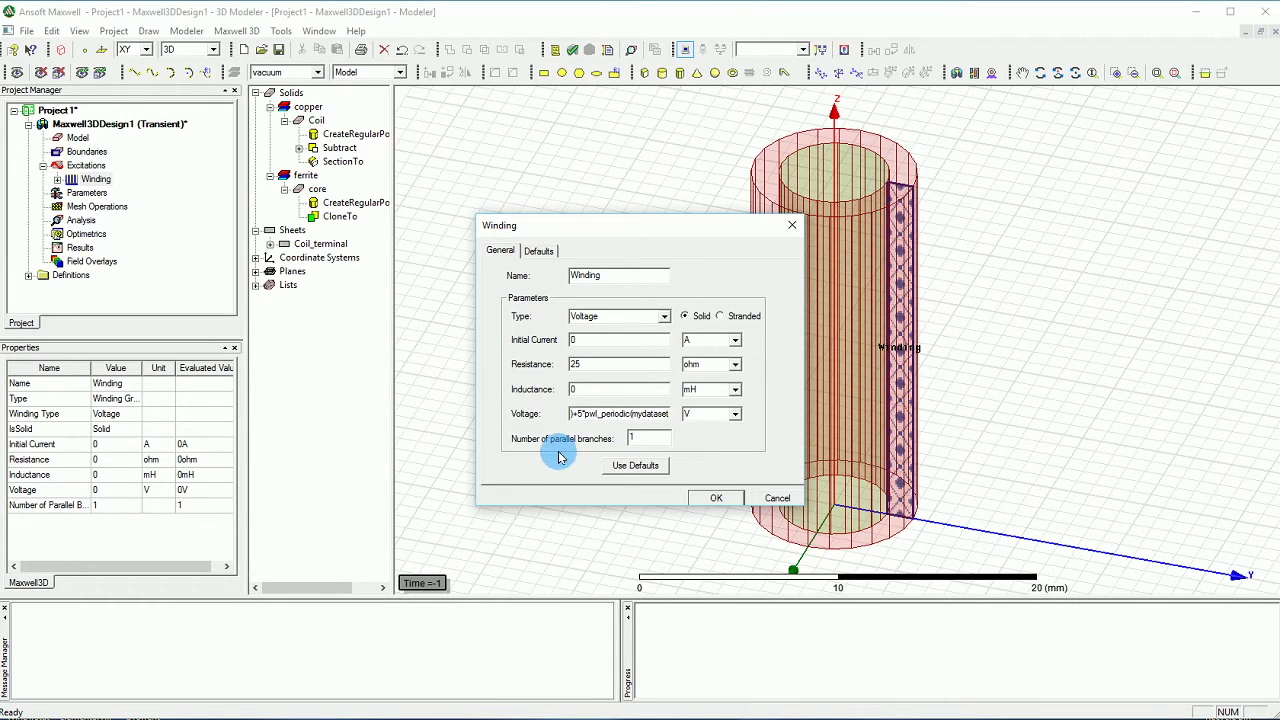
pyautogui.write('.')
pyautogui.write('time)')
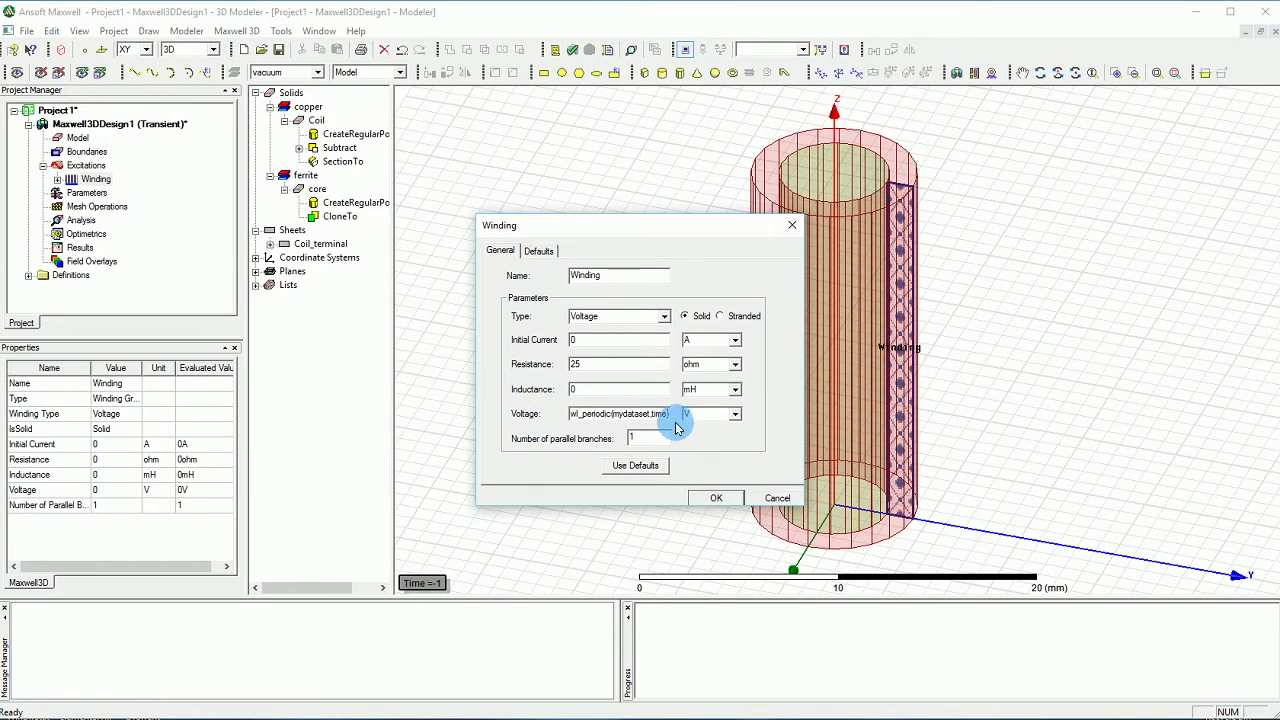
pyautogui.click(708, 501)
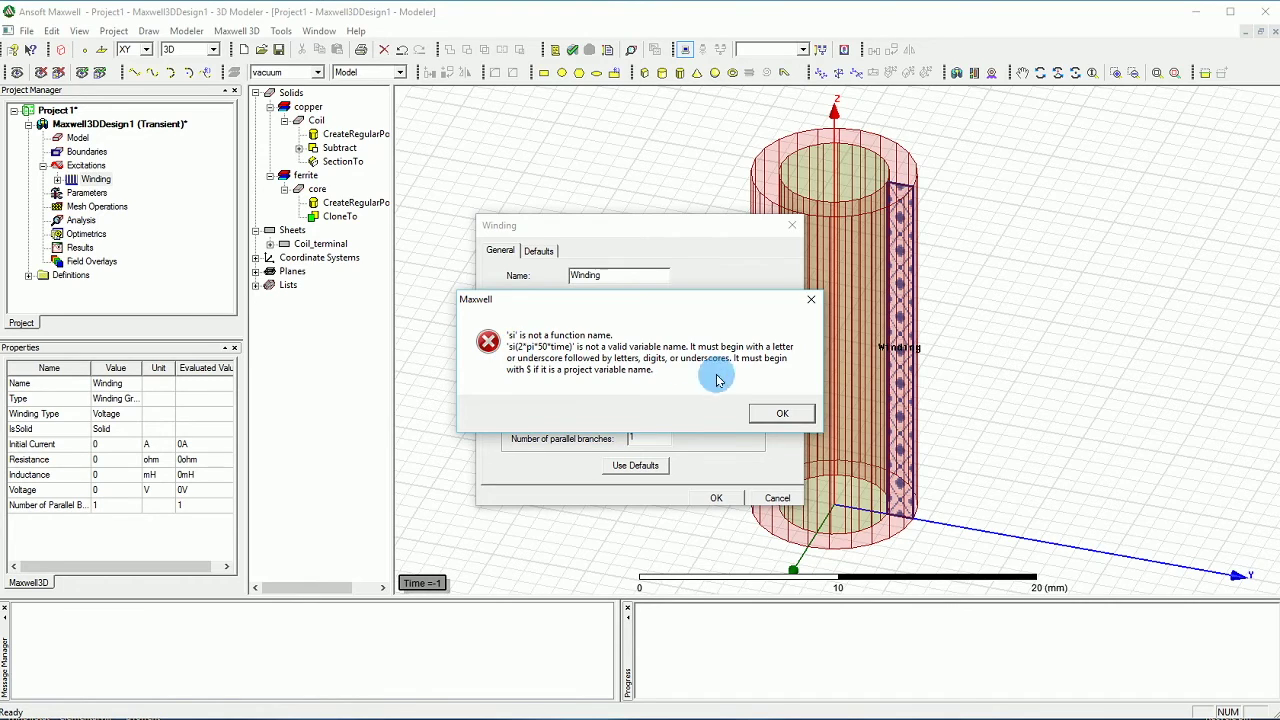
# Change 'si' to 'sin' in the voltage expression and apply the winding settings.
pyautogui.click(782, 413)
pyautogui.moveTo(563, 415); pyautogui.dragTo(531, 417)
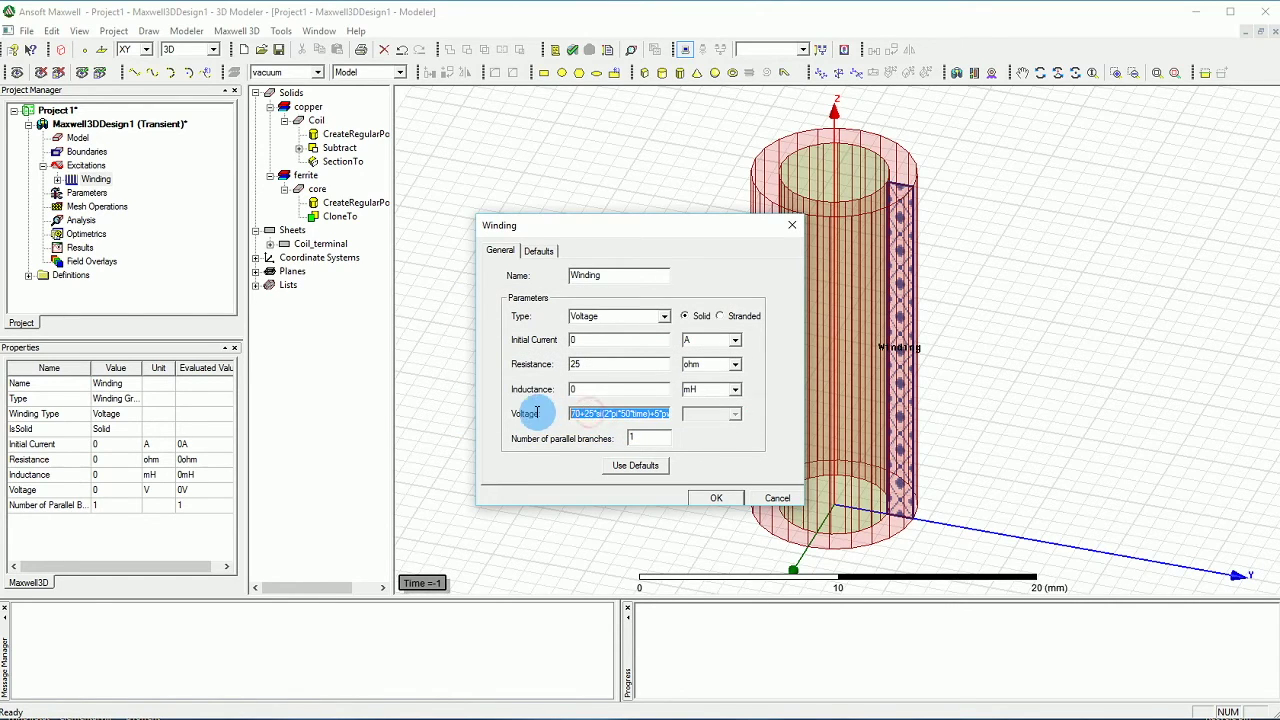
pyautogui.click(601, 414)
pyautogui.write('n')
pyautogui.click(716, 498)
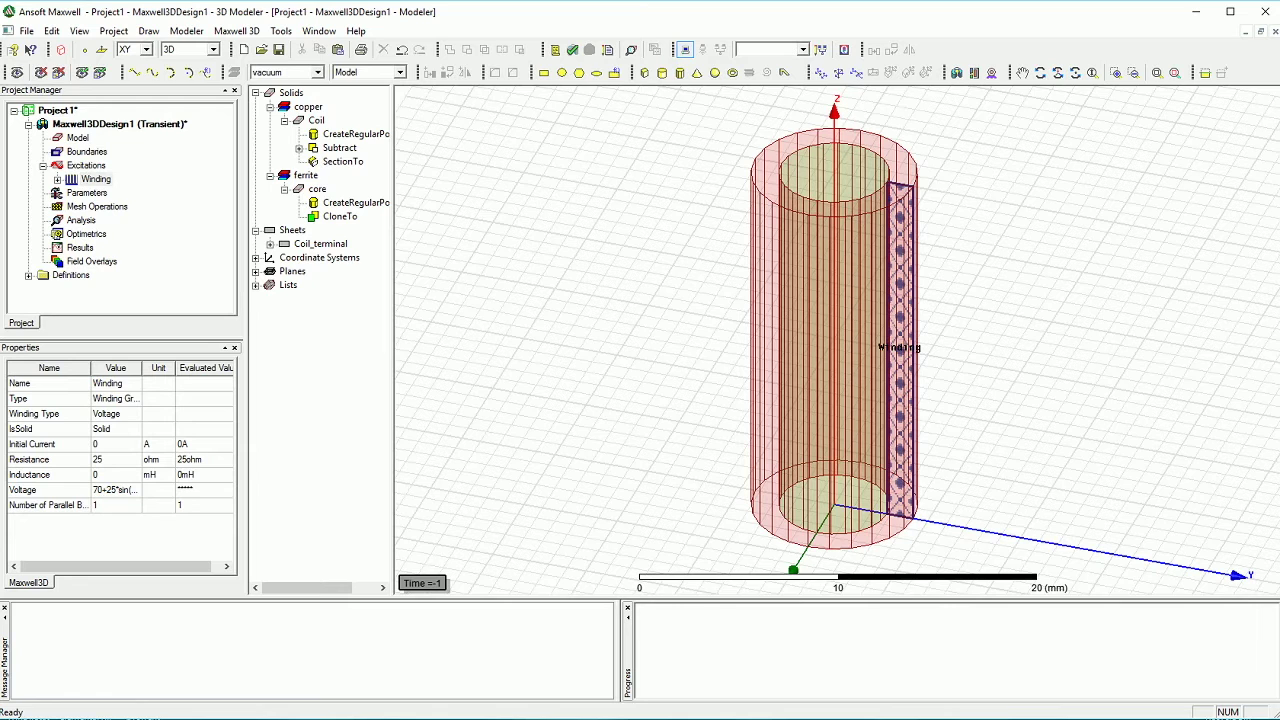
# Reopen the Winding and review the full corrected voltage expression.
pyautogui.doubleClick(95, 179)
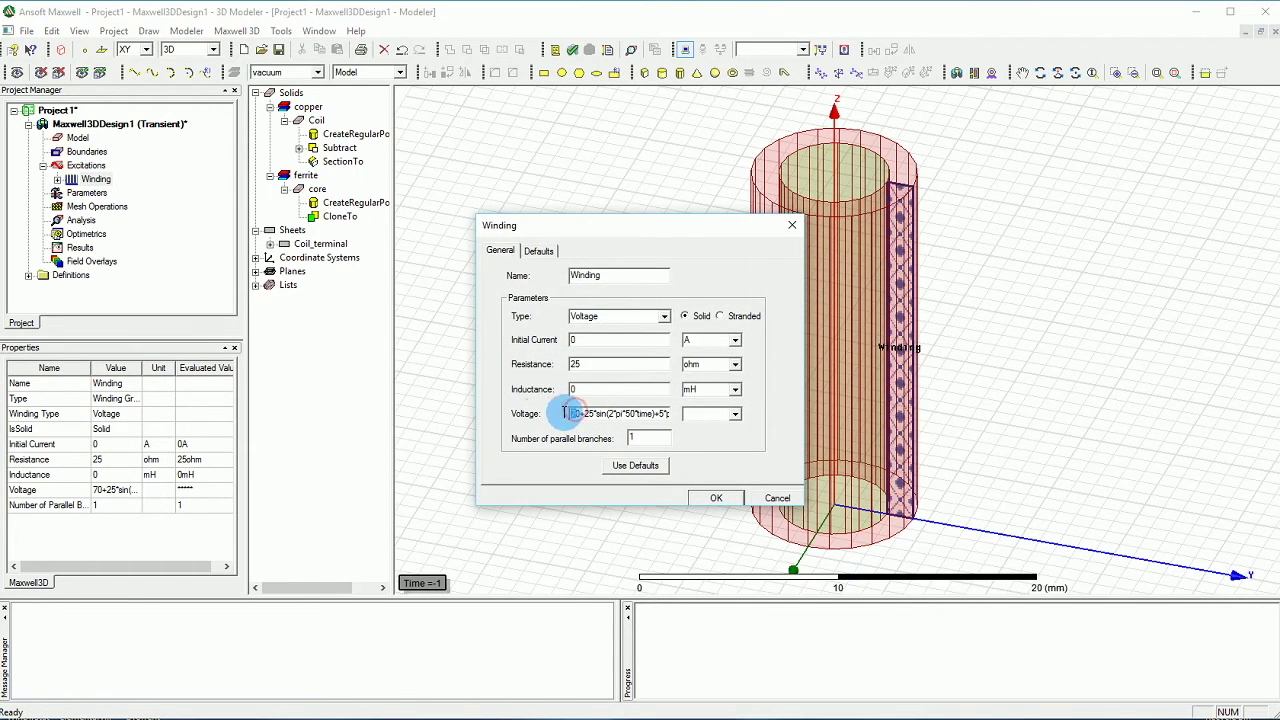
pyautogui.moveTo(589, 413); pyautogui.dragTo(643, 413)
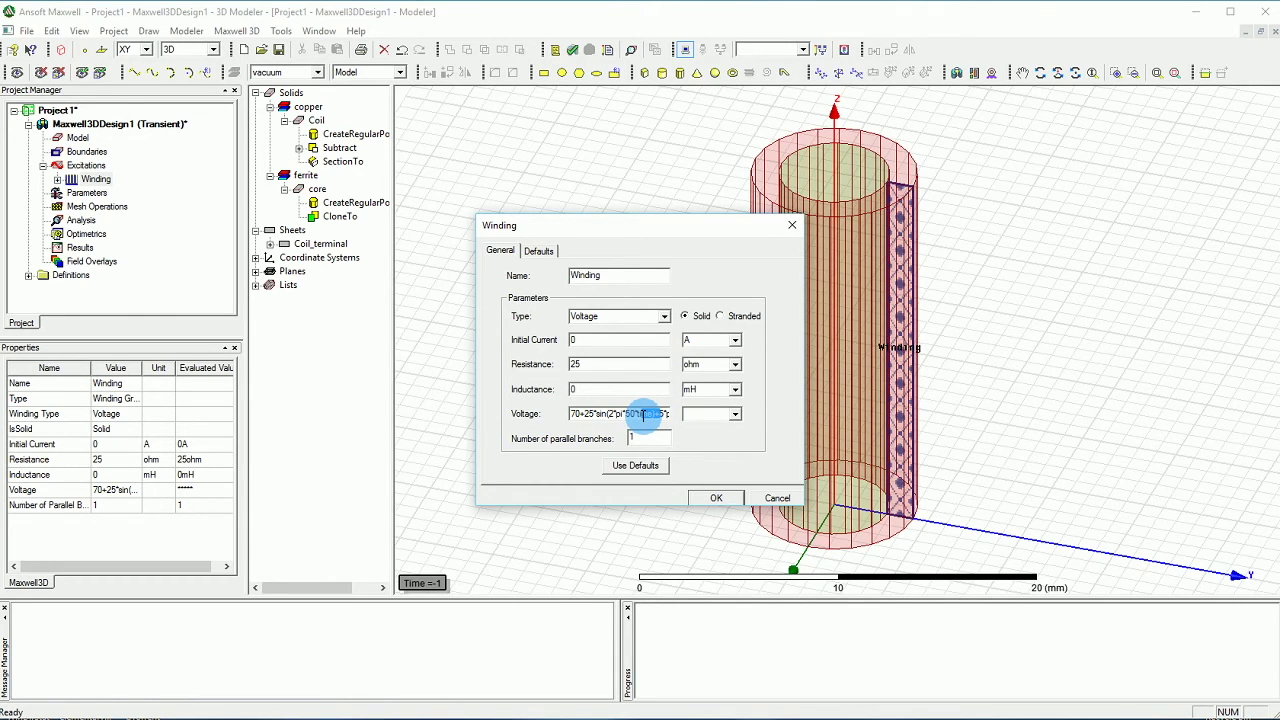
pyautogui.moveTo(643, 413); pyautogui.dragTo(677, 424)
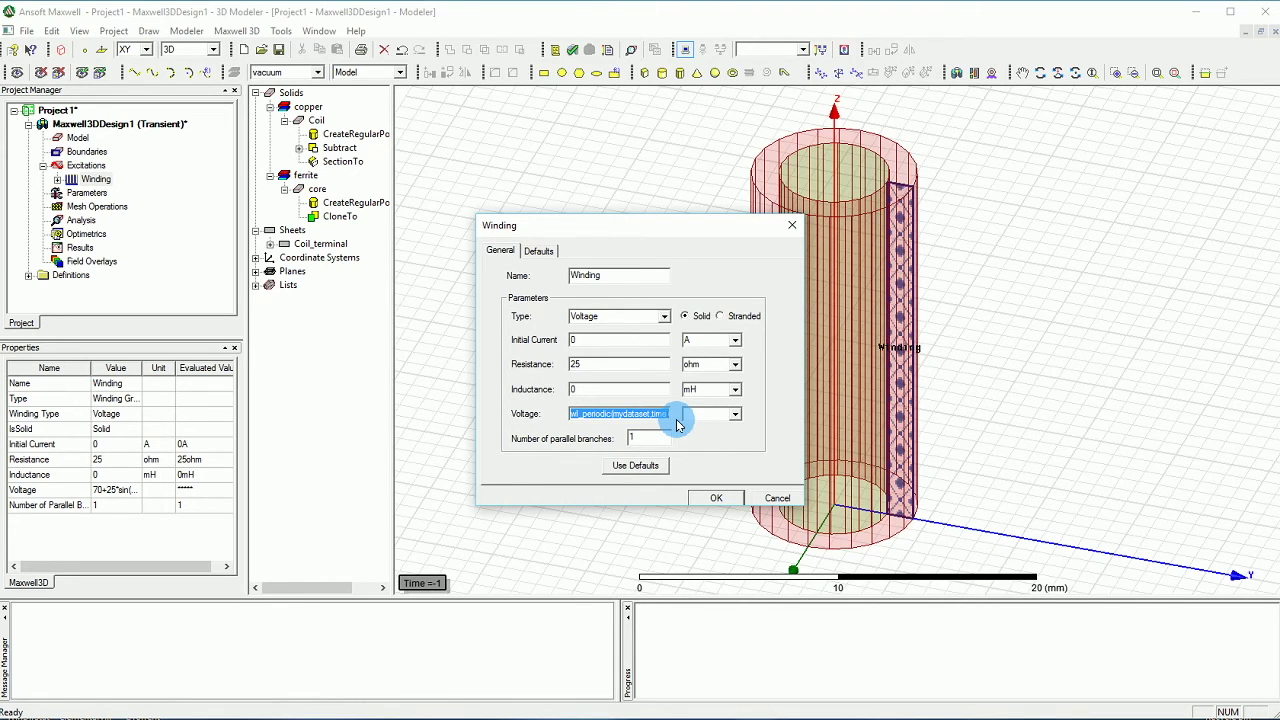
# Add a transient solution setup with 20 ms stop time and 100 us time step.
pyautogui.click(718, 497)
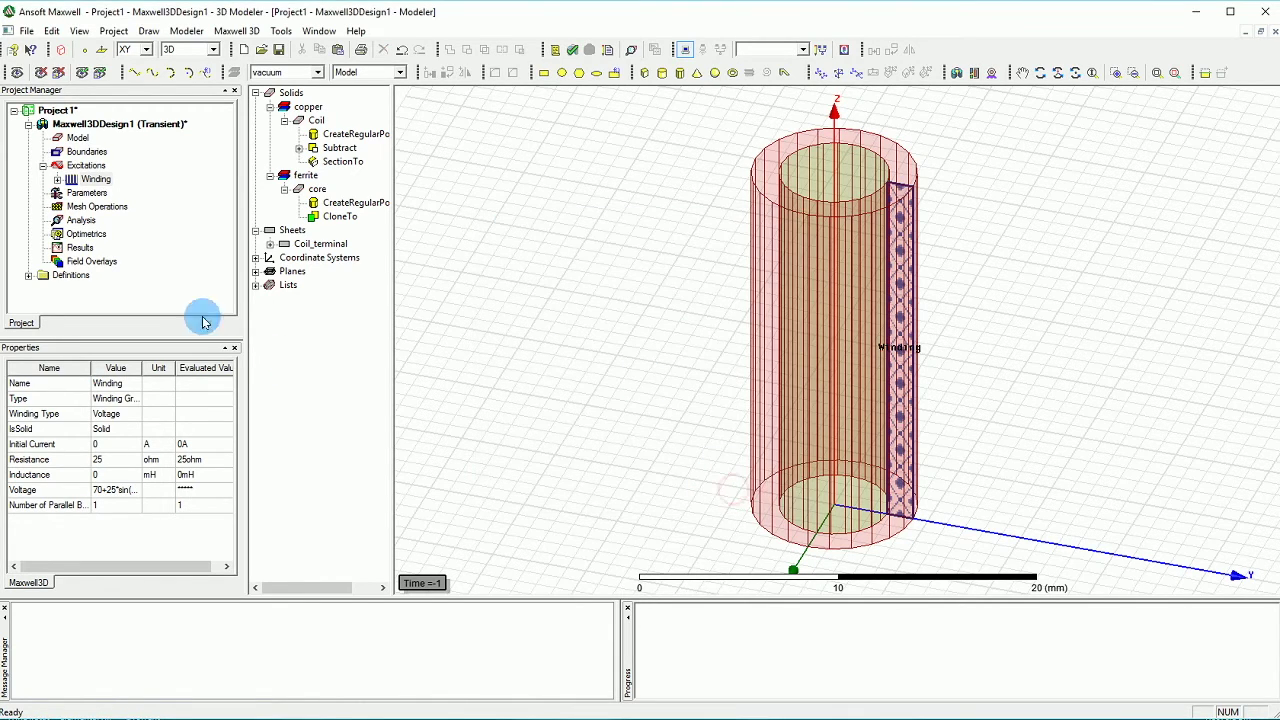
pyautogui.rightClick(76, 220)
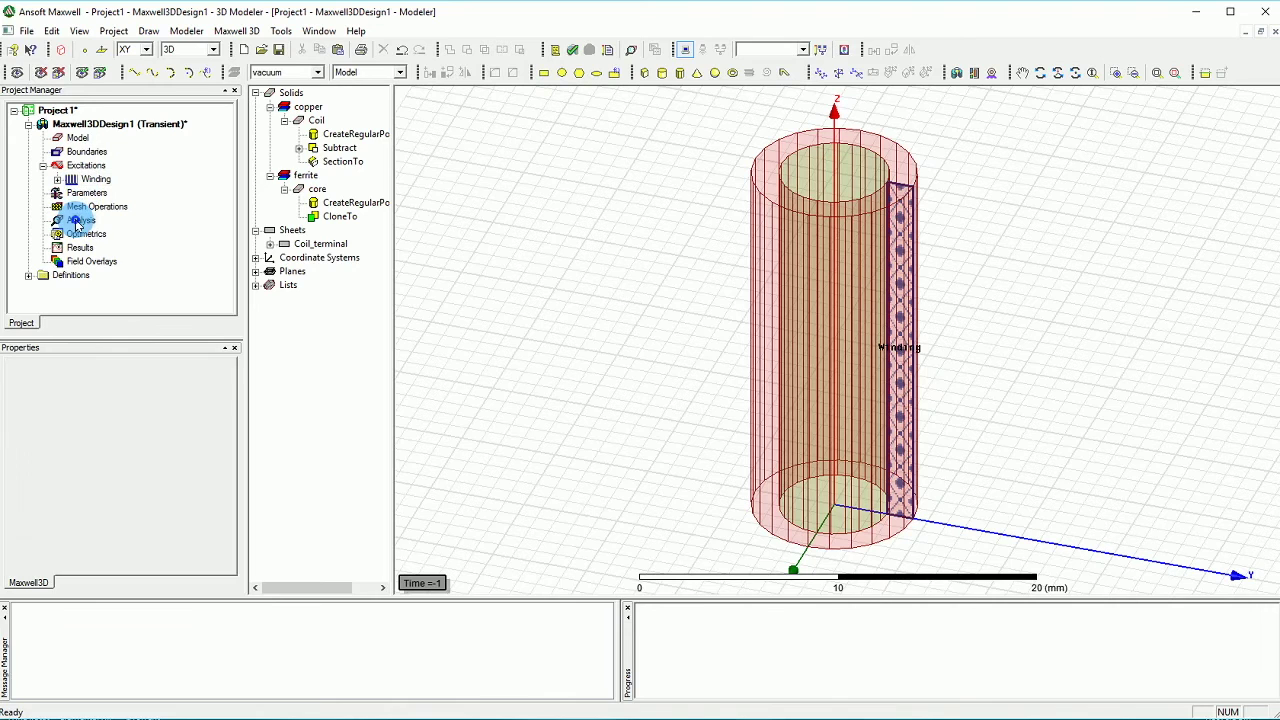
pyautogui.click(180, 248)
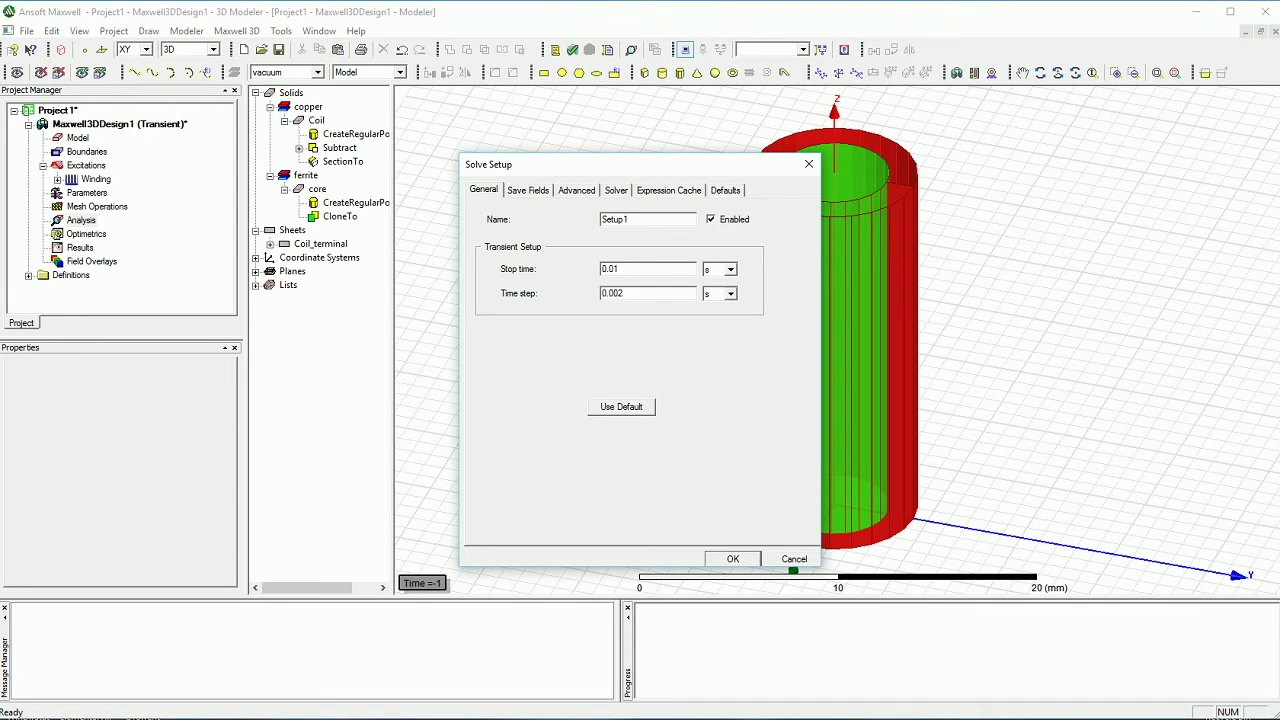
pyautogui.doubleClick(648, 295)
pyautogui.write('100u')
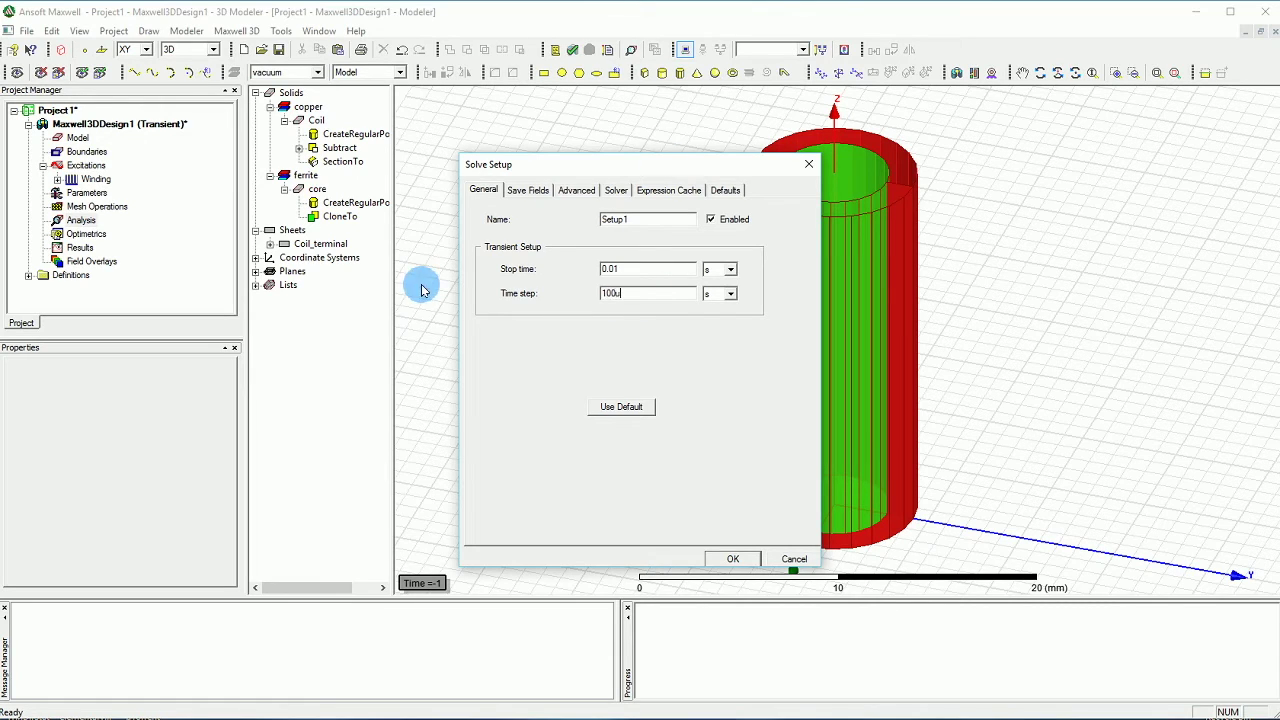
pyautogui.doubleClick(625, 269)
pyautogui.write('20m')
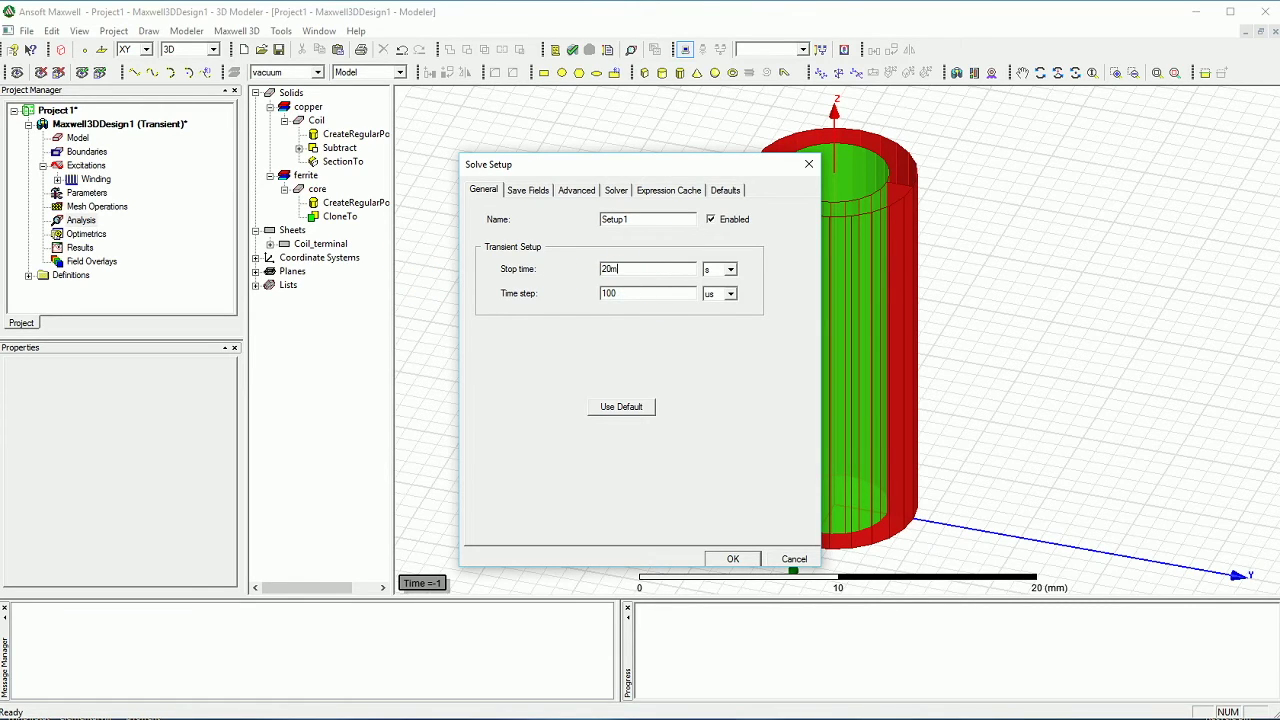
pyautogui.click(644, 291)
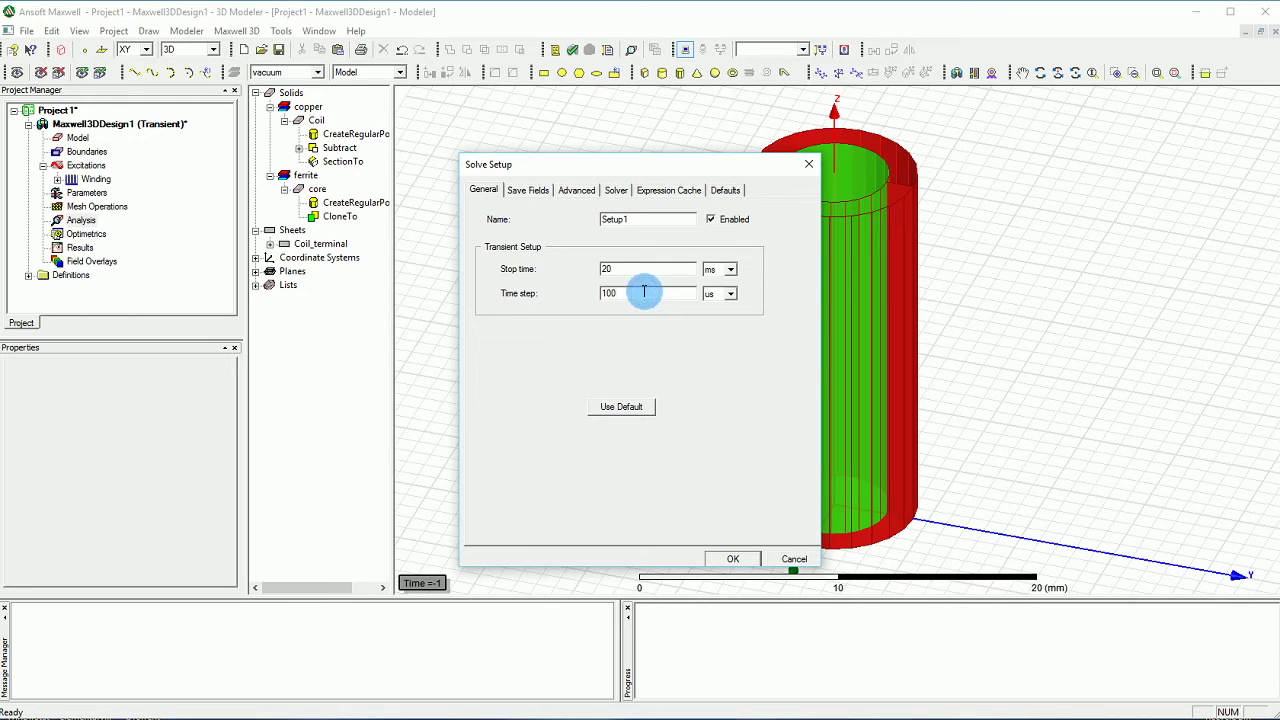
# Save fields in a linear sweep to 20 ms with 100 us steps, replacing the list.
pyautogui.click(528, 190)
pyautogui.doubleClick(531, 293)
pyautogui.write('20m')
pyautogui.click(552, 316)
pyautogui.doubleClick(552, 316)
pyautogui.write('100u')
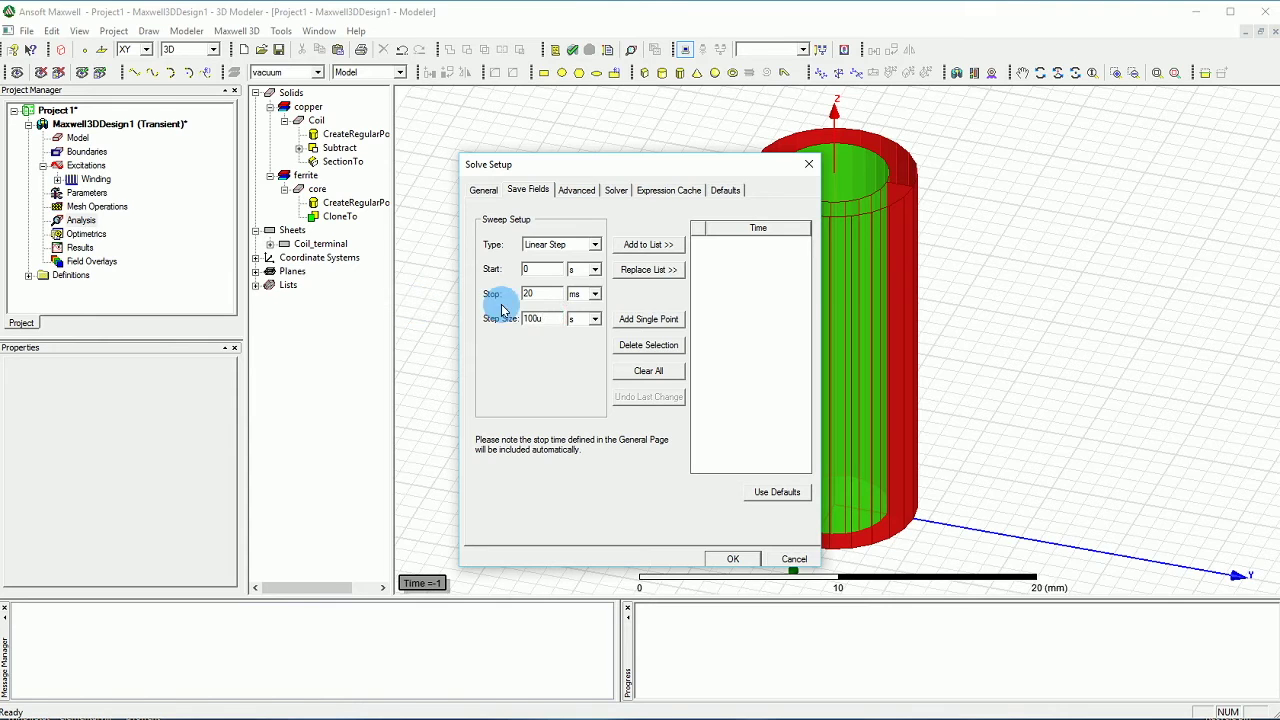
pyautogui.click(645, 270)
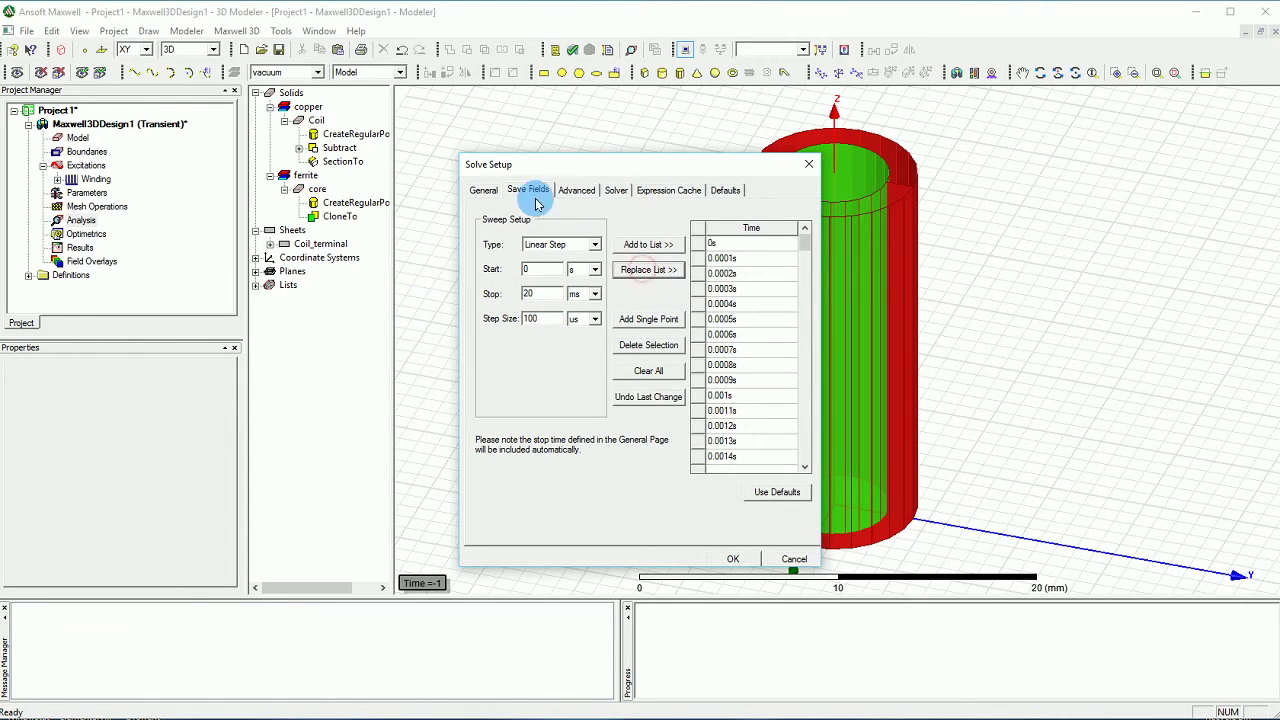
# Review the General, Solver and Advanced tabs and confirm the new solution setup.
pyautogui.click(483, 190)
pyautogui.click(616, 190)
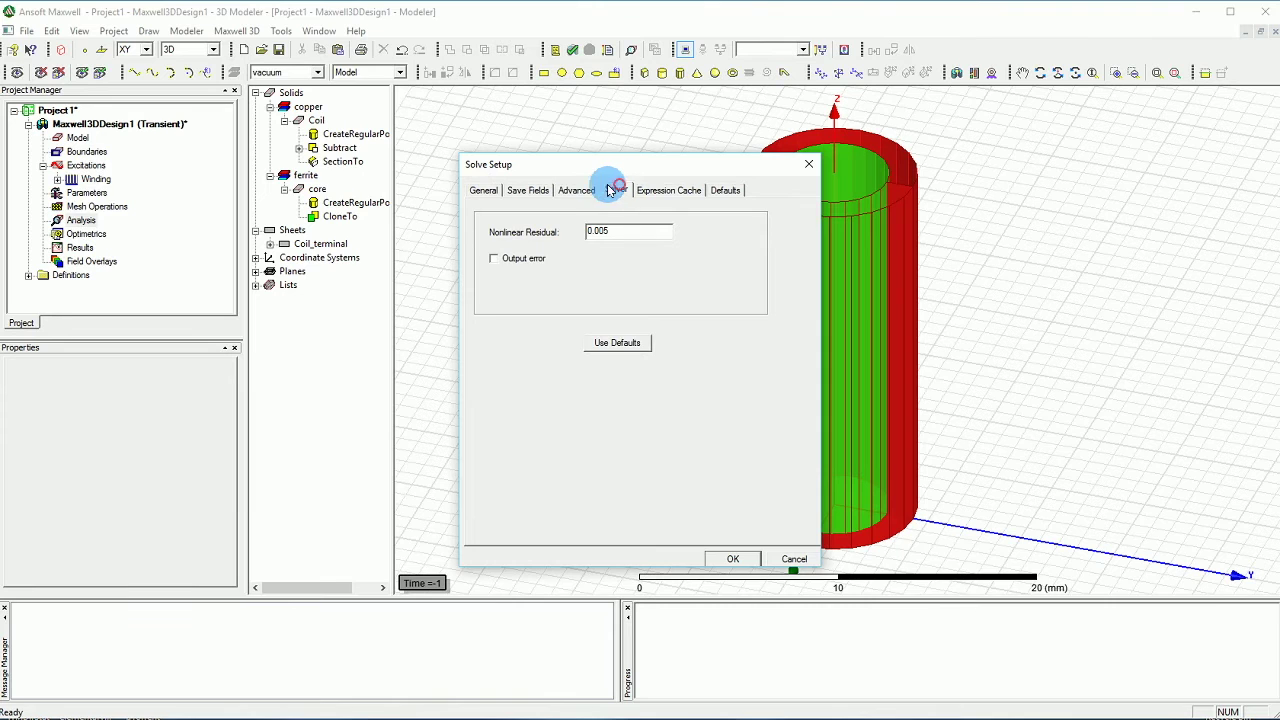
pyautogui.click(590, 190)
pyautogui.click(731, 558)
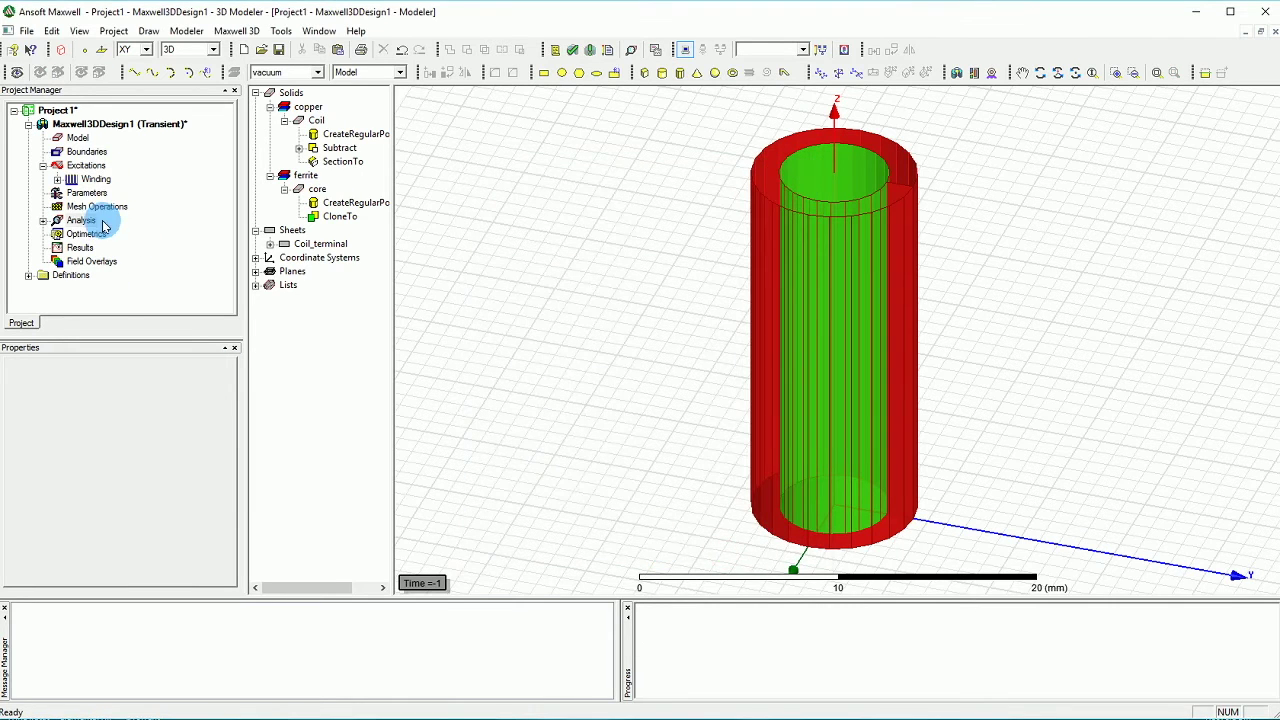
pyautogui.rightClick(63, 218)
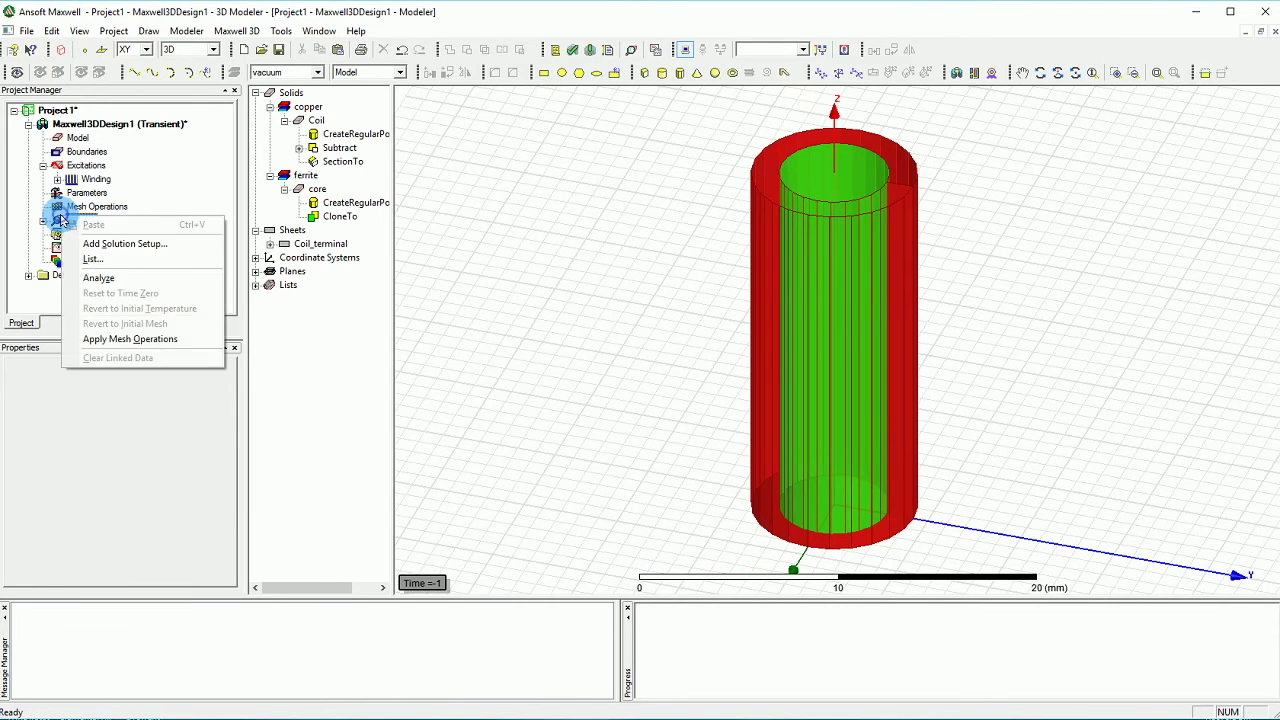
pyautogui.rightClick(83, 129)
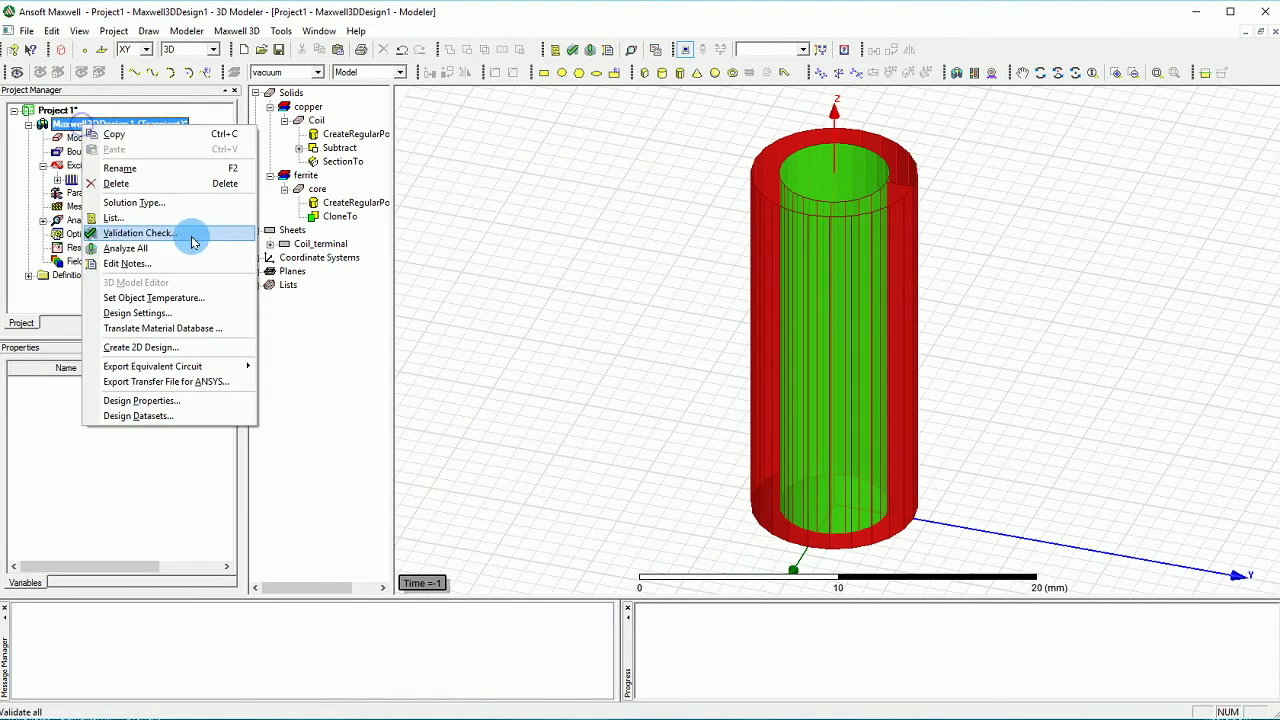
# Enable Compute Inductance Matrix in the design settings' Matrix Computation options.
pyautogui.click(186, 312)
pyautogui.click(749, 272)
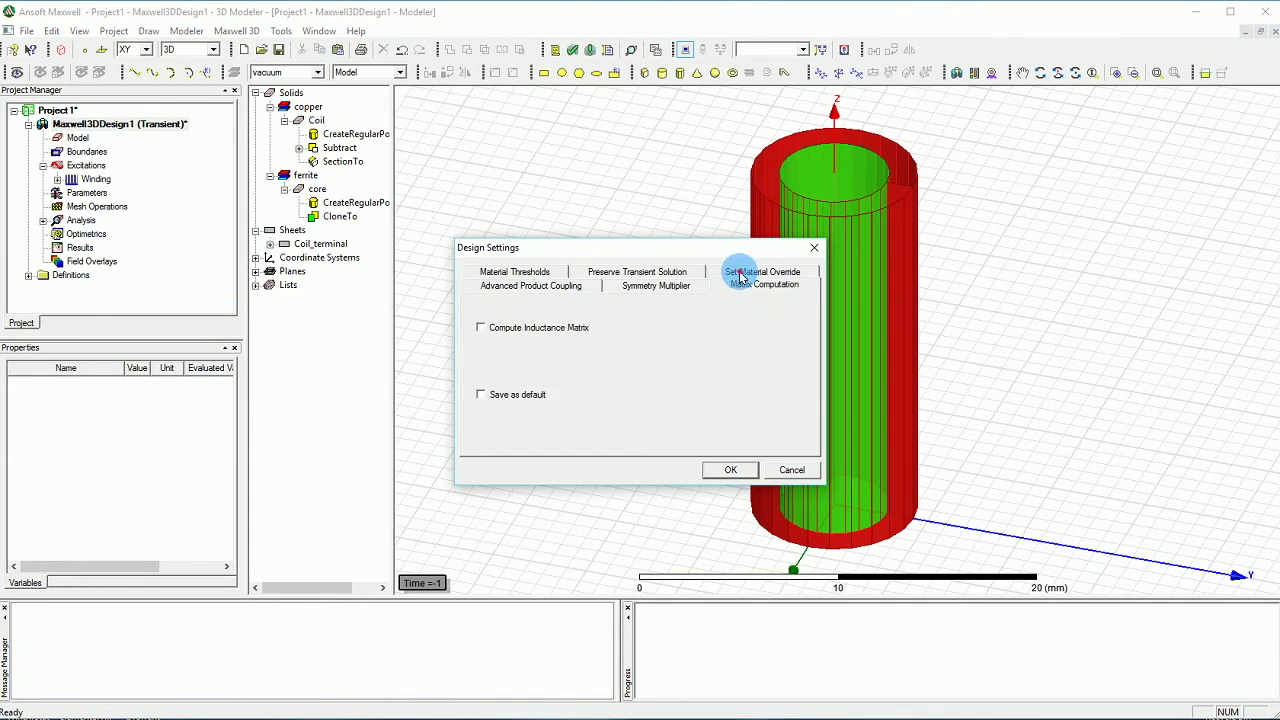
pyautogui.click(495, 330)
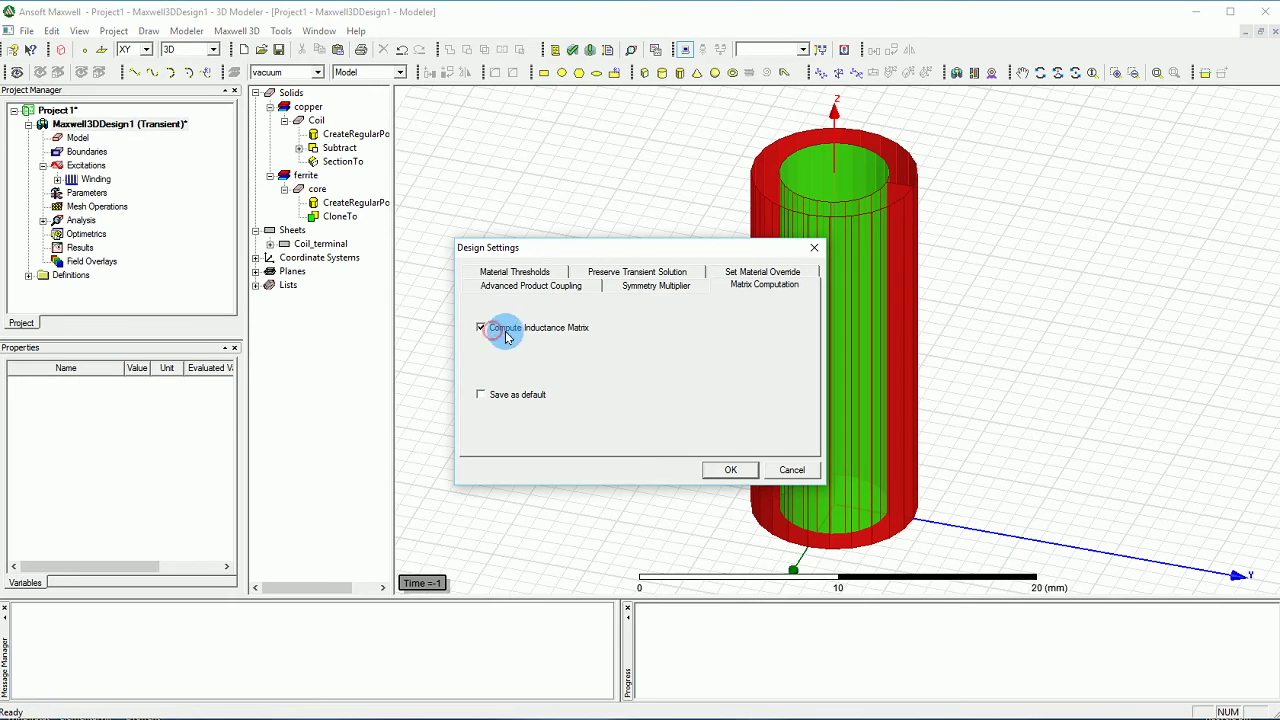
pyautogui.click(730, 472)
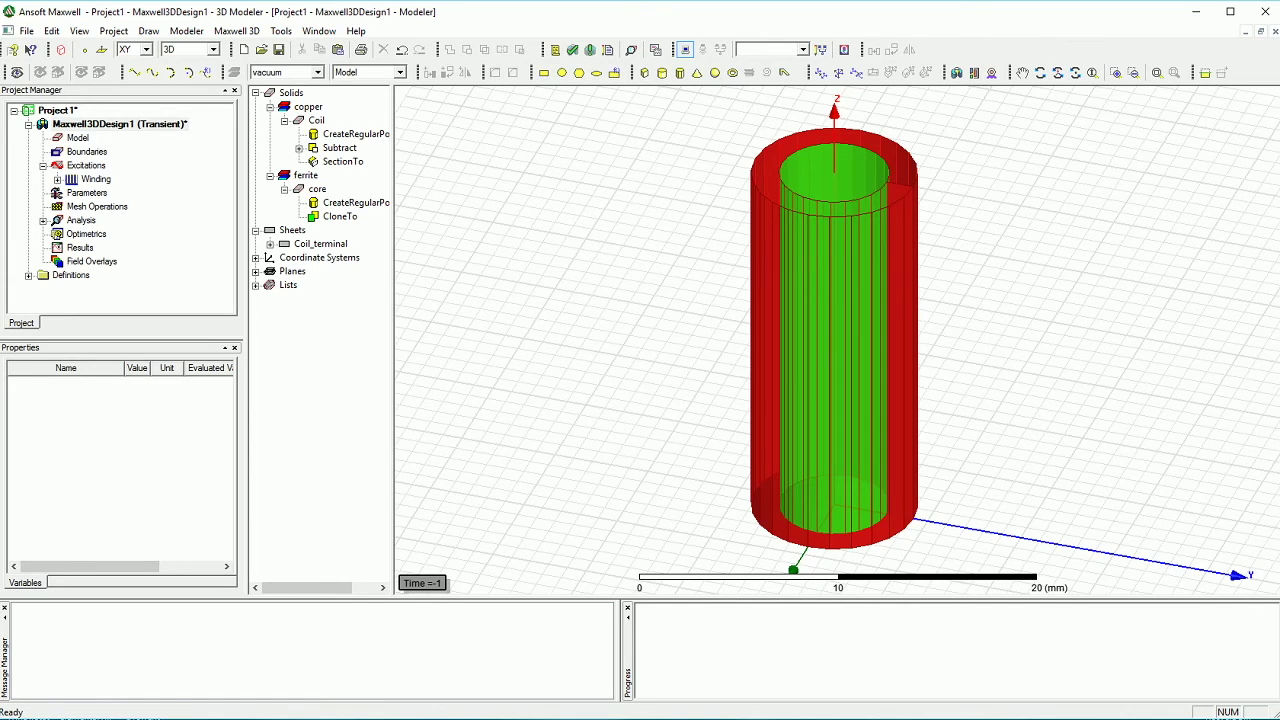
# Add a length-based mesh refinement named core to the ferrite core, restricted to 1000 elements instead of element length.
pyautogui.click(316, 189)
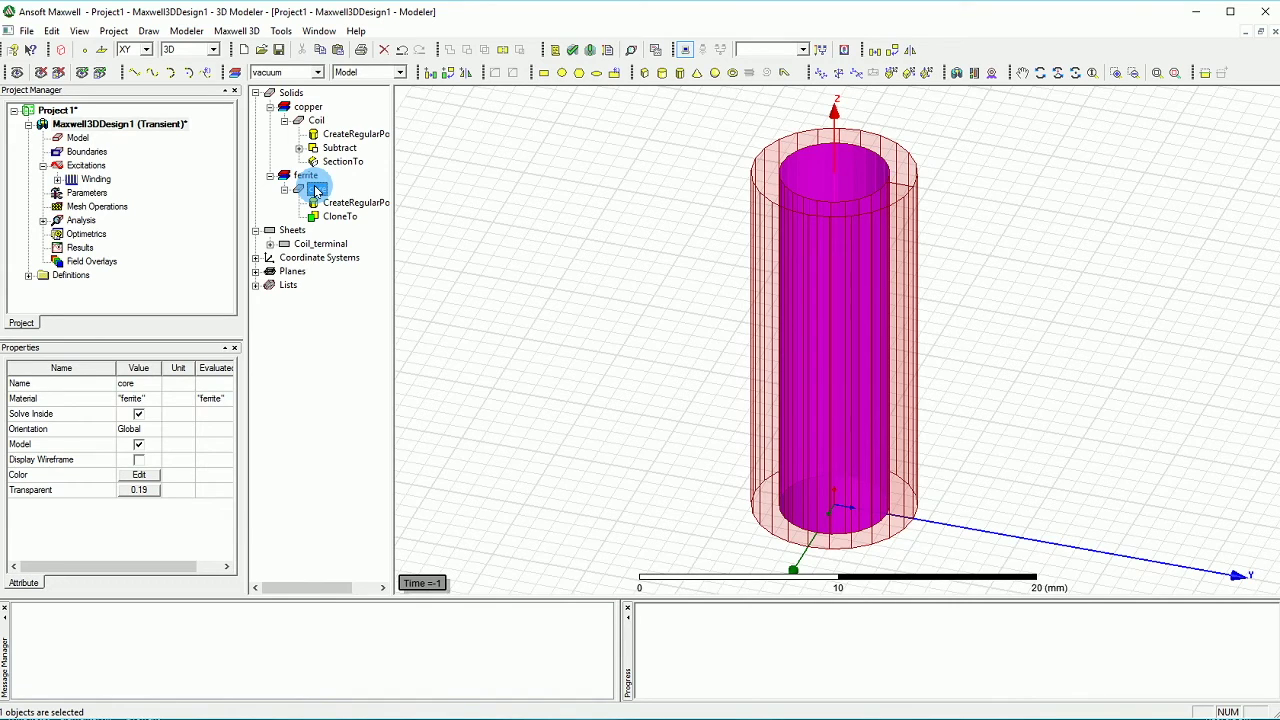
pyautogui.rightClick(316, 189)
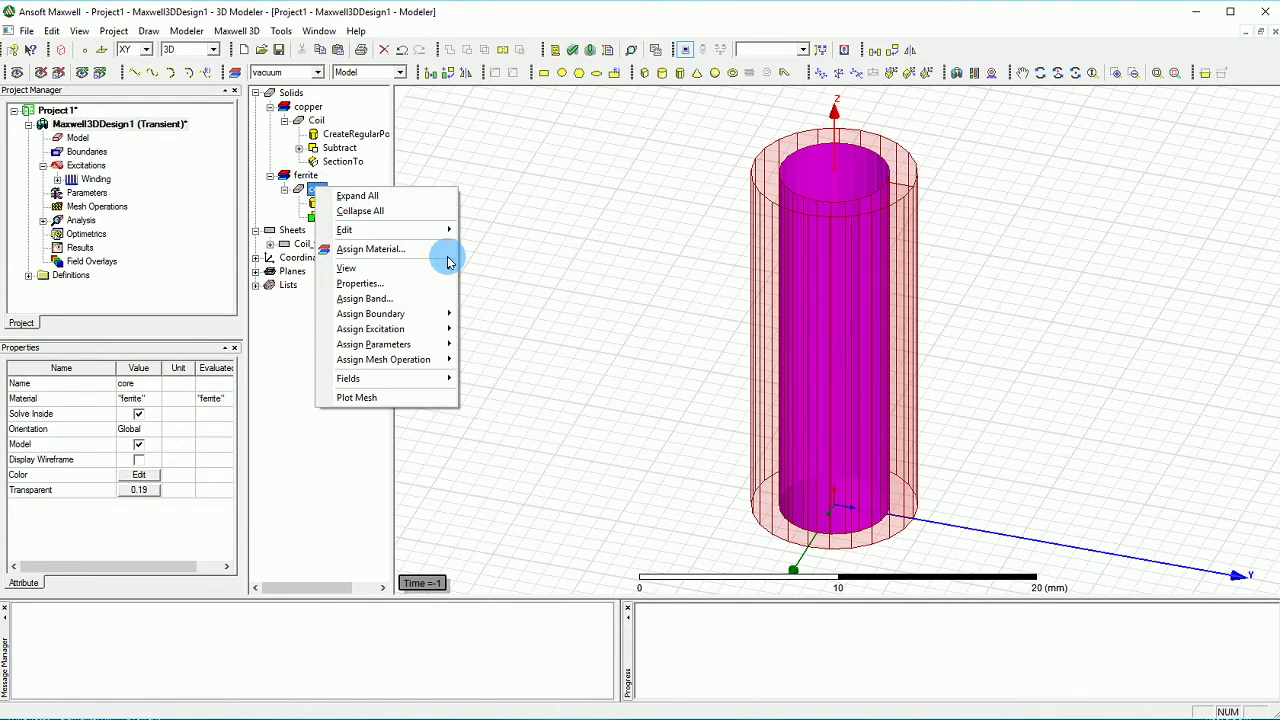
pyautogui.moveTo(430, 360)
pyautogui.moveTo(505, 369)
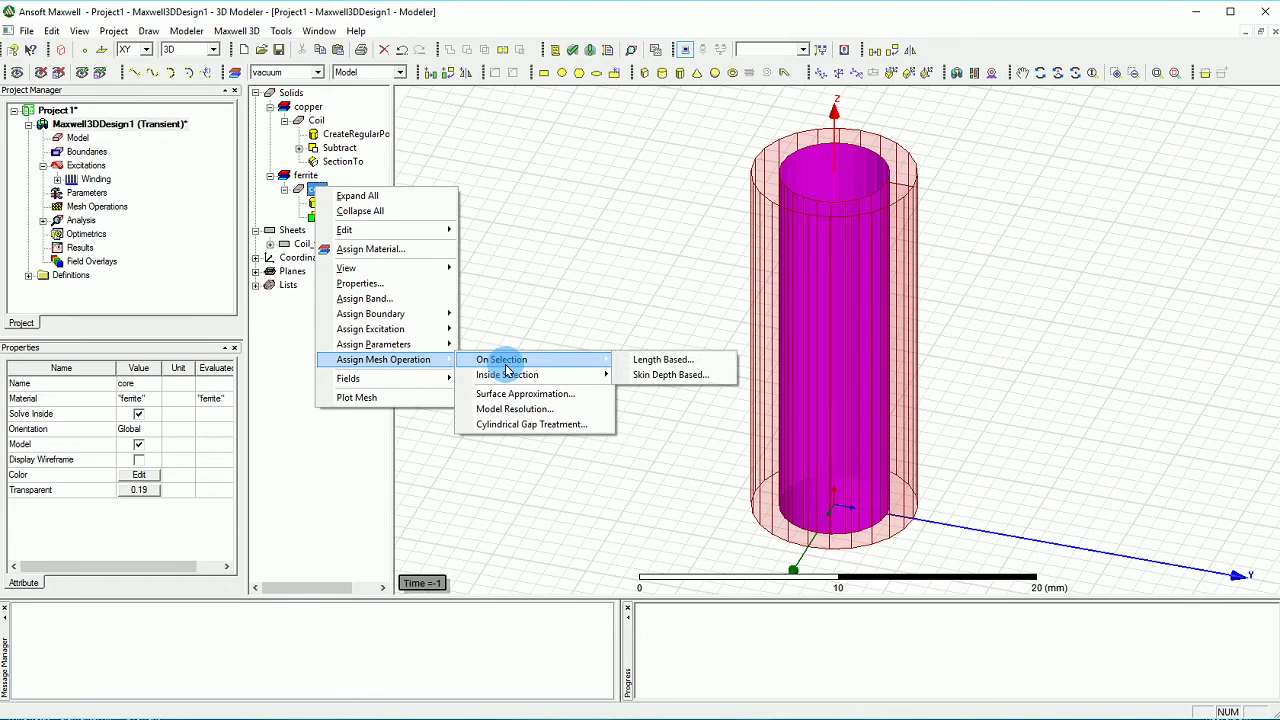
pyautogui.click(663, 359)
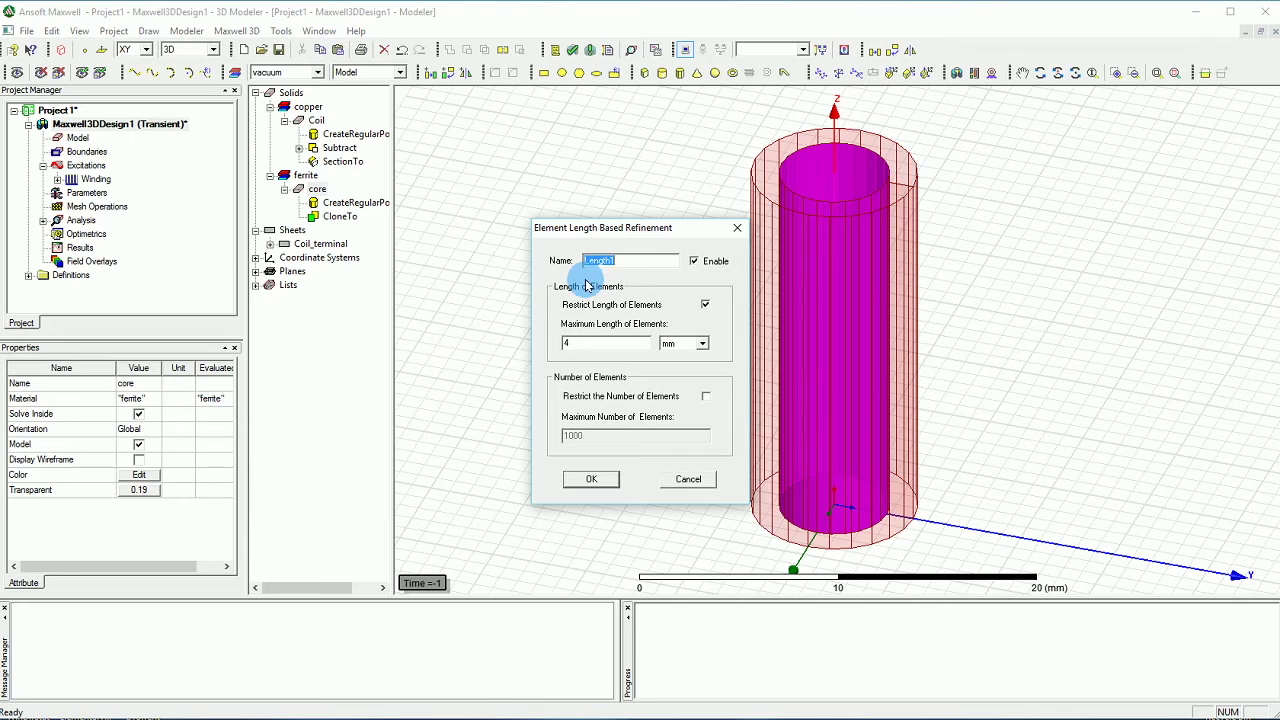
pyautogui.write('core')
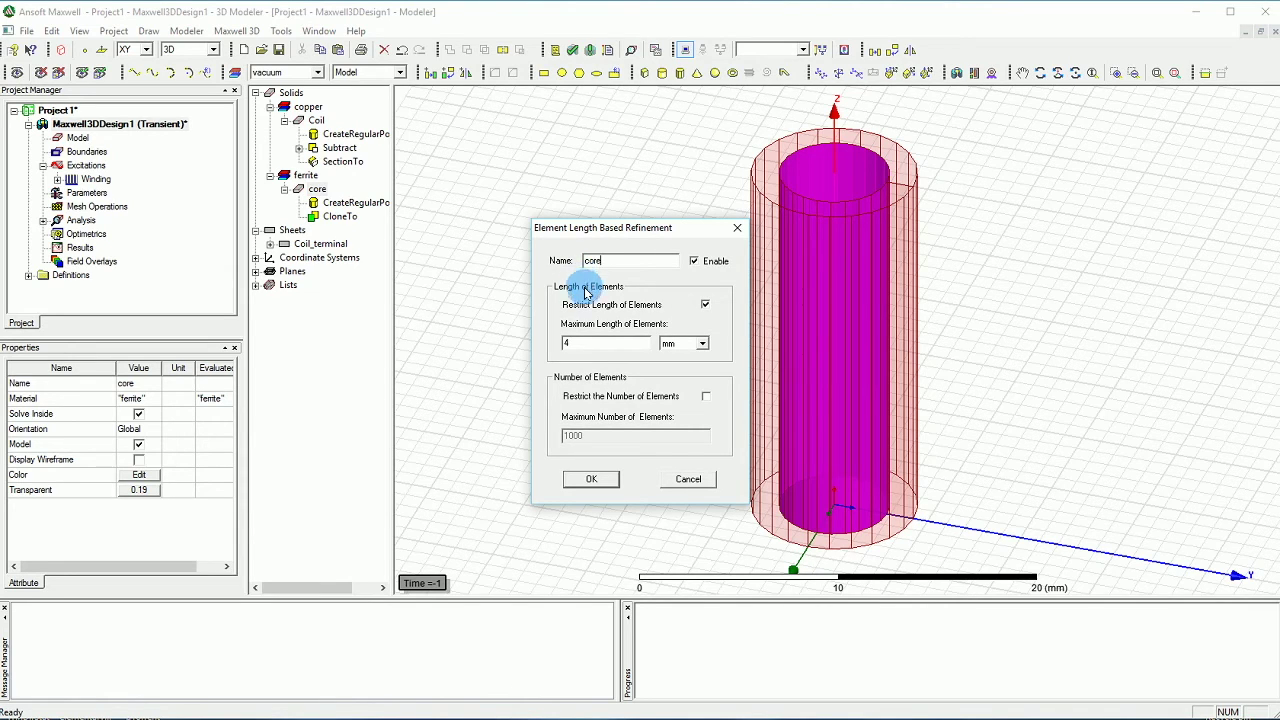
pyautogui.click(705, 304)
pyautogui.click(706, 396)
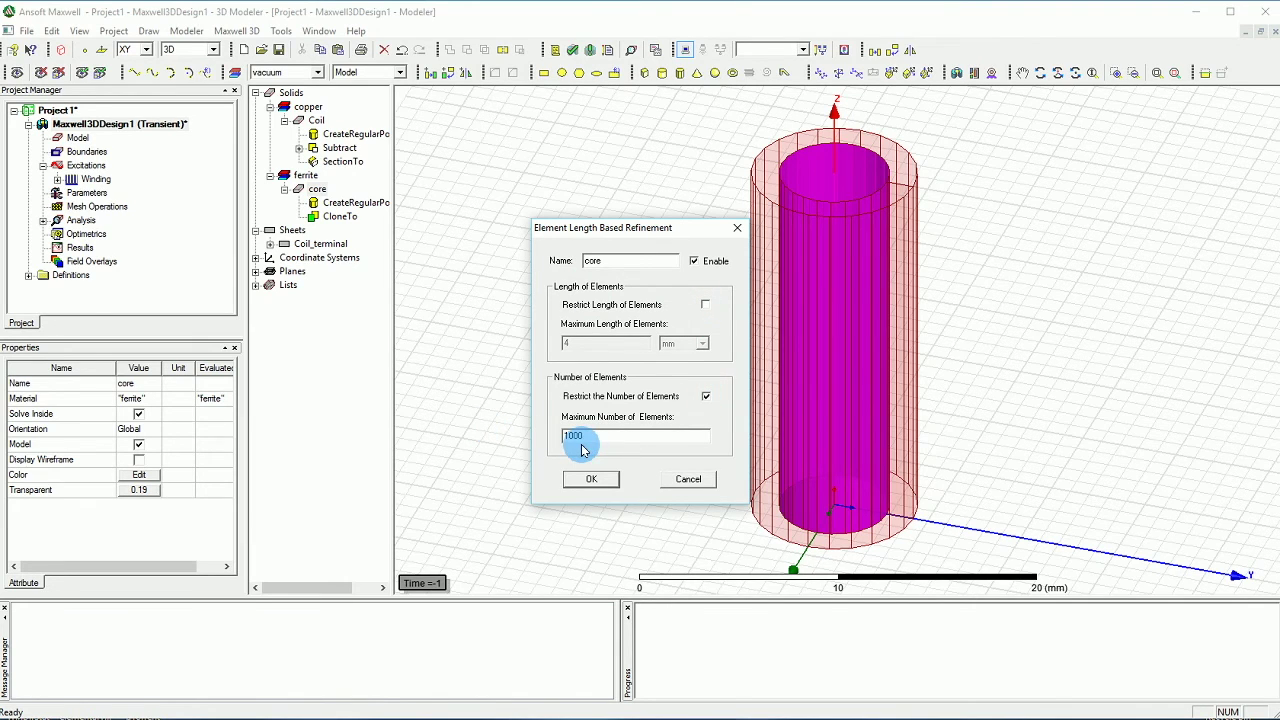
pyautogui.click(591, 479)
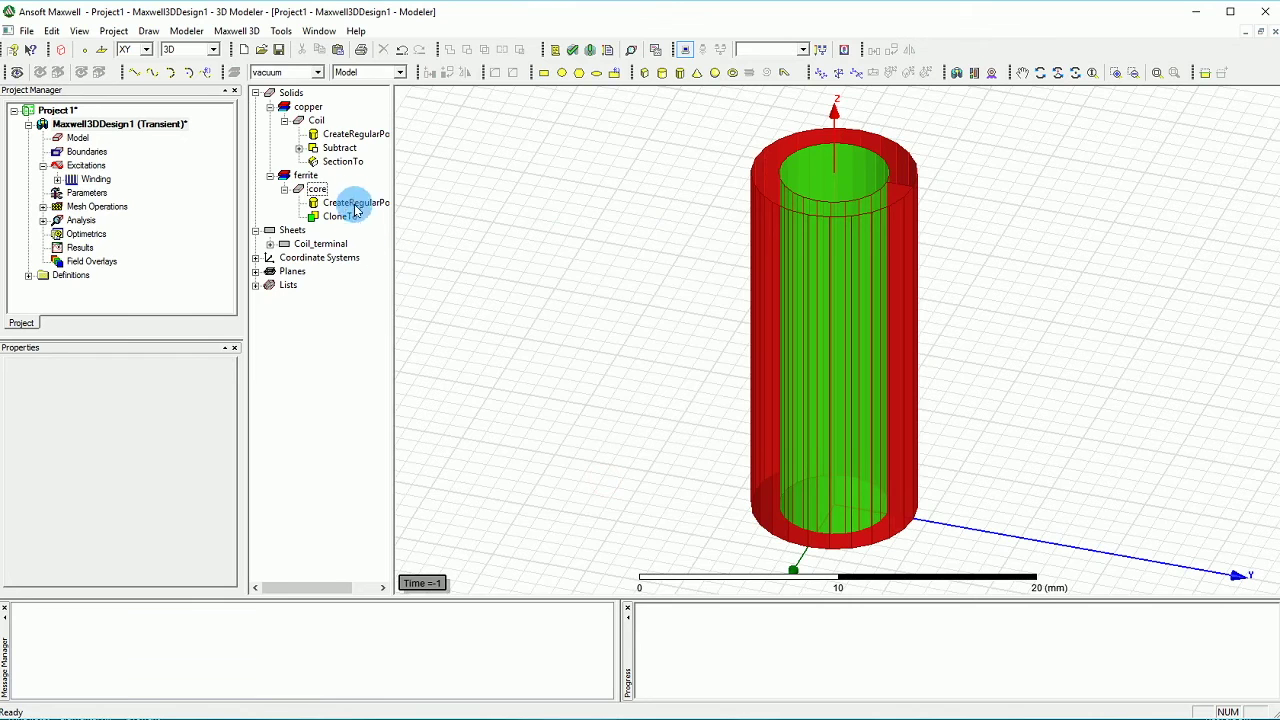
# Give the Coil a length-based mesh refinement named coil, limited by element count instead of element length.
pyautogui.rightClick(296, 123)
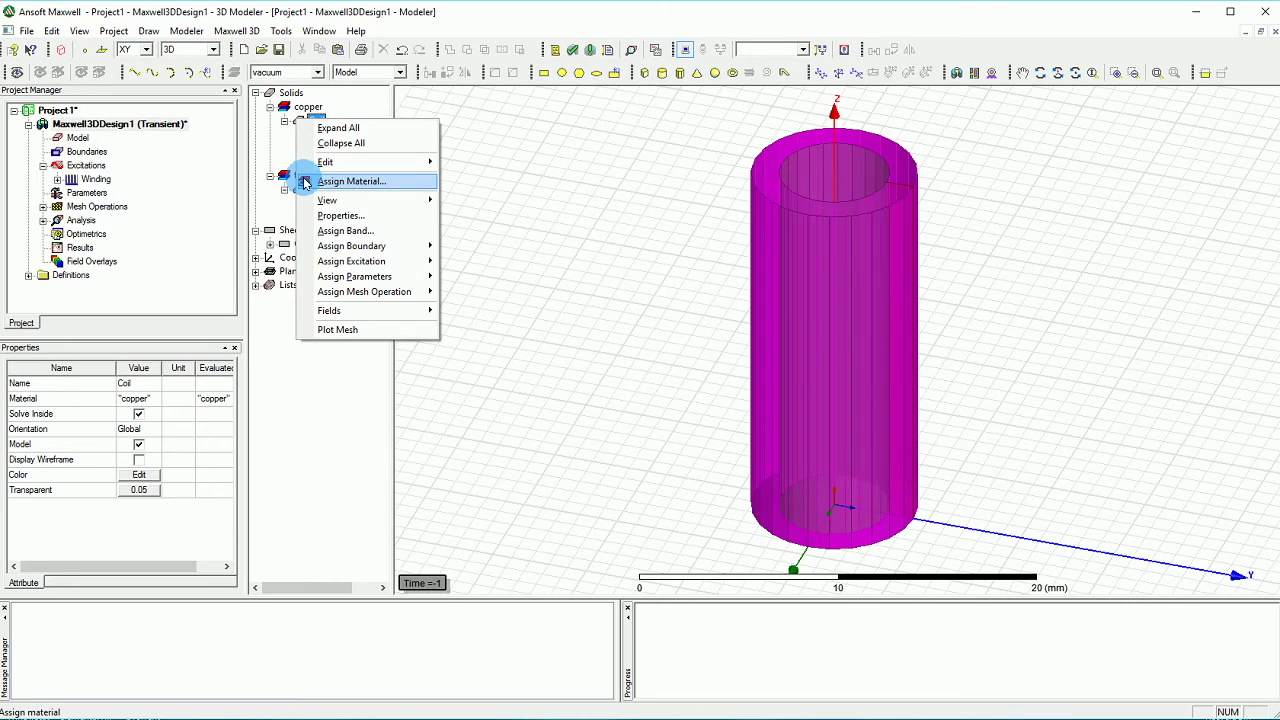
pyautogui.moveTo(420, 291)
pyautogui.moveTo(563, 292)
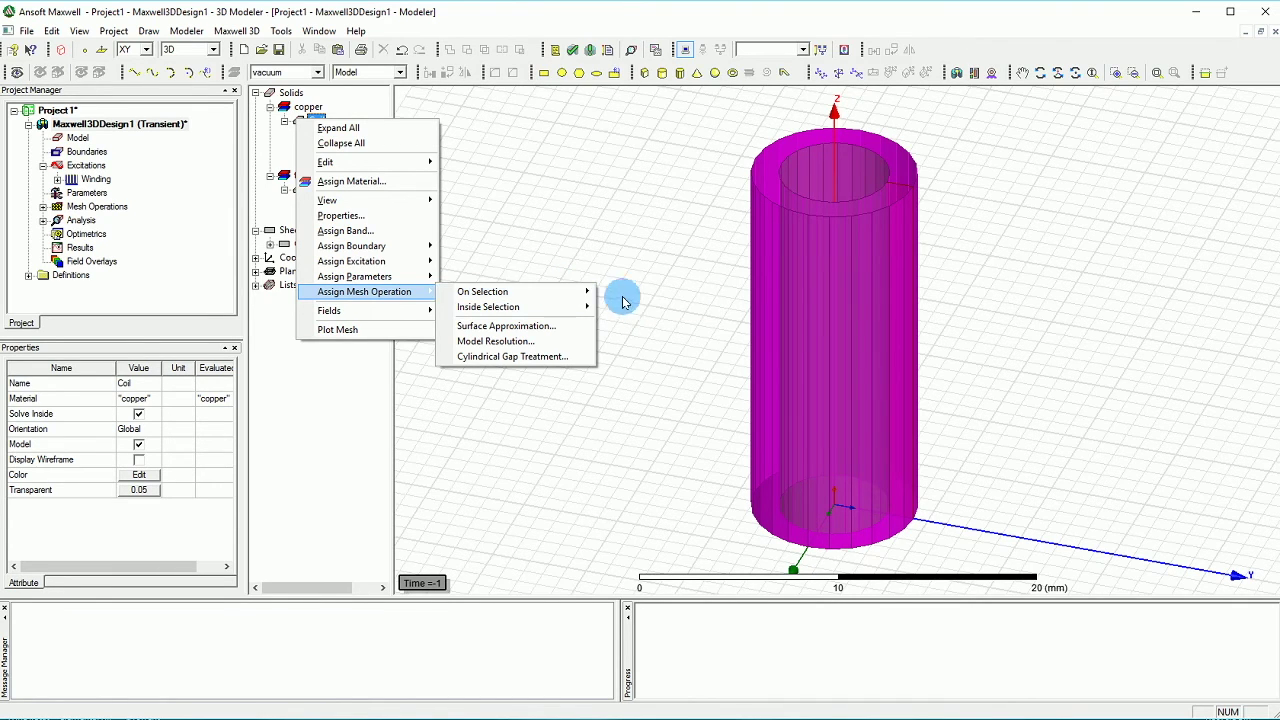
pyautogui.click(640, 291)
pyautogui.write('co')
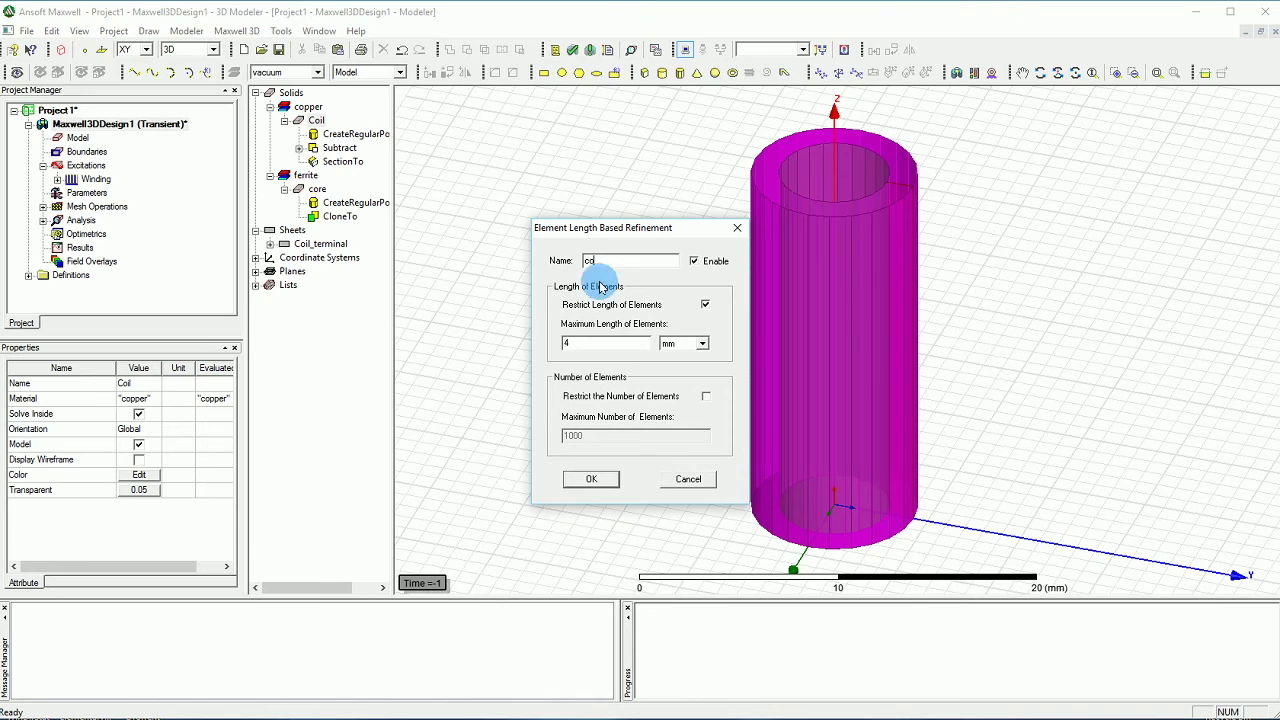
pyautogui.write('reil')
pyautogui.click(705, 304)
pyautogui.click(706, 396)
pyautogui.click(591, 479)
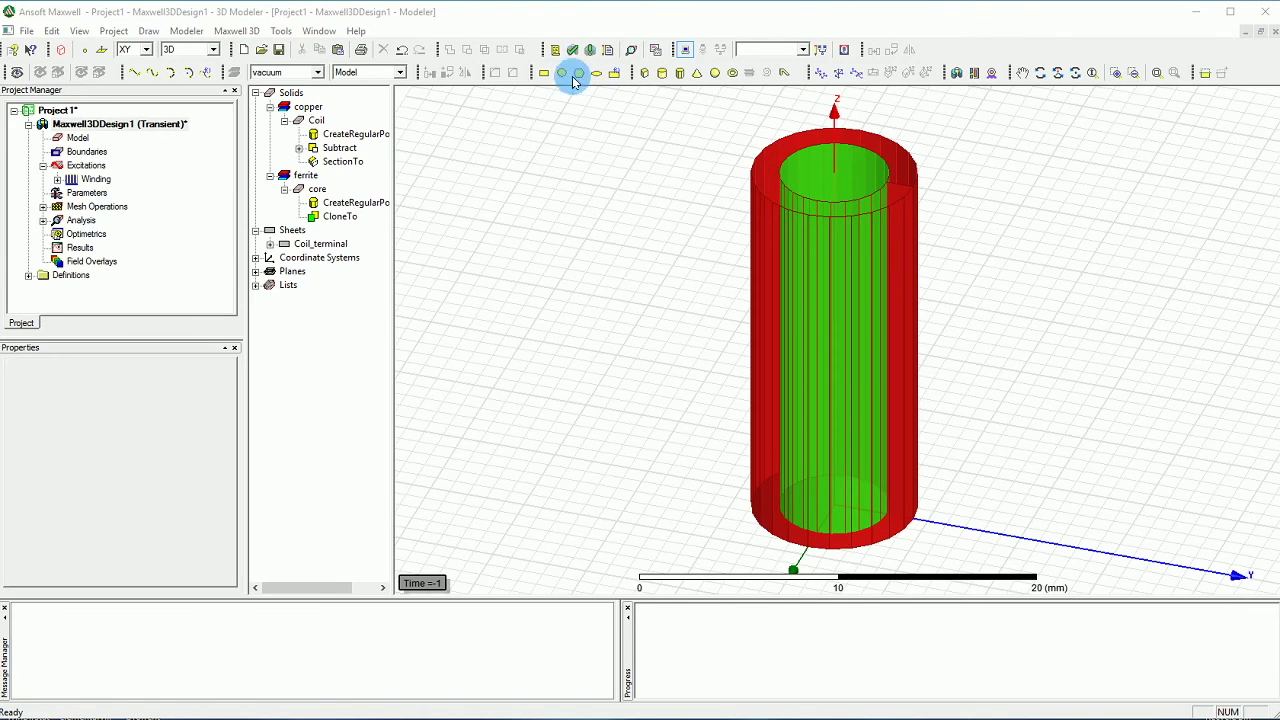
# Turn the Coil's eddy effect off in the Set Eddy Effects dialog.
pyautogui.click(240, 32)
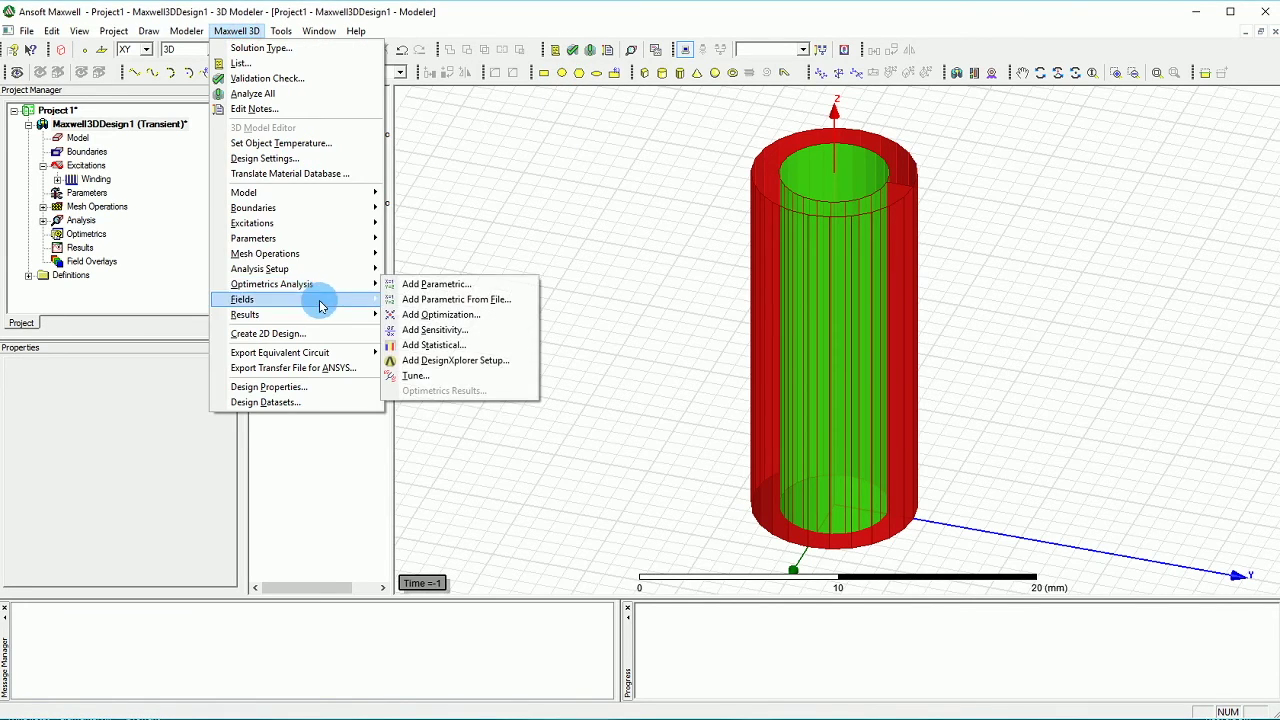
pyautogui.click(311, 223)
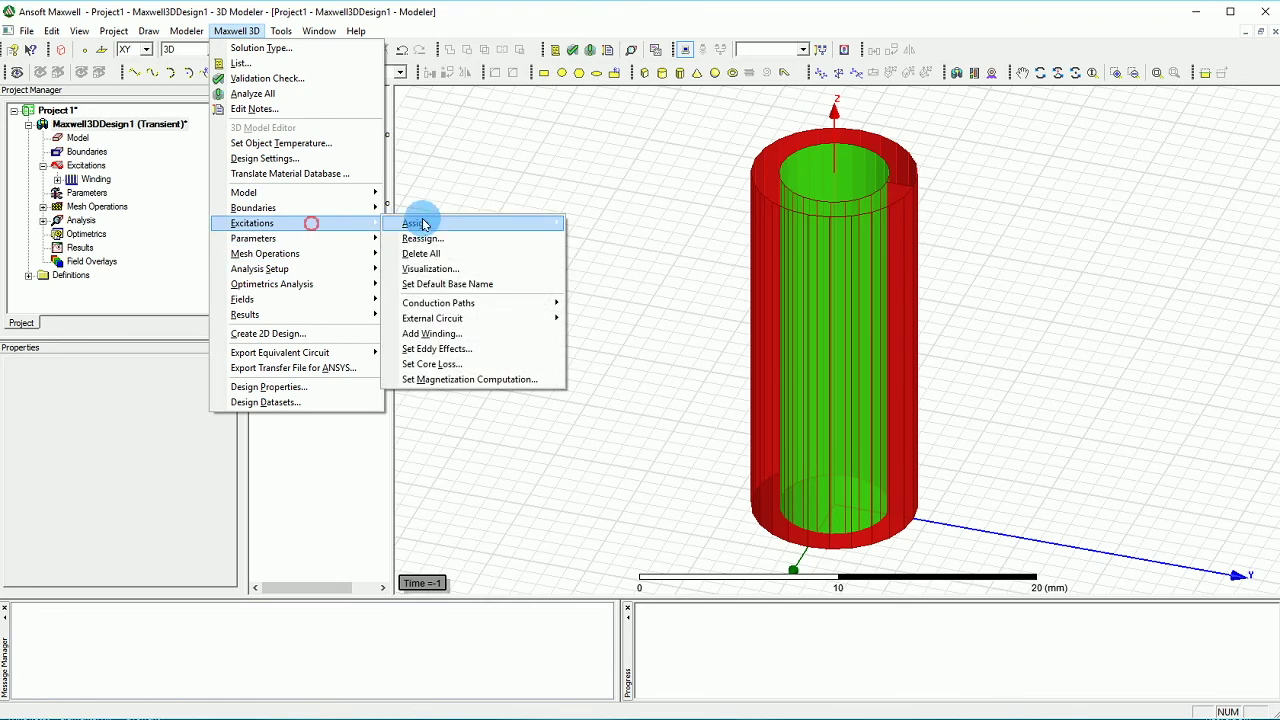
pyautogui.click(437, 348)
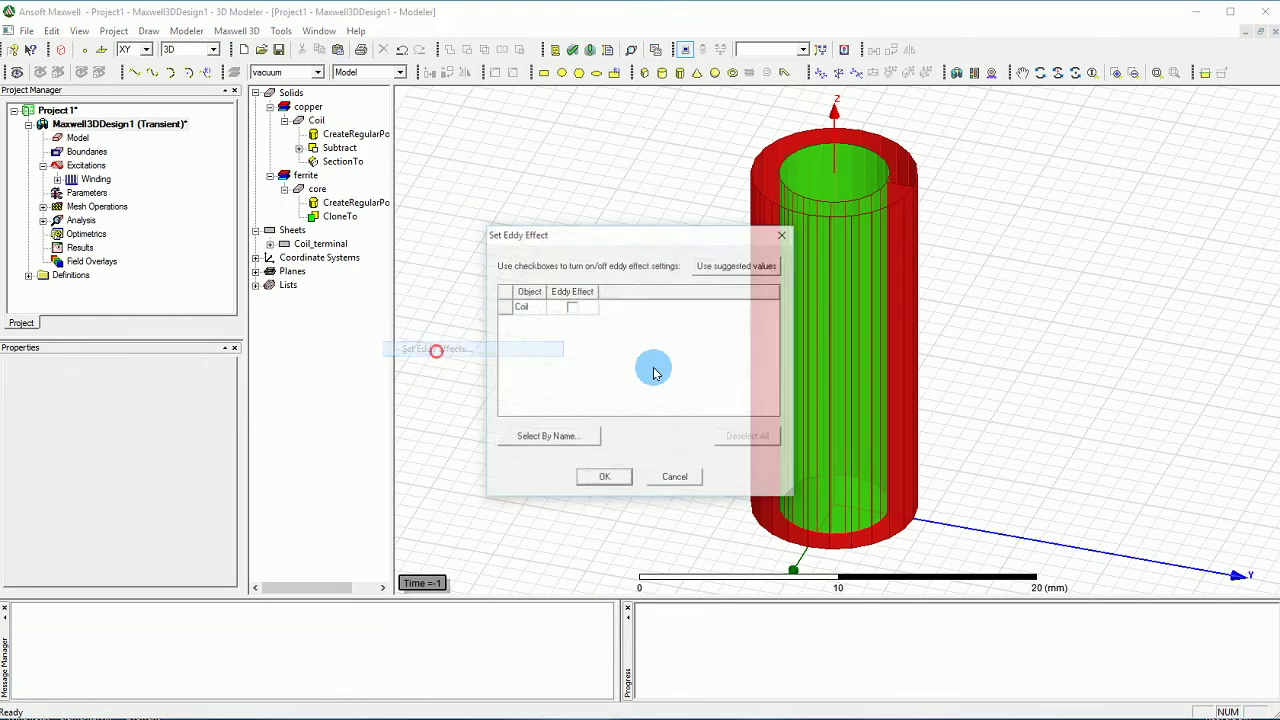
pyautogui.click(577, 312)
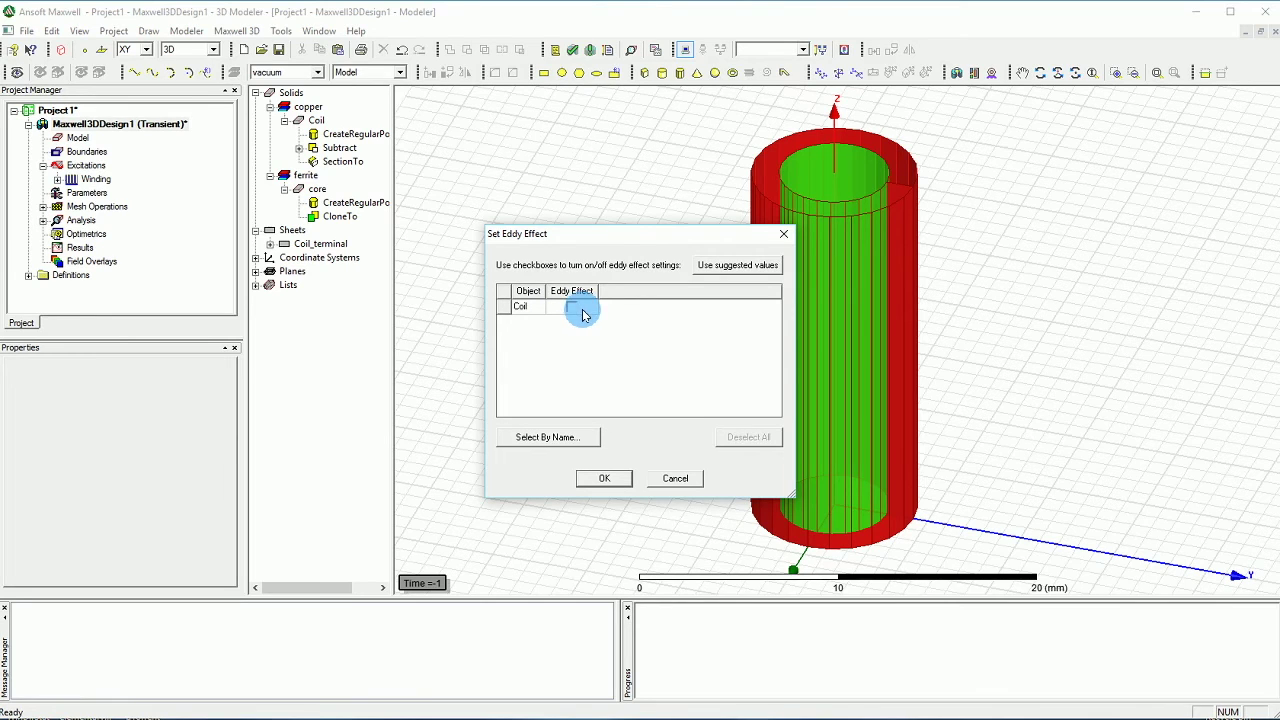
pyautogui.moveTo(491, 238); pyautogui.dragTo(490, 203)
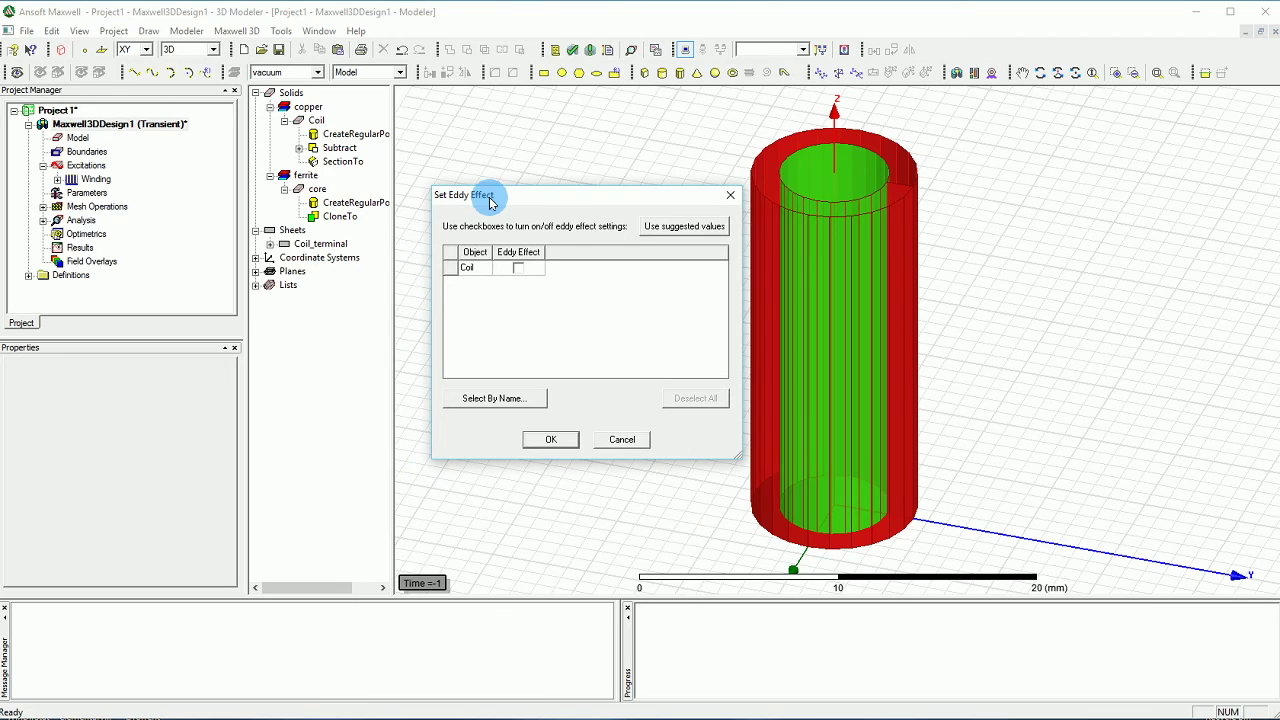
pyautogui.click(543, 441)
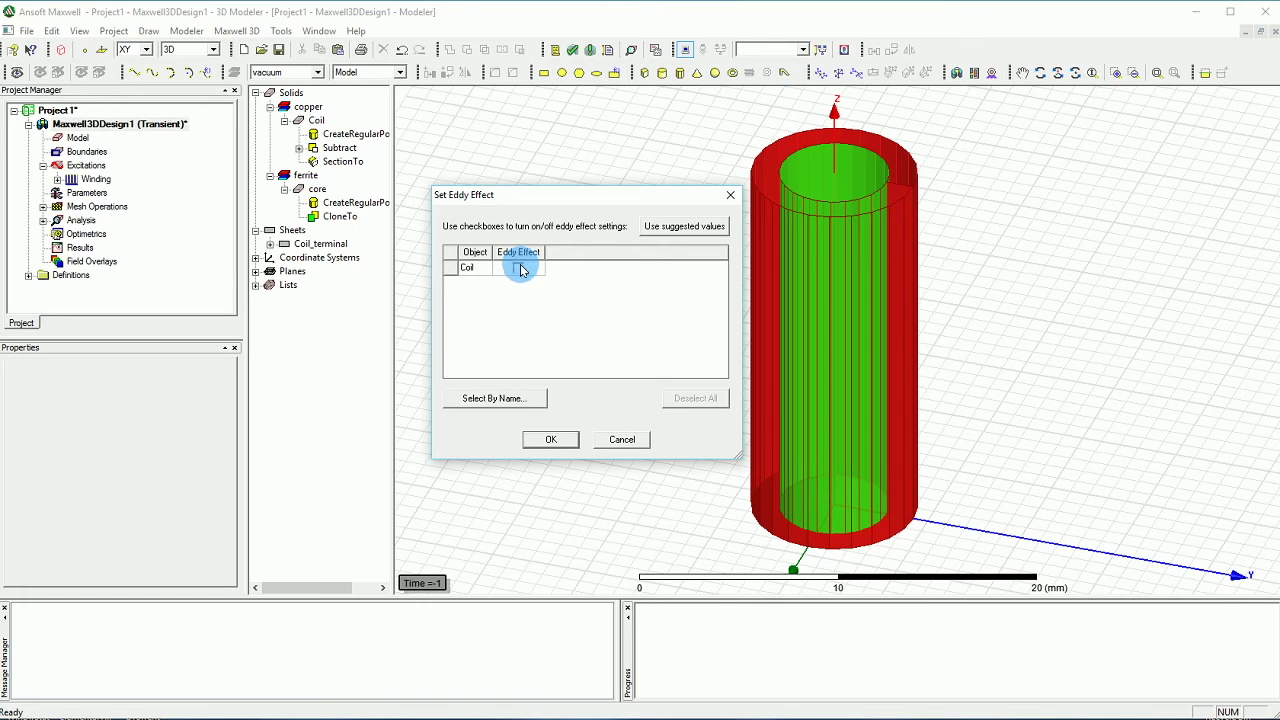
# Close the eddy effect settings and validate the design, which reports one excitation error.
pyautogui.click(553, 443)
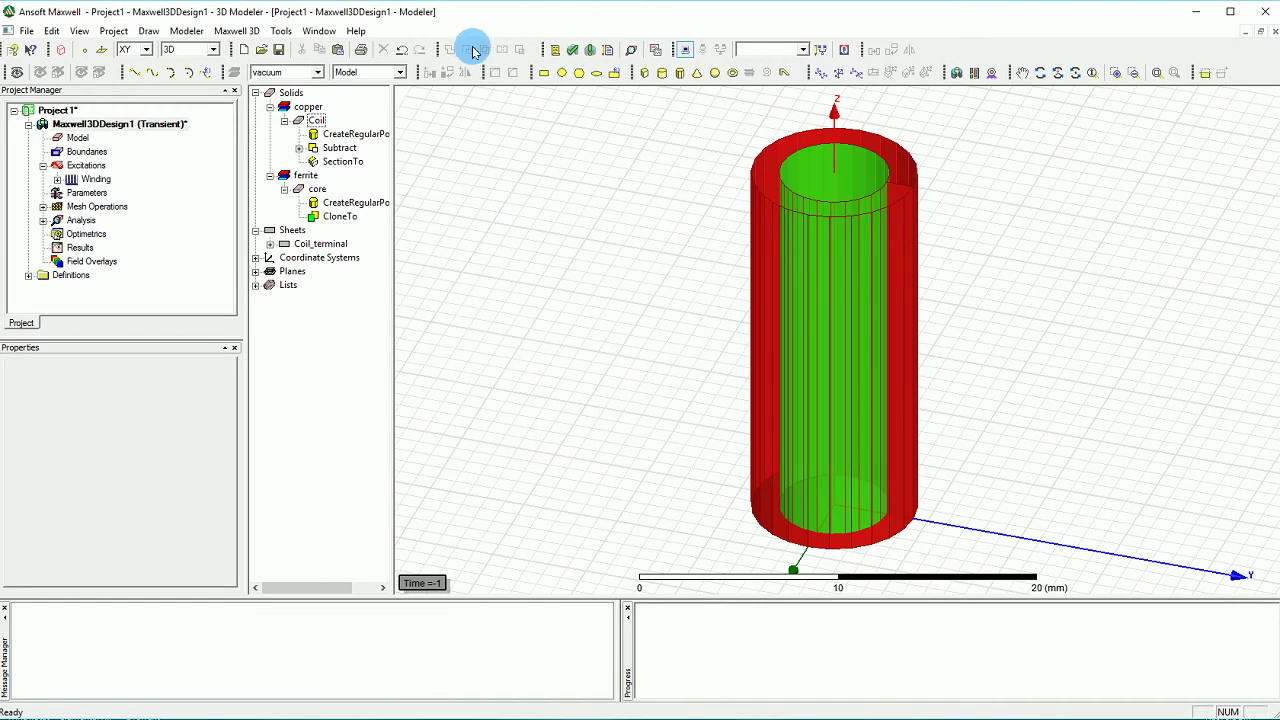
pyautogui.click(570, 52)
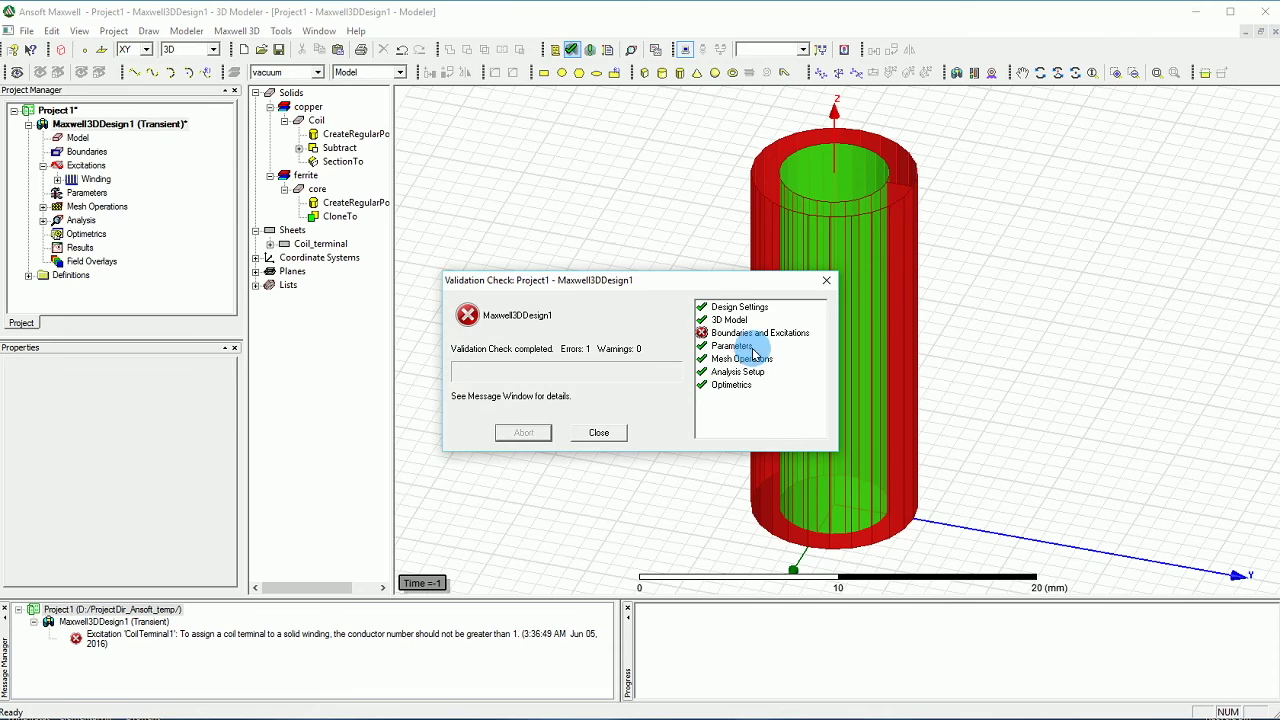
pyautogui.click(601, 433)
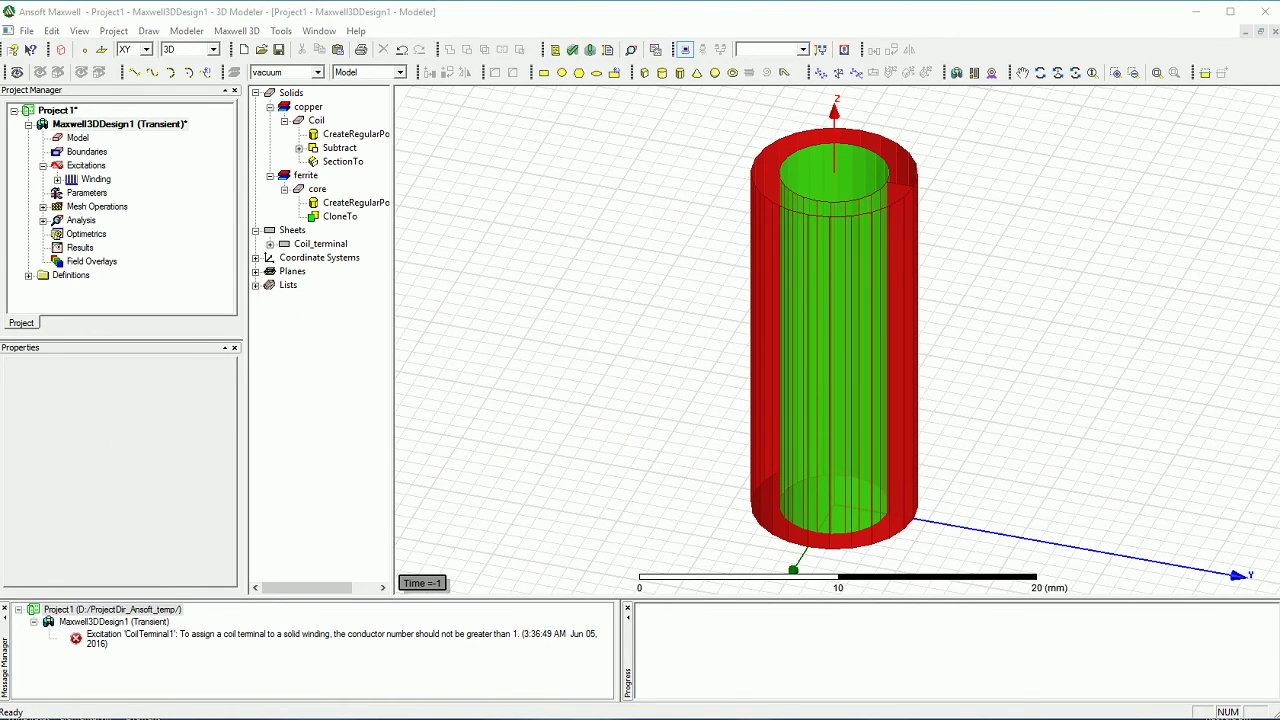
# Create a vacuum region with a 500 percent offset around the coil and core.
pyautogui.click(62, 49)
pyautogui.click(668, 328)
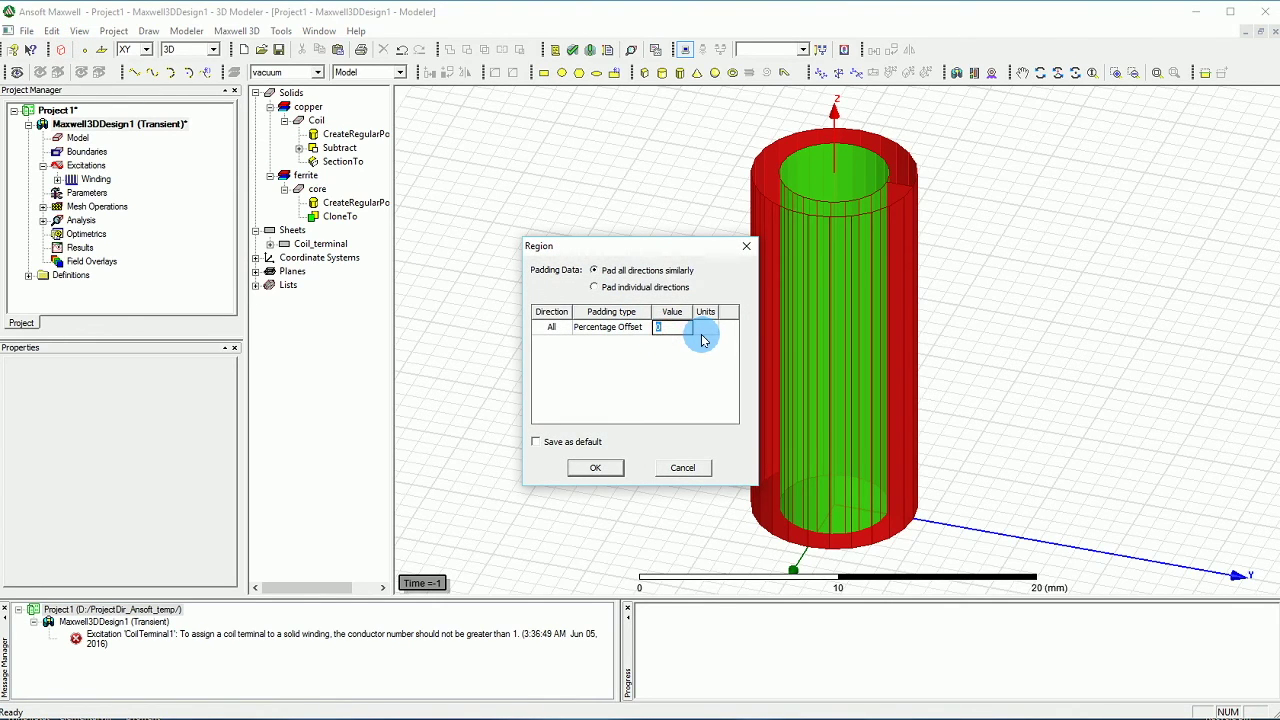
pyautogui.write('500')
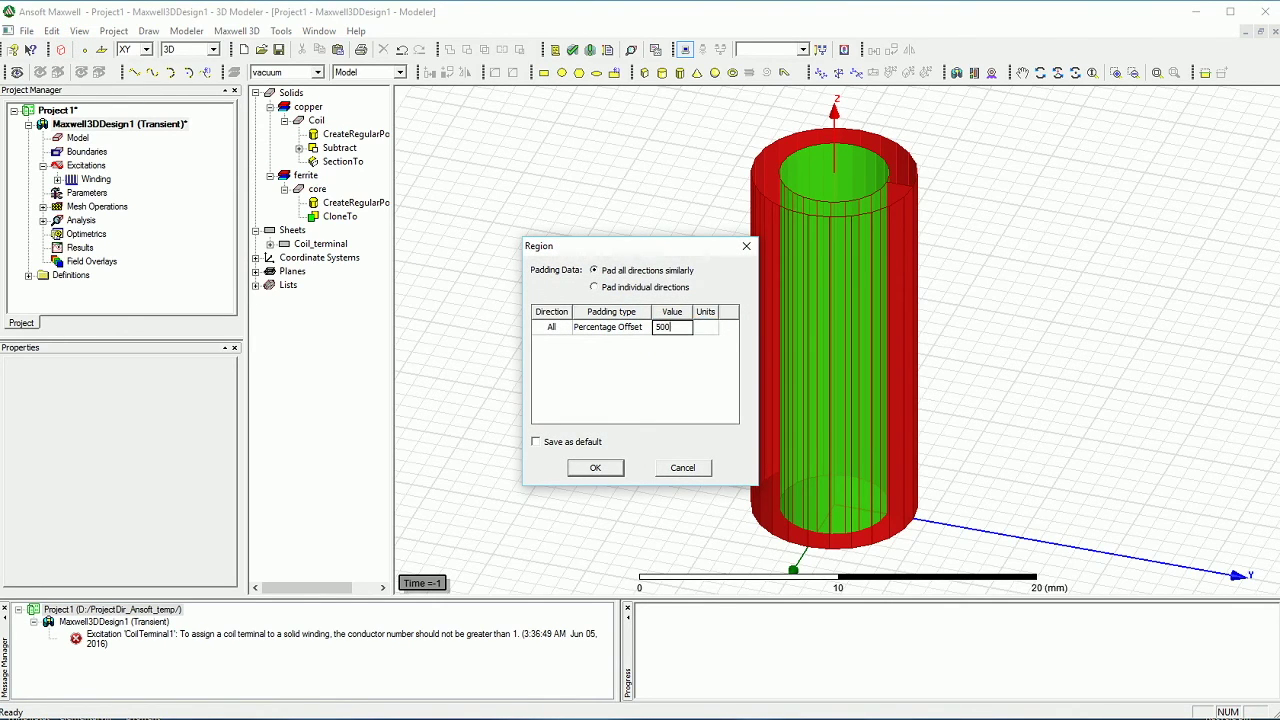
pyautogui.click(598, 469)
pyautogui.scroll(-6, 666, 314)
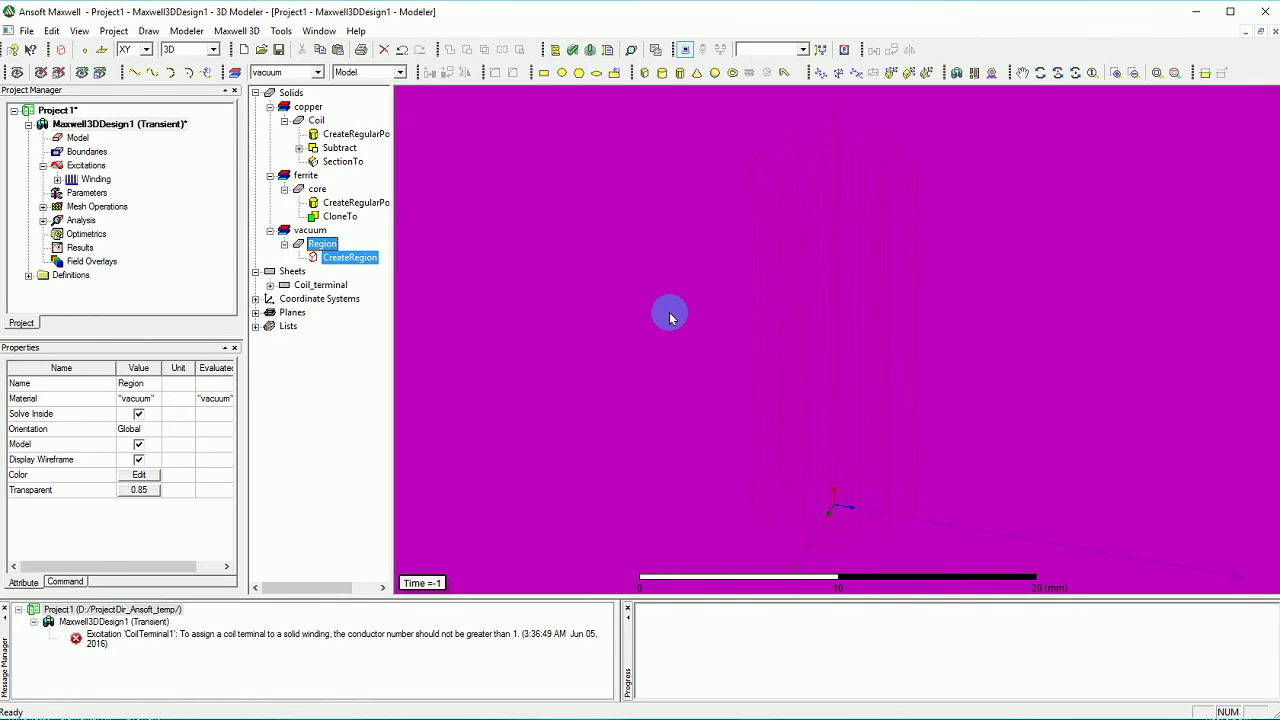
pyautogui.scroll(-3, 678, 318)
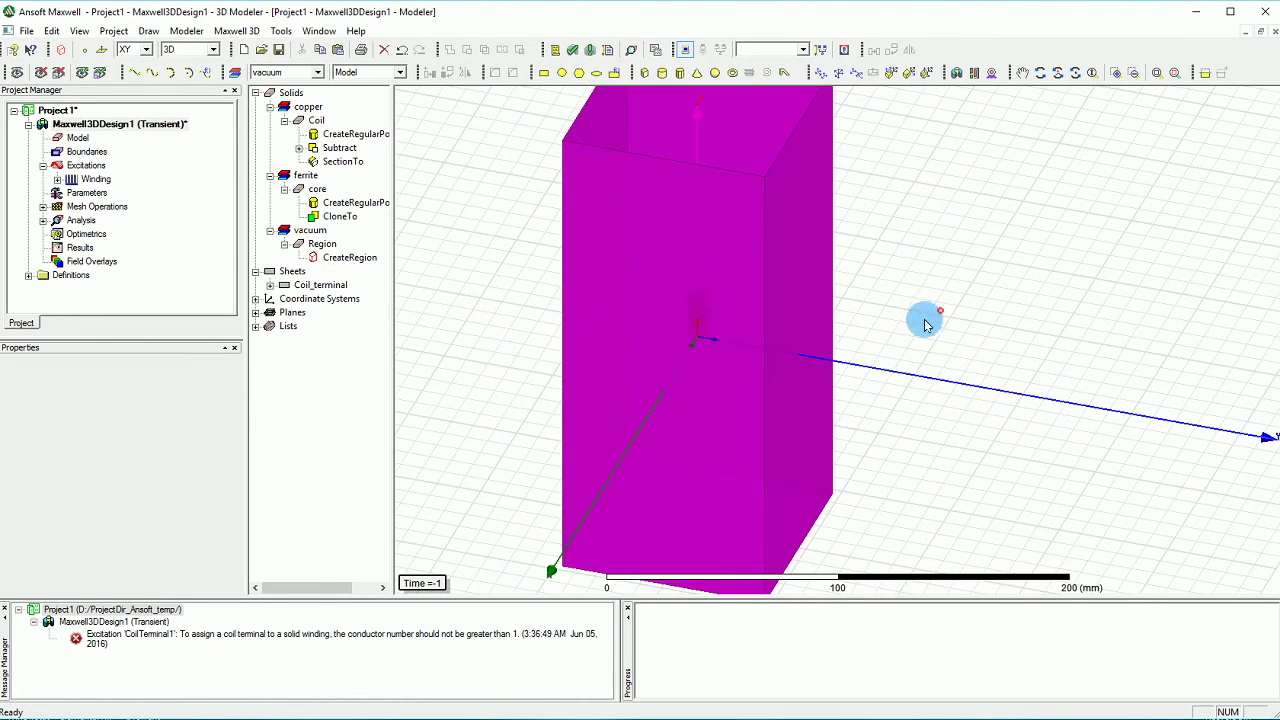
pyautogui.click(866, 329)
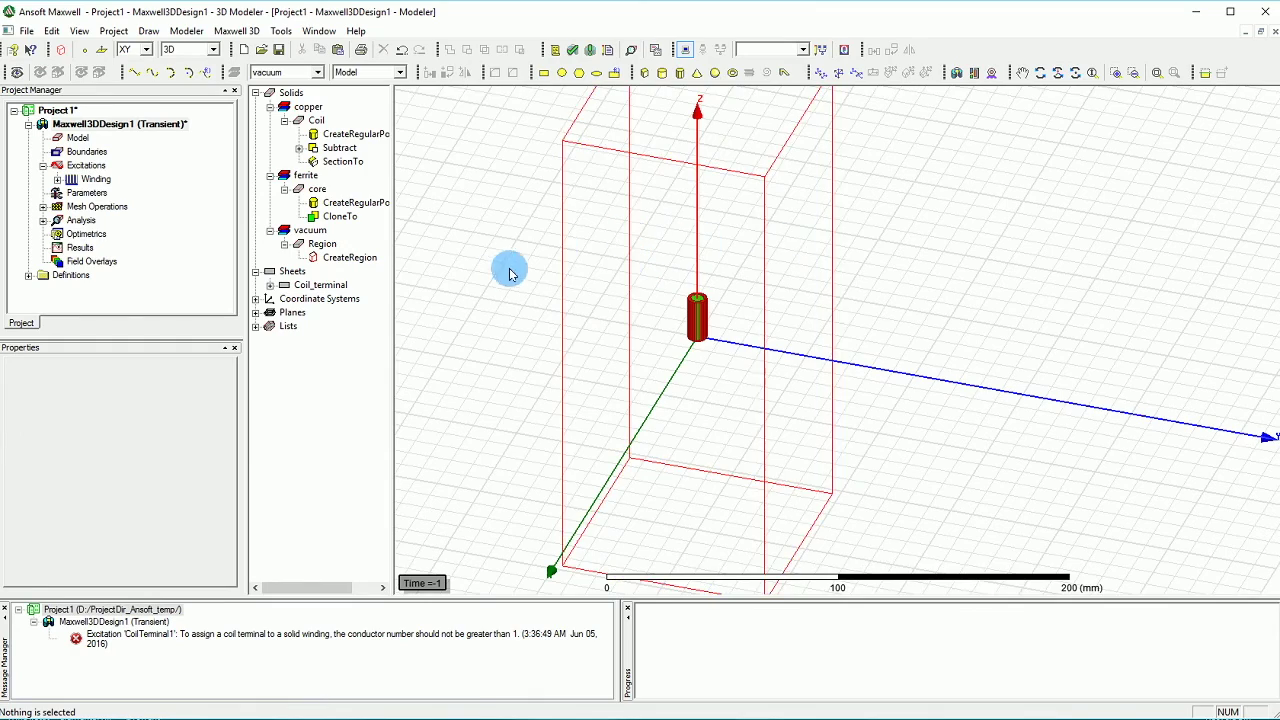
pyautogui.scroll(4, 686, 254)
pyautogui.scroll(3, 818, 354)
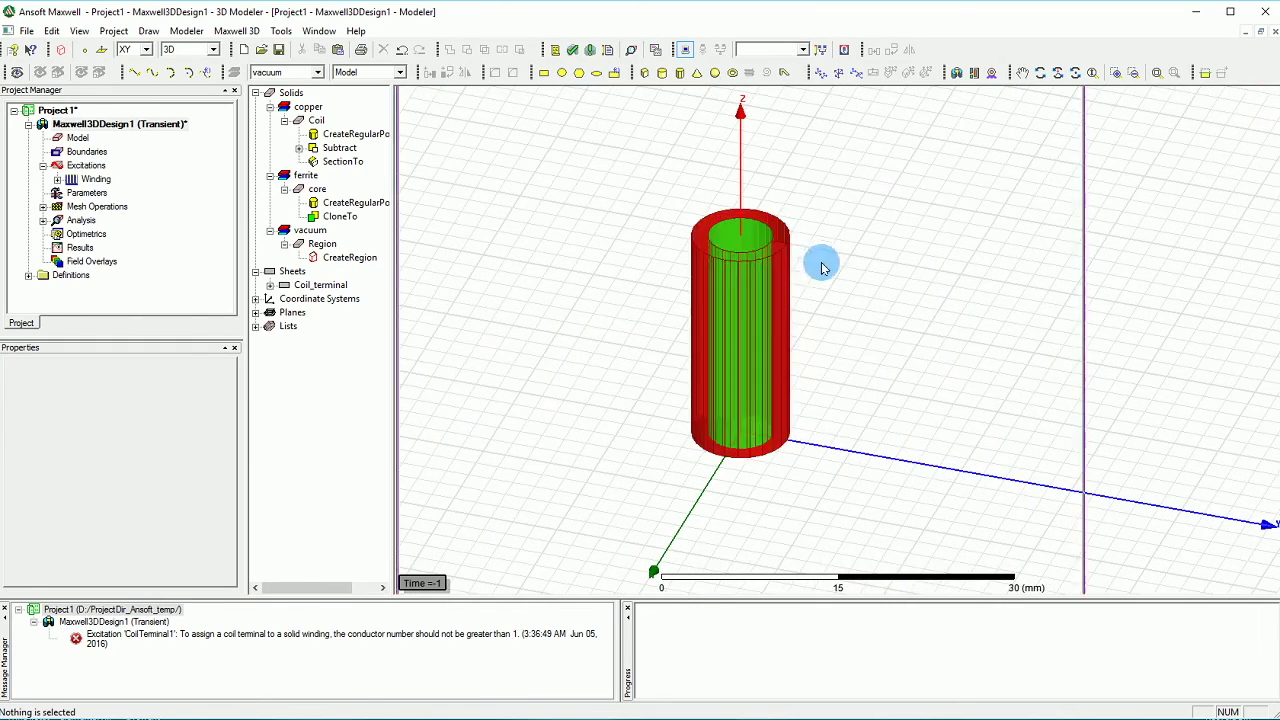
# Re-validate, then switch the Winding excitation from Solid to Stranded.
pyautogui.click(572, 49)
pyautogui.click(599, 432)
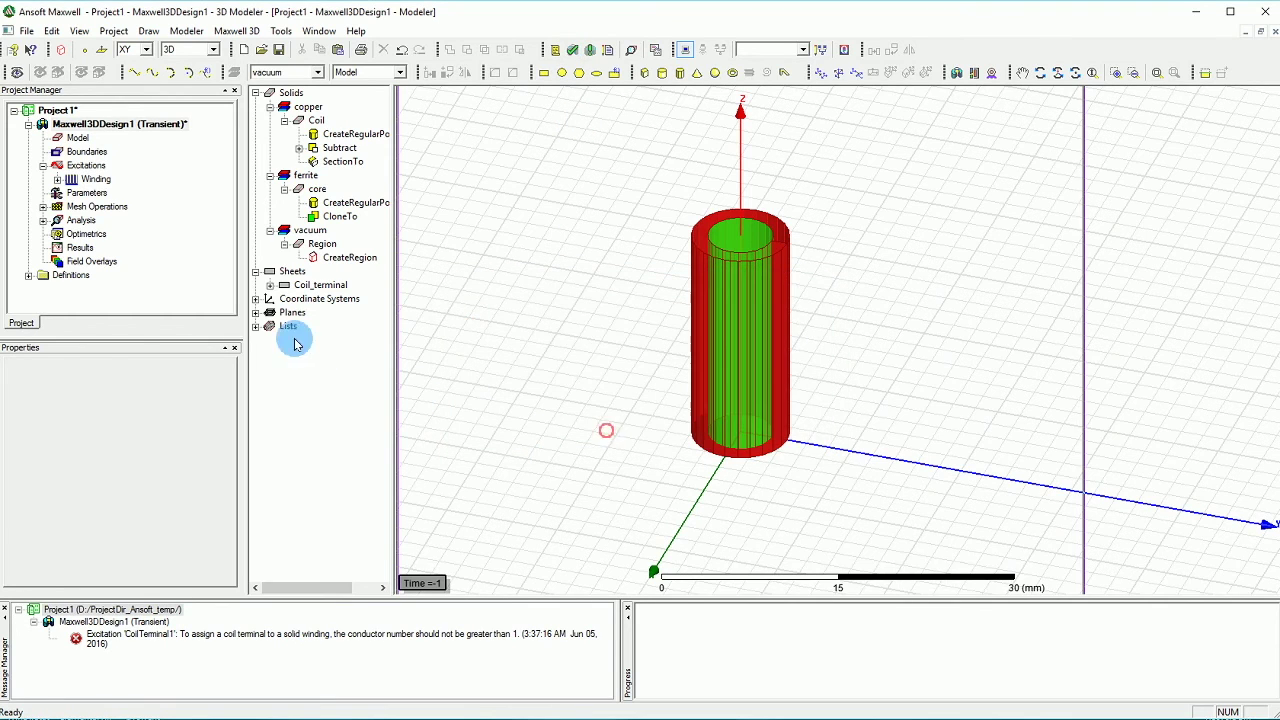
pyautogui.doubleClick(47, 221)
pyautogui.click(45, 220)
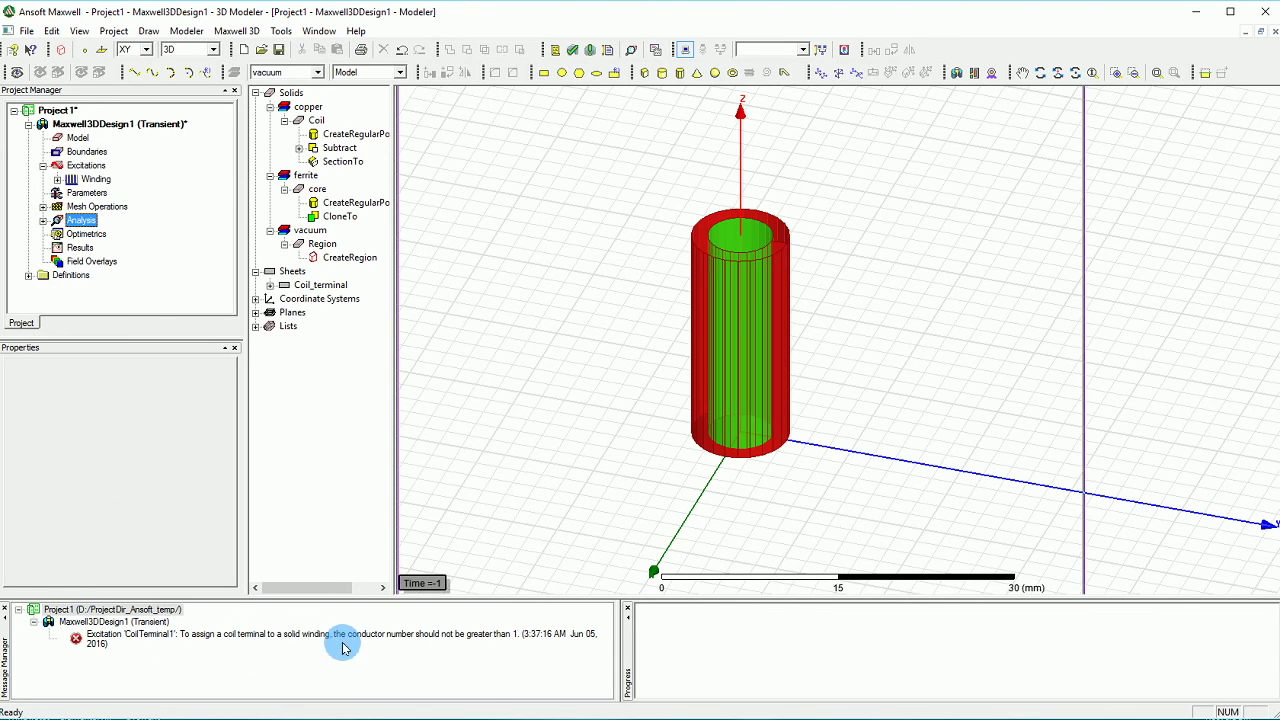
pyautogui.doubleClick(88, 179)
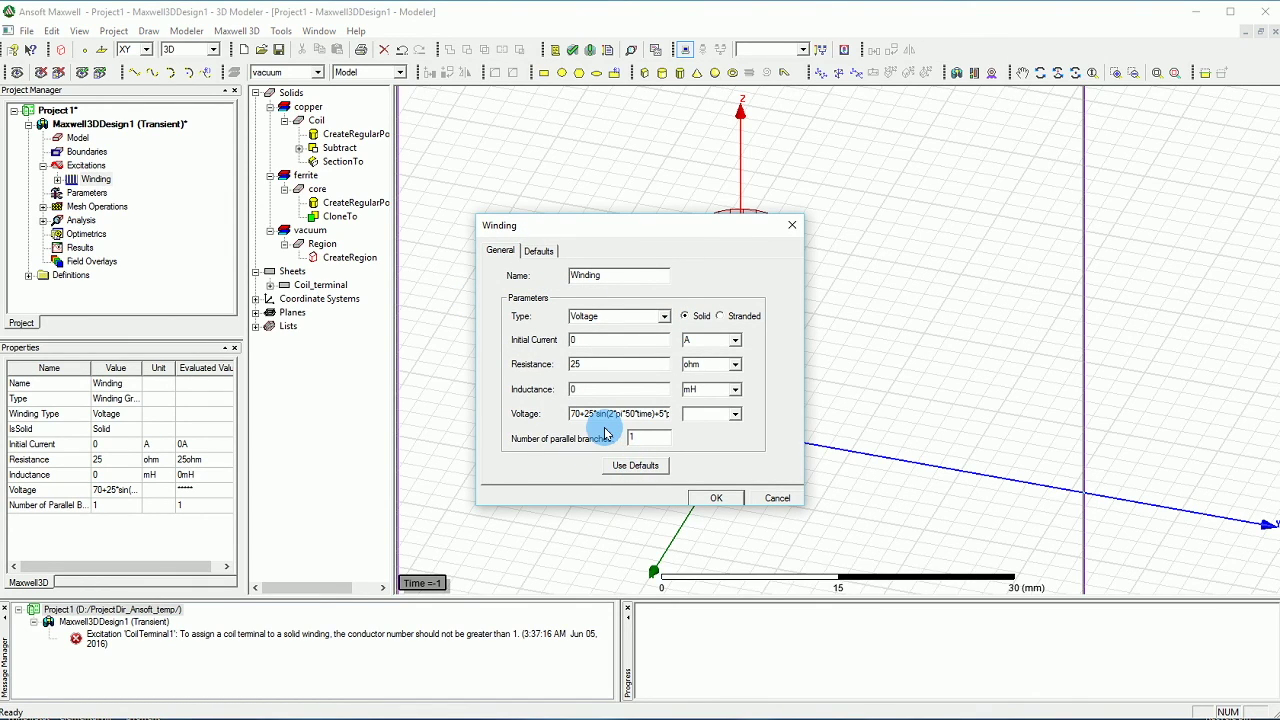
pyautogui.click(719, 316)
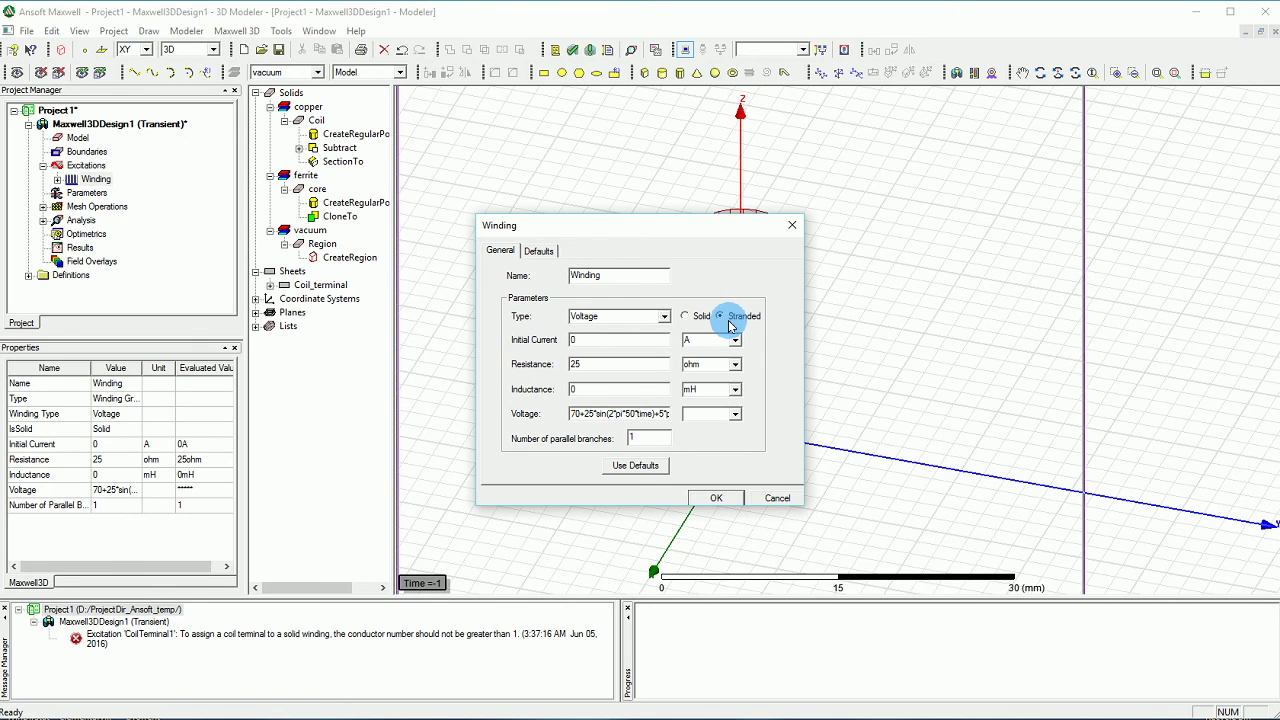
# Apply the stranded winding and re-validate so every check passes.
pyautogui.click(716, 497)
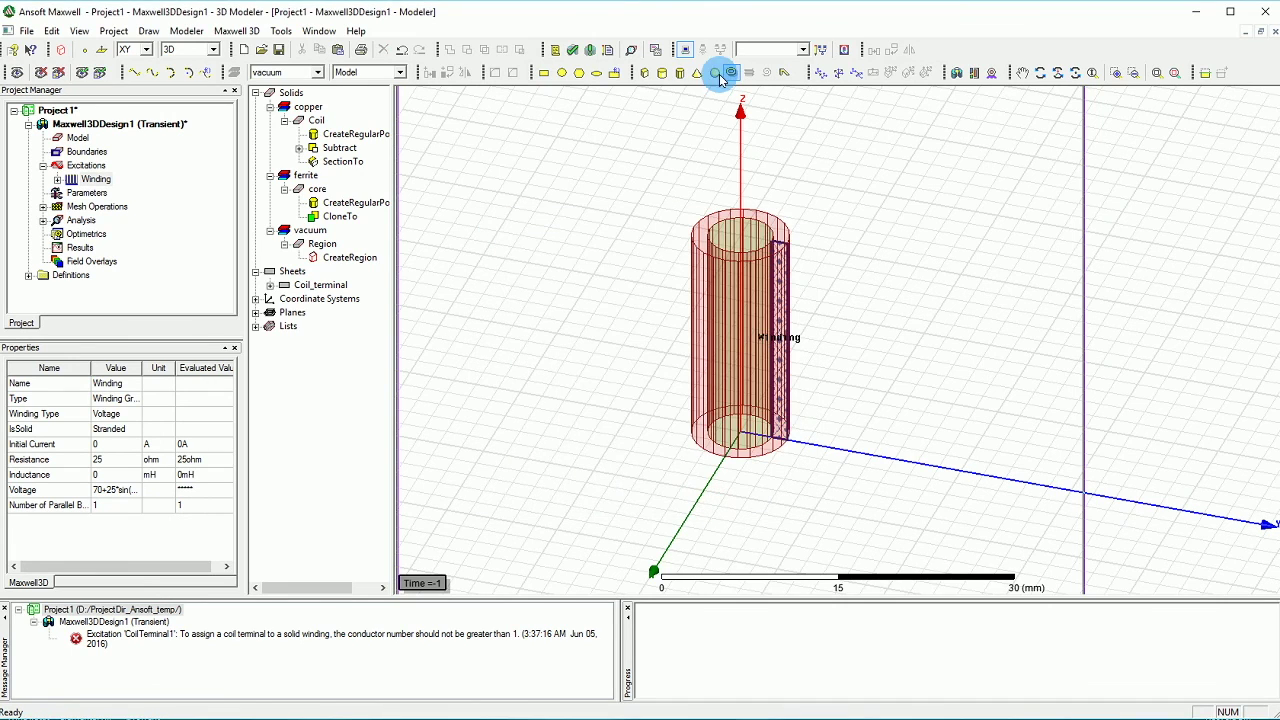
pyautogui.click(572, 50)
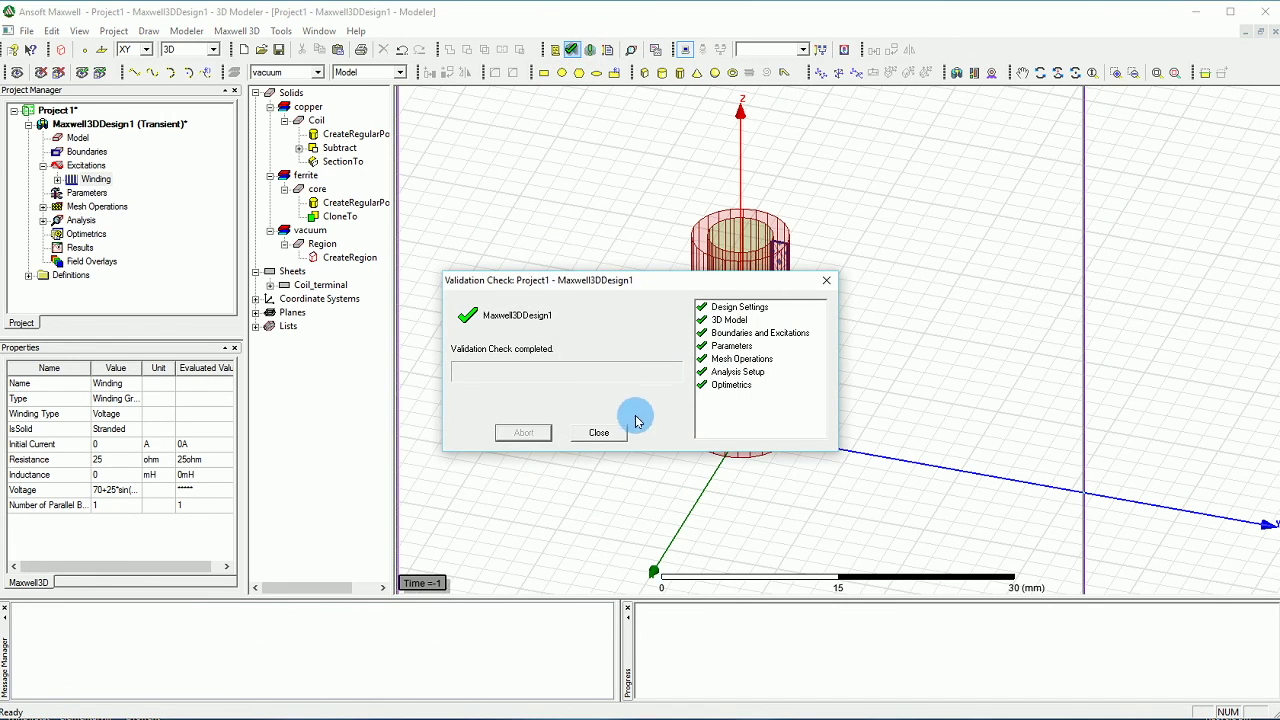
pyautogui.click(603, 433)
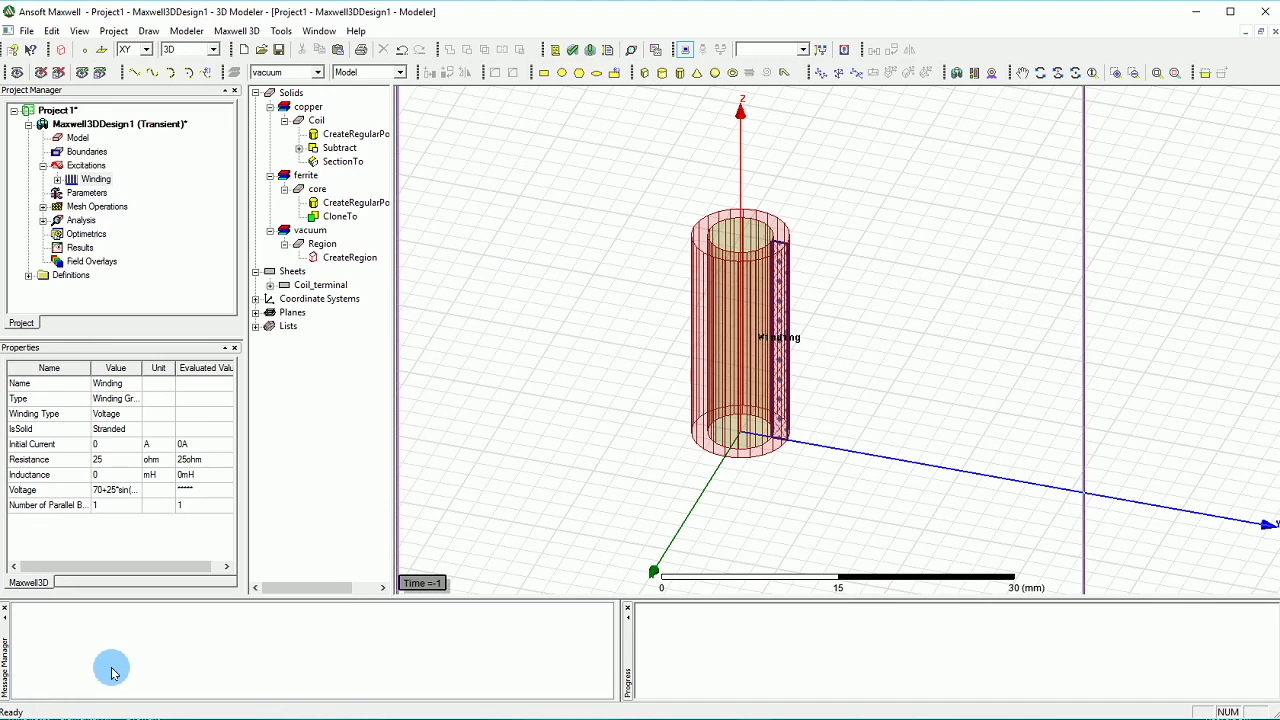